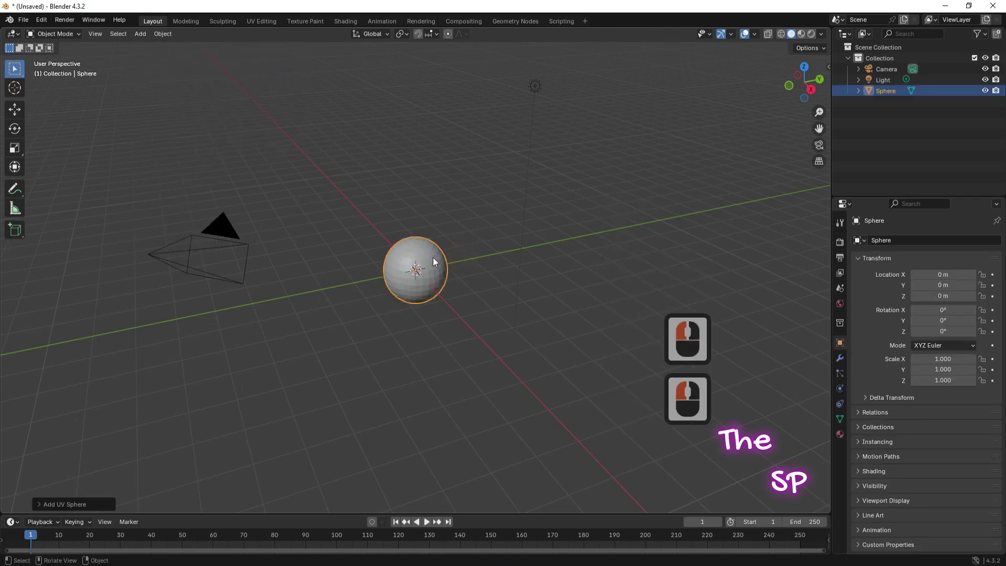
- Shade the UV sphere smooth
right_click(433, 257)
mouse_move(408, 257)
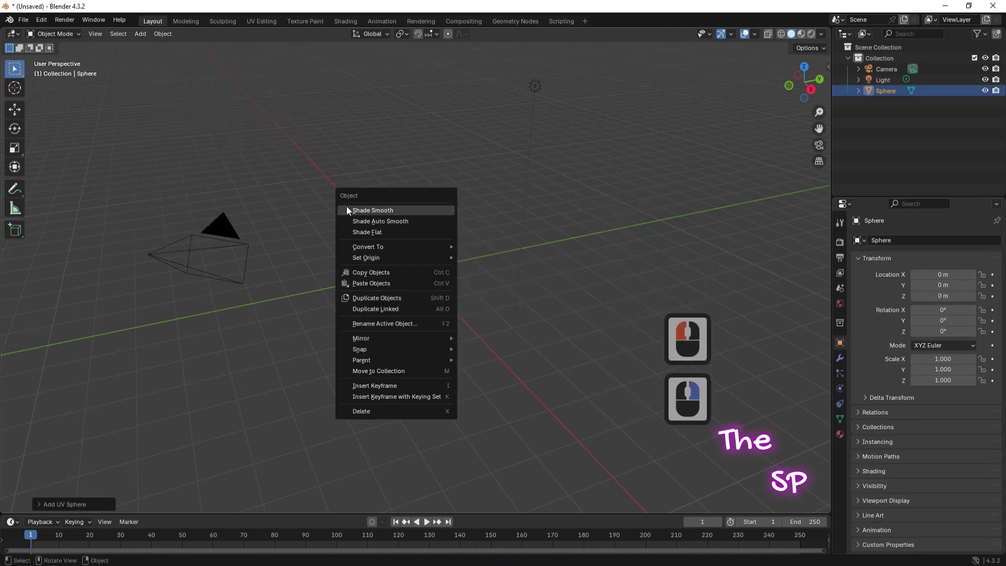
click(385, 211)
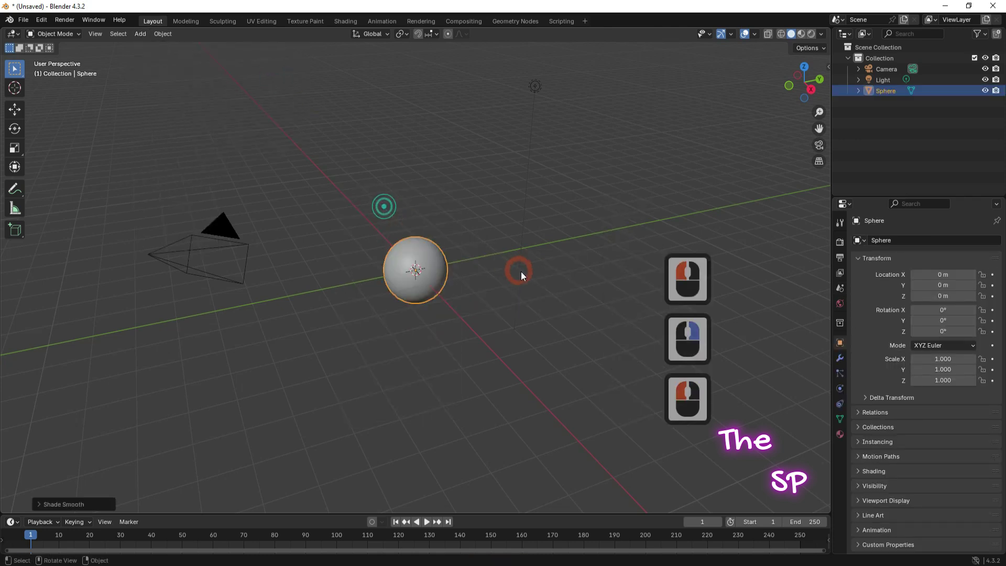
- Add an active rigid body to the sphere with a mass of 100 kg and a Sphere collision shape
click(810, 91)
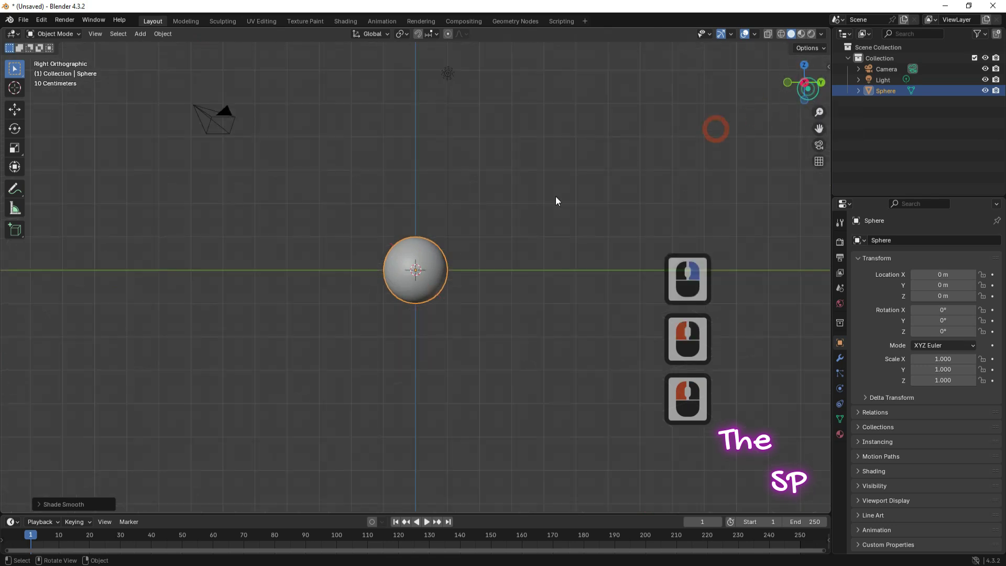
click(841, 389)
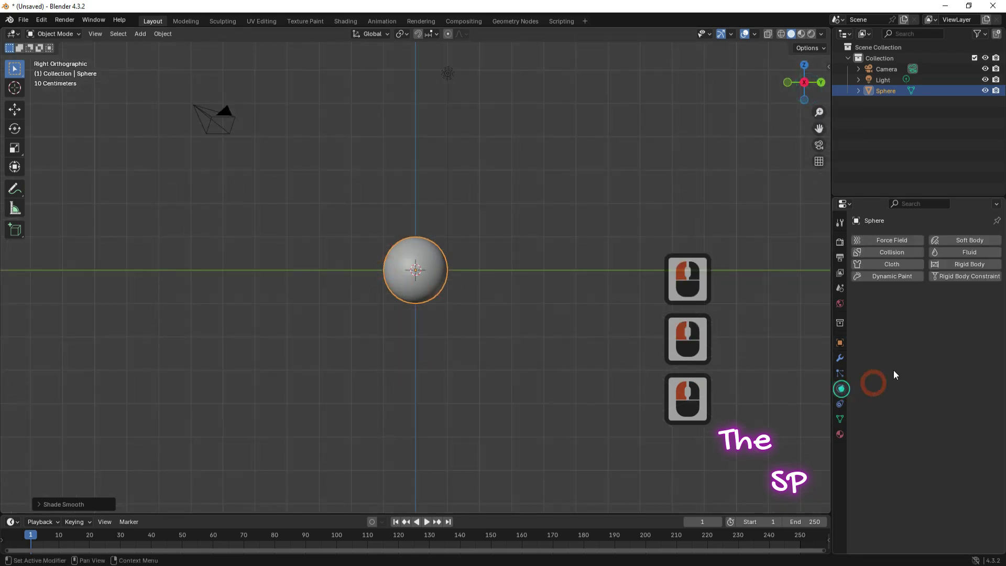
click(964, 264)
click(950, 315)
click(948, 343)
text(100)
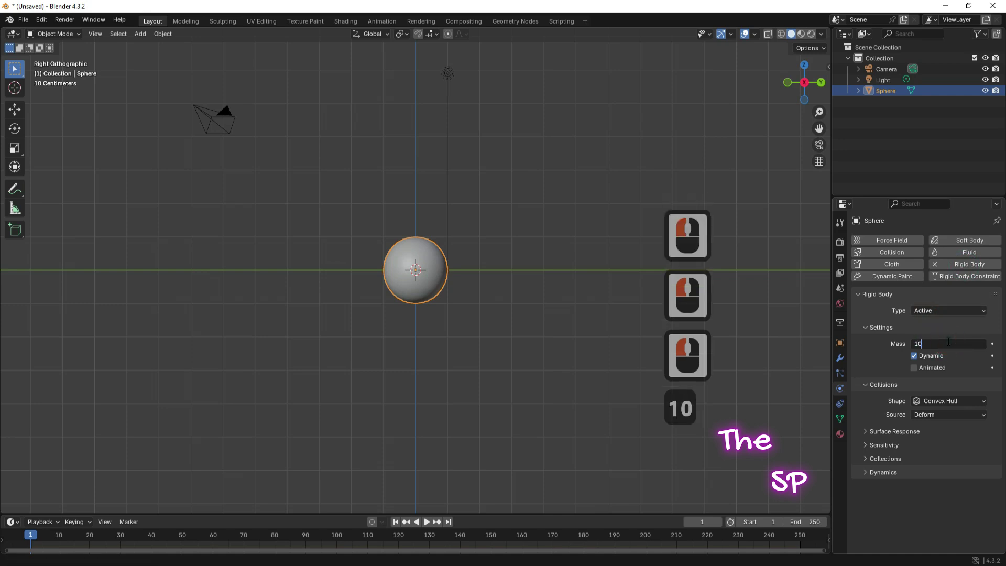
click(873, 343)
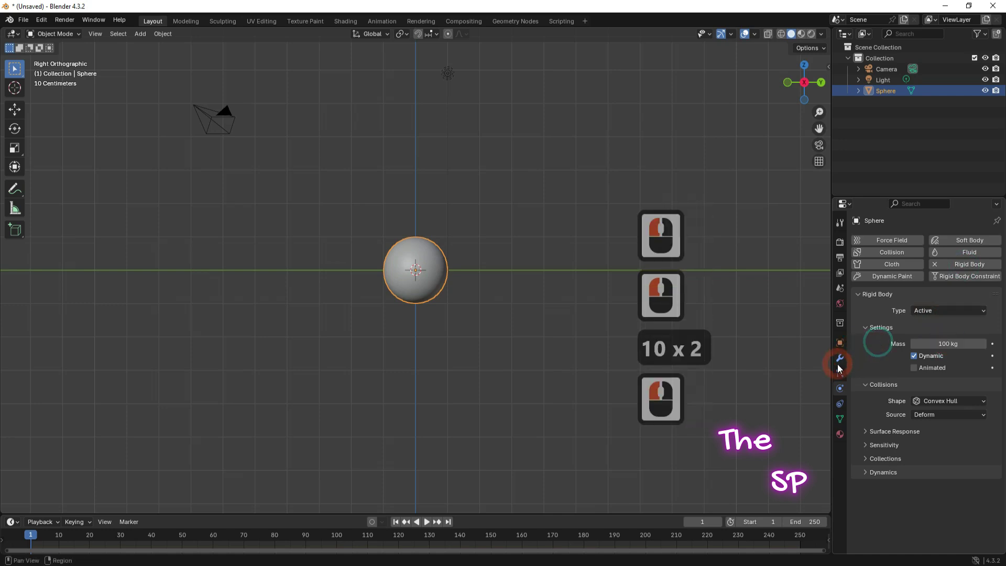
click(945, 402)
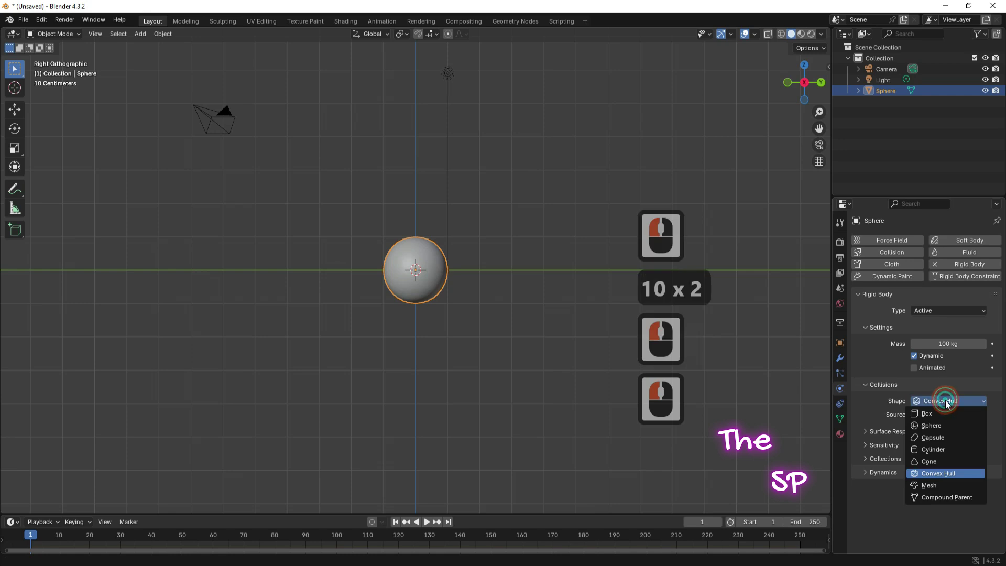
click(934, 426)
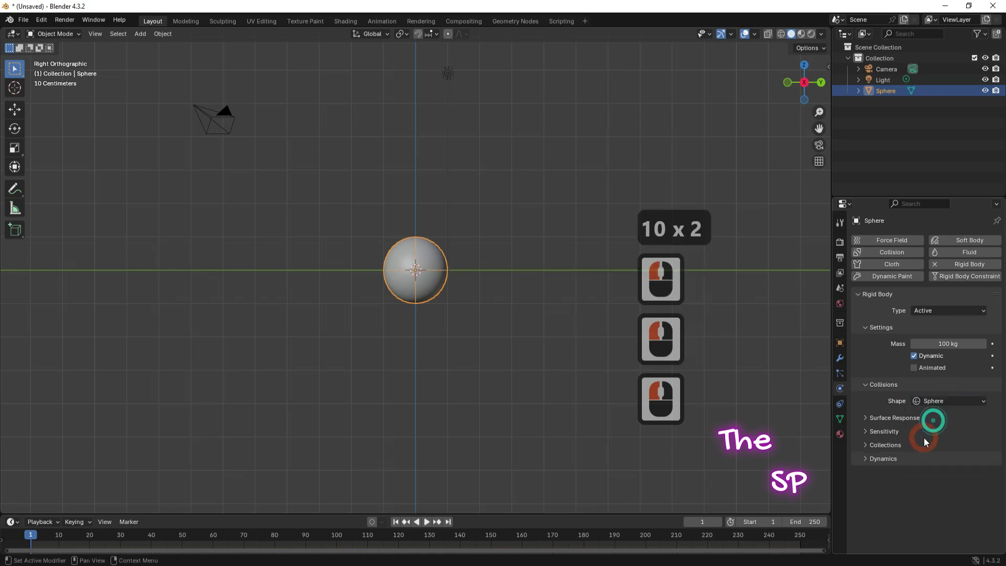
- Set the sphere's rigid body surface response to friction 0.1 and bounciness 0.9
click(866, 418)
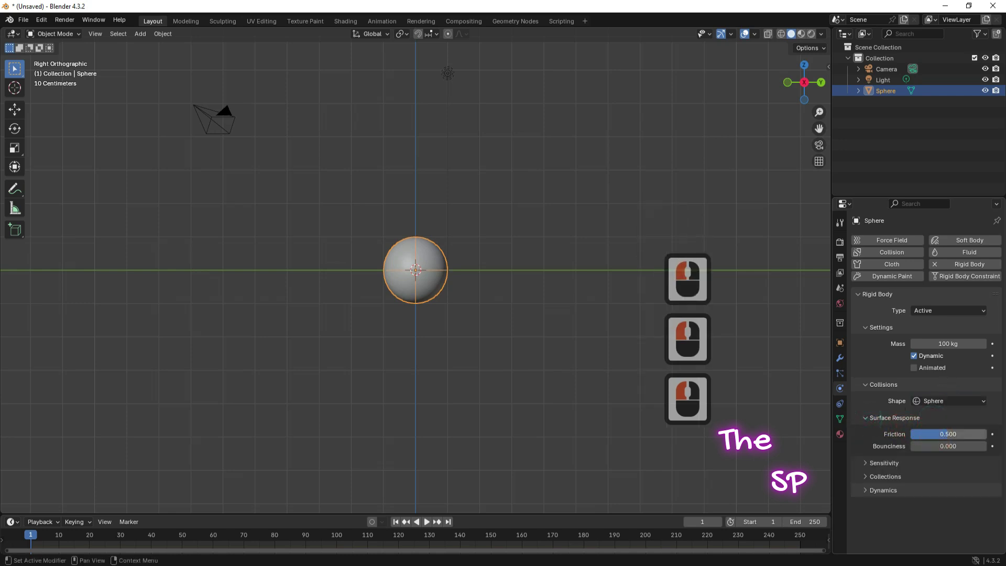
click(943, 434)
text(0)
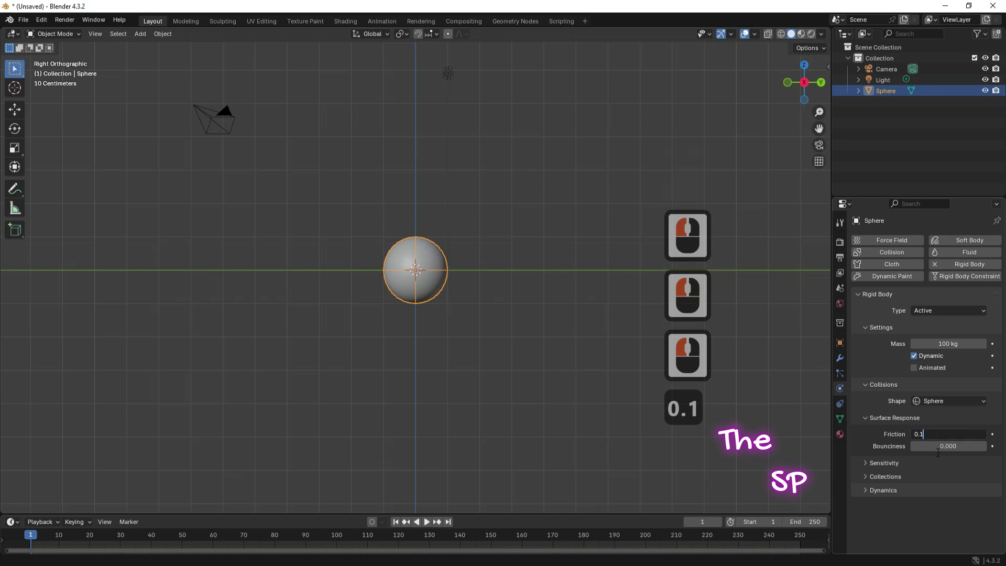
text(.1)
double_click(944, 447)
text(0.9)
click(862, 435)
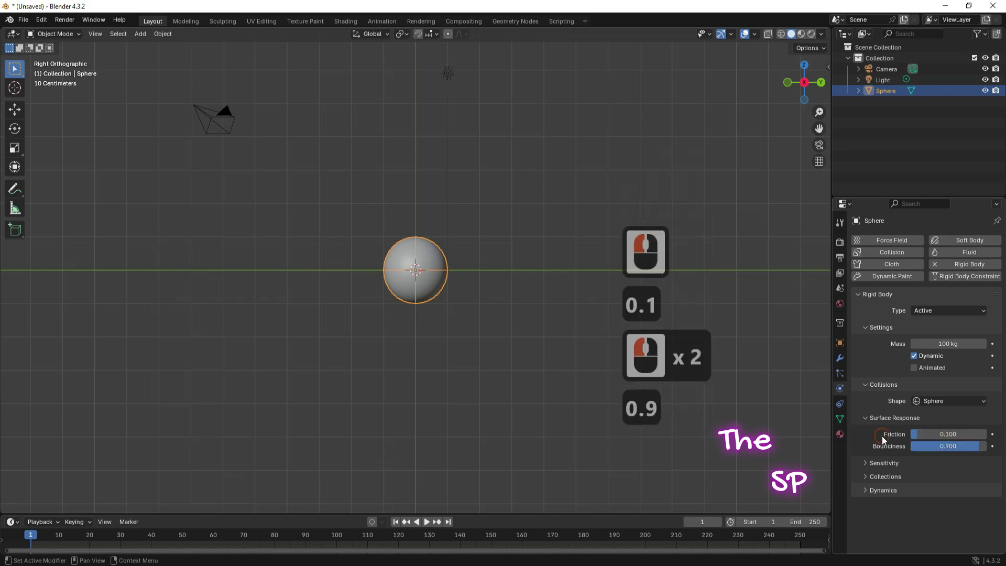
- Add an Array modifier to the sphere
click(840, 358)
click(916, 240)
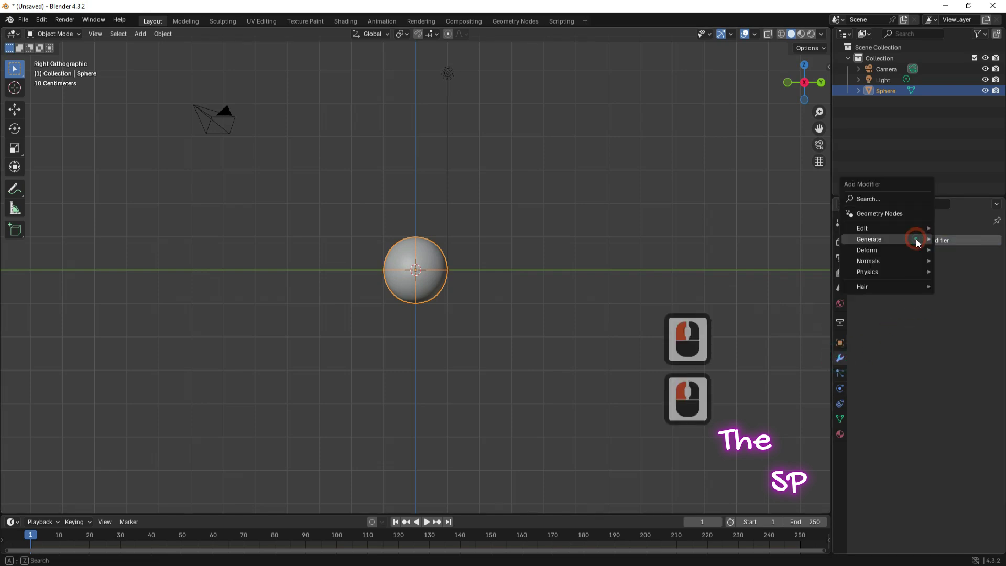
mouse_move(917, 240)
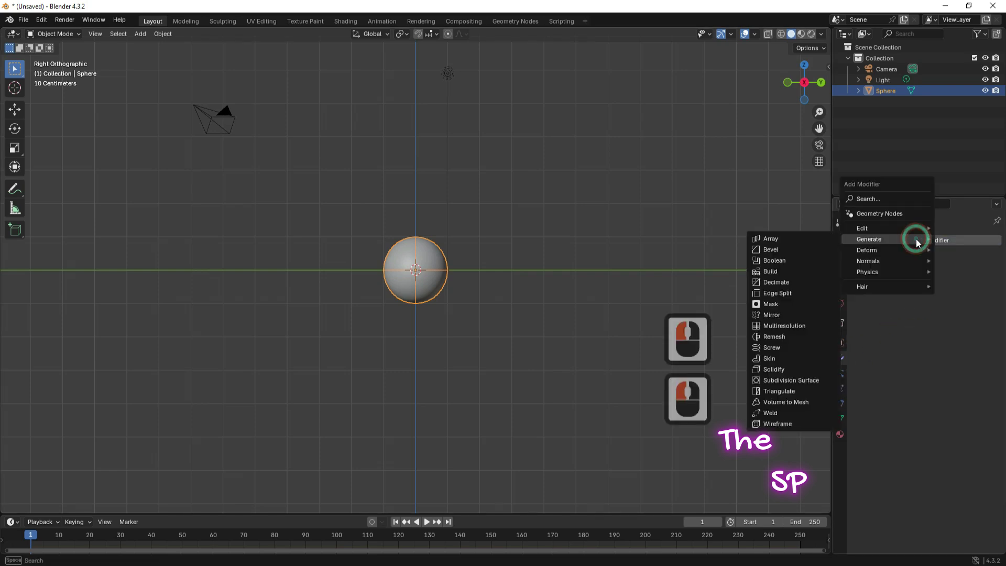
click(776, 239)
- Set the array's relative offset factors to X 0 and Y 1
drag(805, 82, 817, 87)
click(947, 322)
text(0)
key(Return)
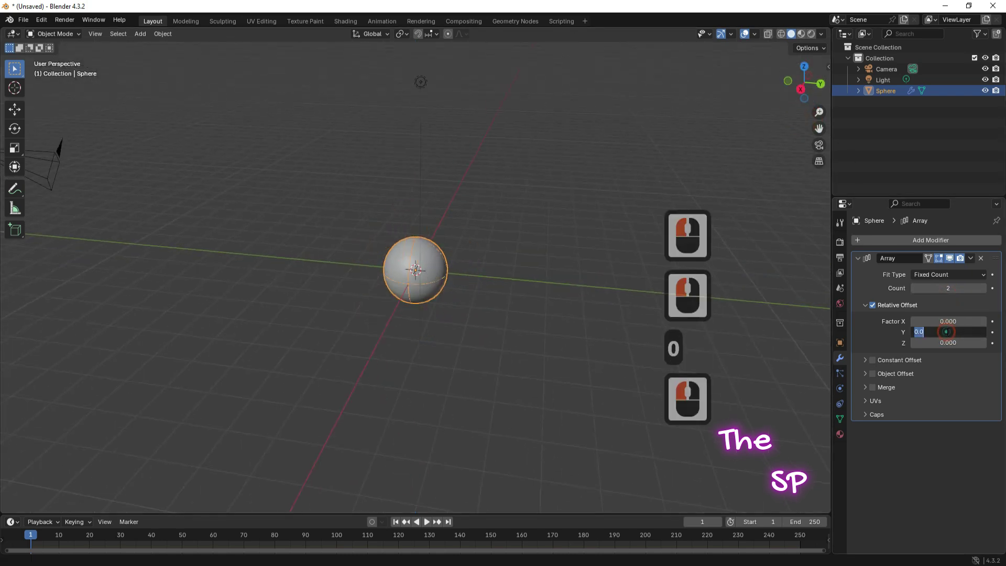
double_click(947, 332)
text(1)
click(887, 333)
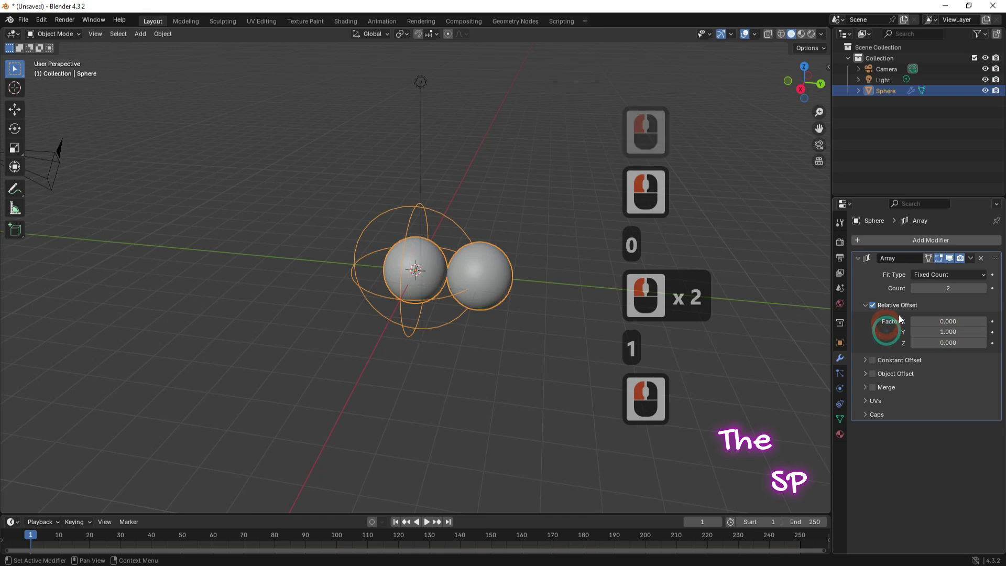
- Set the array count to 5 and apply the modifier
click(978, 287)
click(978, 288)
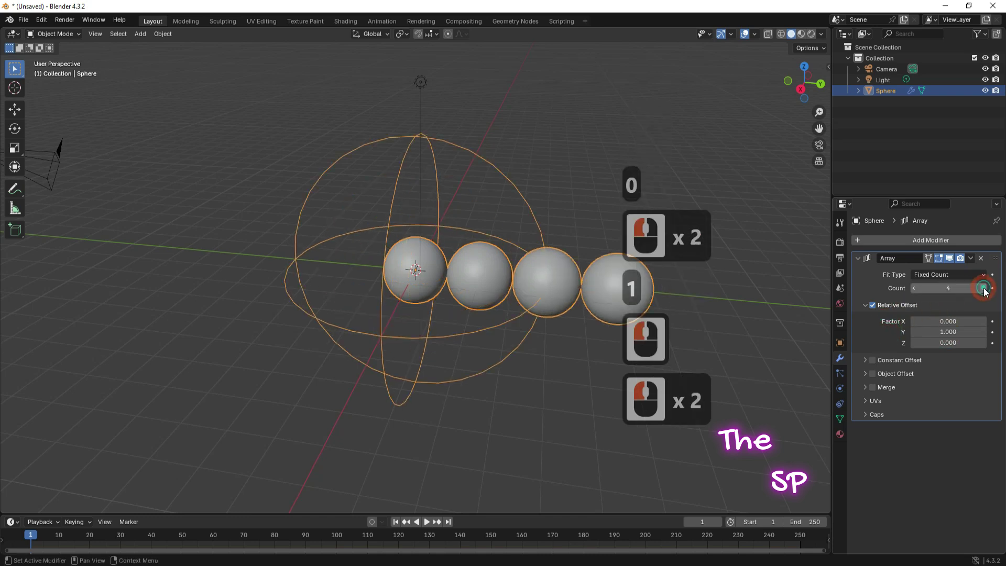
click(978, 287)
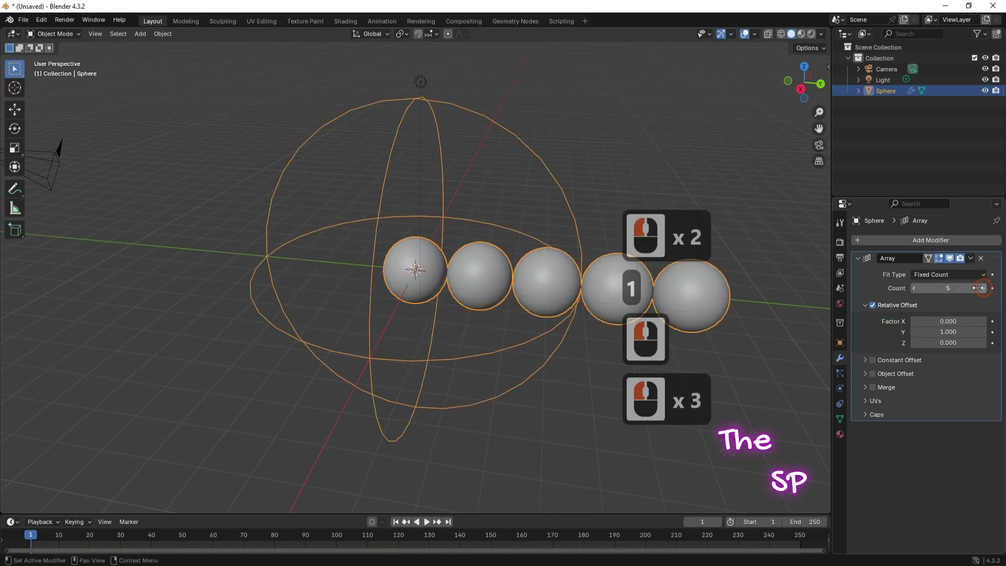
click(970, 258)
click(924, 271)
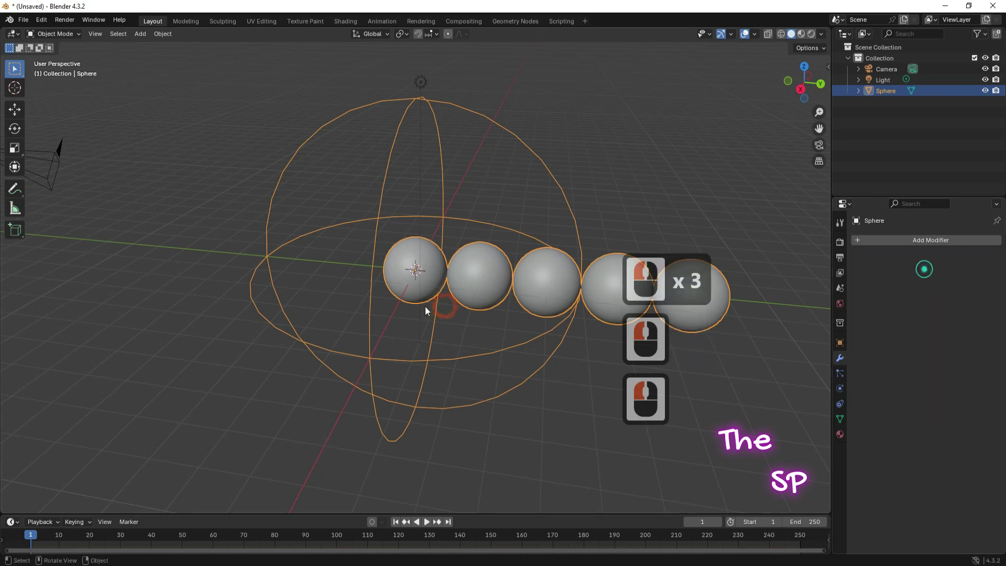
- Enter Edit Mode and separate the arrayed sphere mesh into individual objects by loose parts
drag(806, 86, 807, 70)
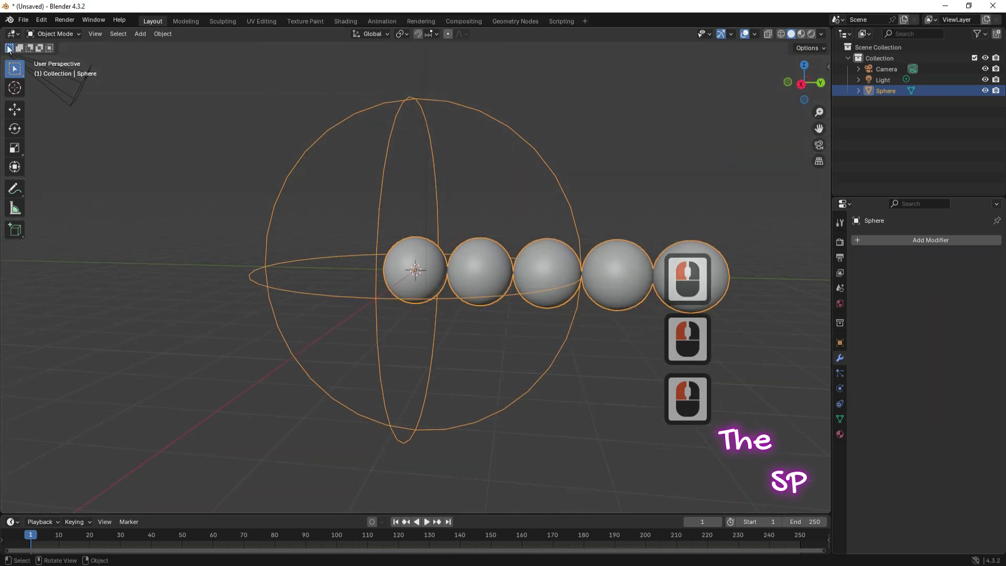
click(41, 35)
click(46, 56)
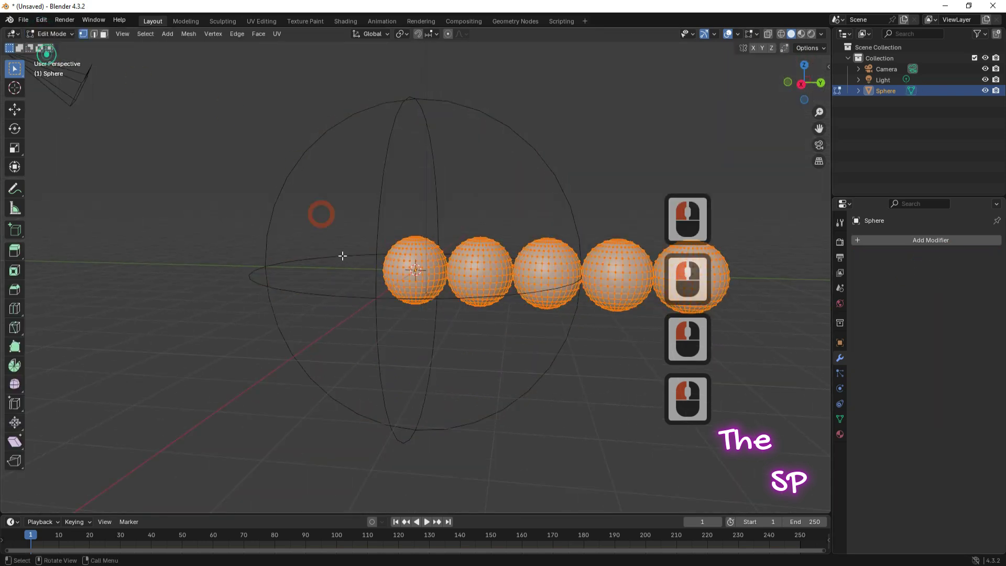
right_click(408, 261)
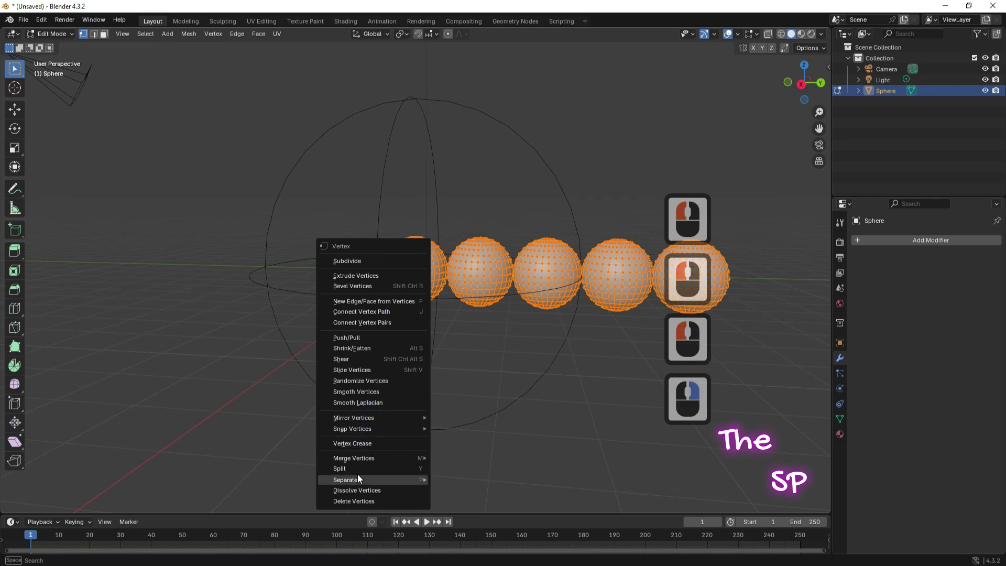
mouse_move(359, 477)
click(462, 502)
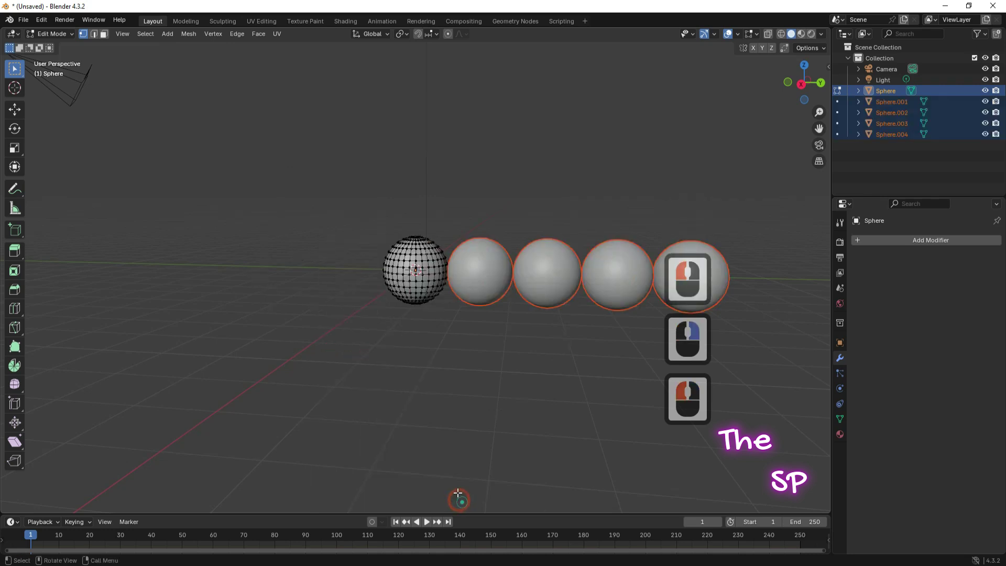
- Return to Object Mode and set the origin of all five spheres to their geometry
click(58, 33)
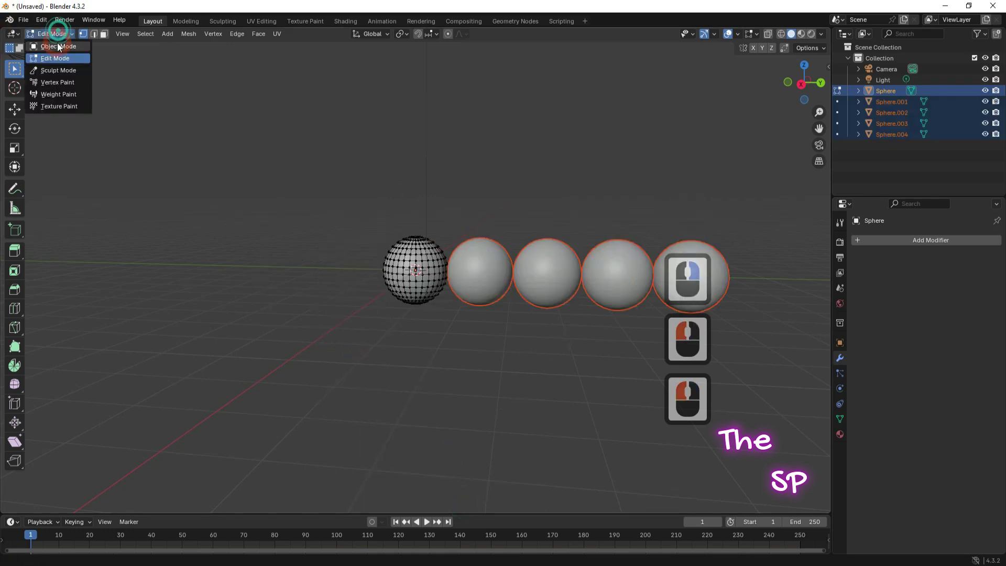
click(58, 43)
right_click(454, 261)
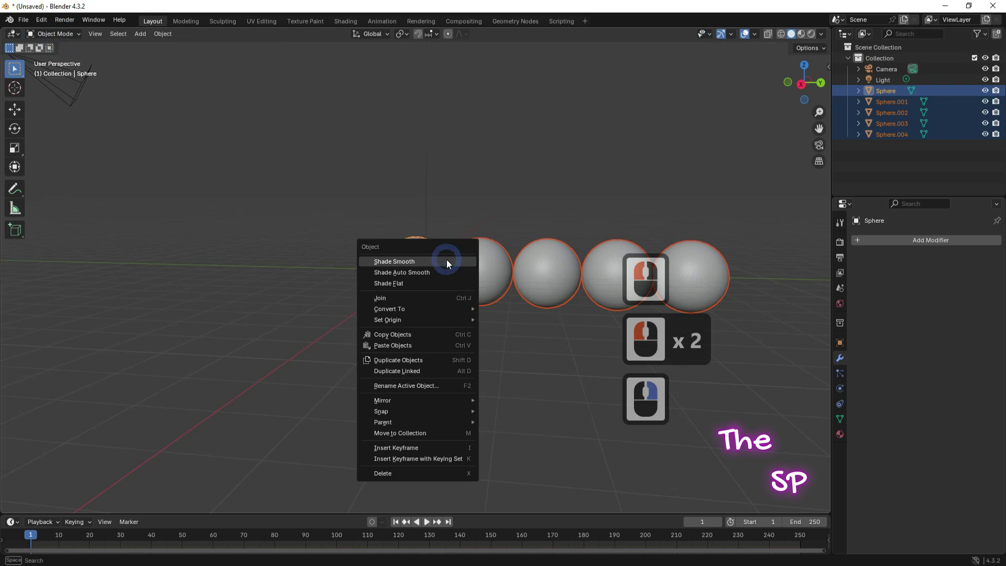
mouse_move(410, 321)
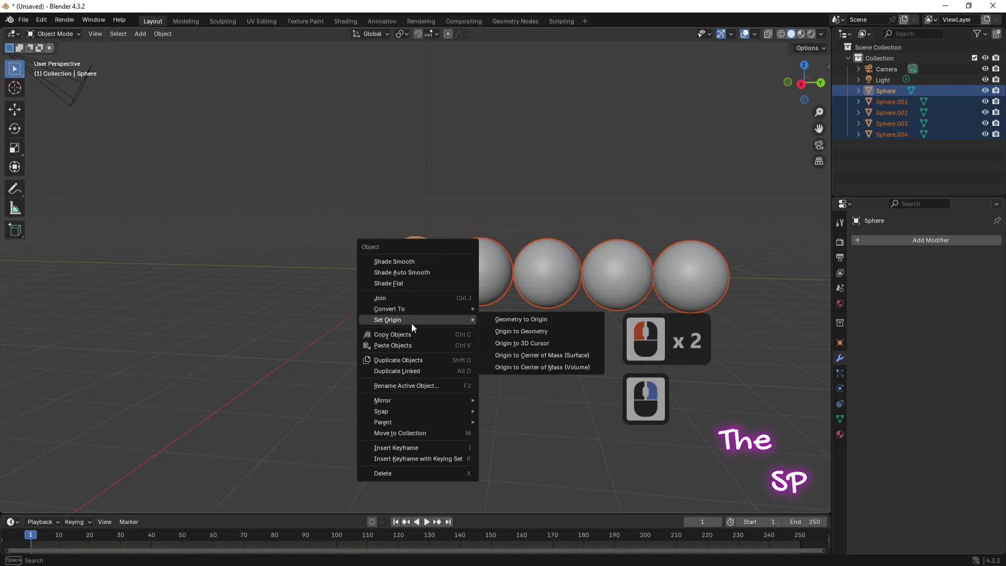
click(554, 331)
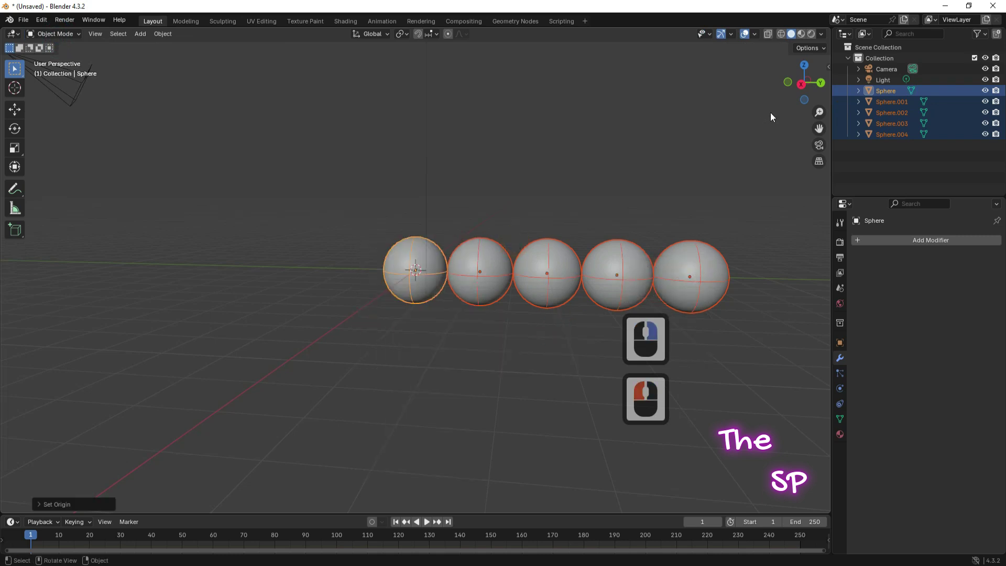
- Add a plane mesh to the scene
drag(804, 91, 524, 137)
click(478, 99)
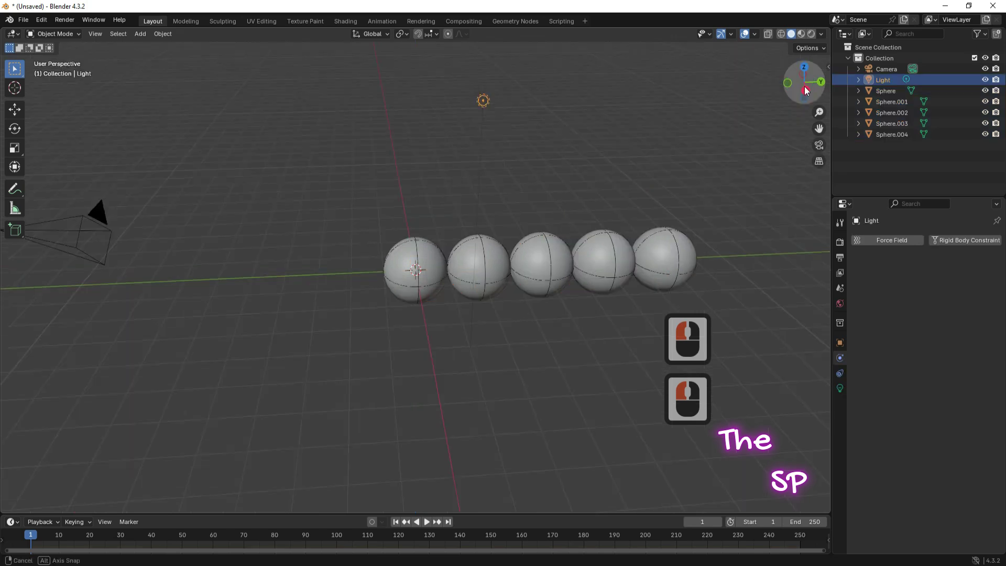
click(141, 34)
mouse_move(157, 46)
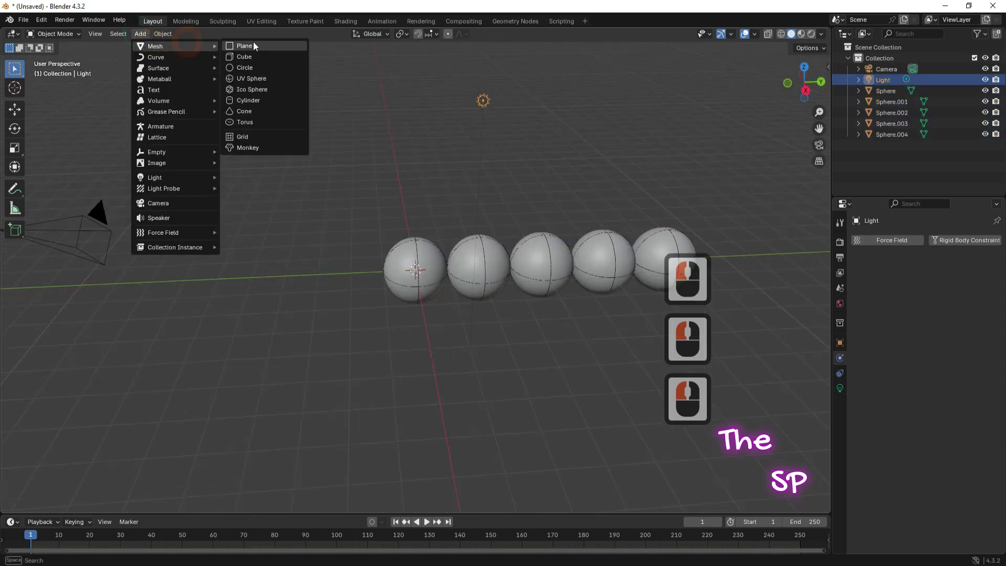
click(271, 46)
- Move the plane straight up above the first sphere to Z 8 m
click(805, 90)
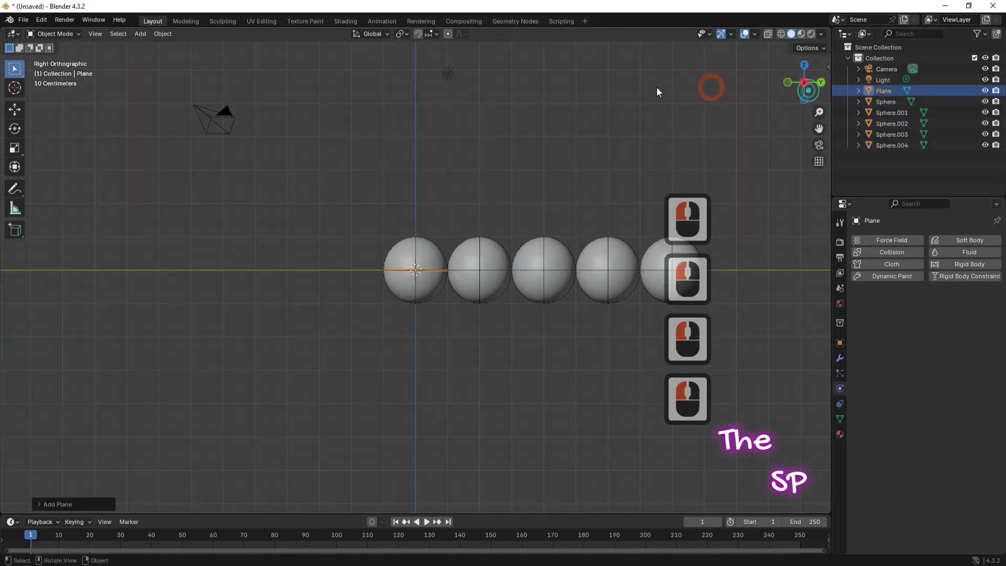
click(14, 109)
scroll(402, 268, down, 3)
drag(415, 229, 425, 104)
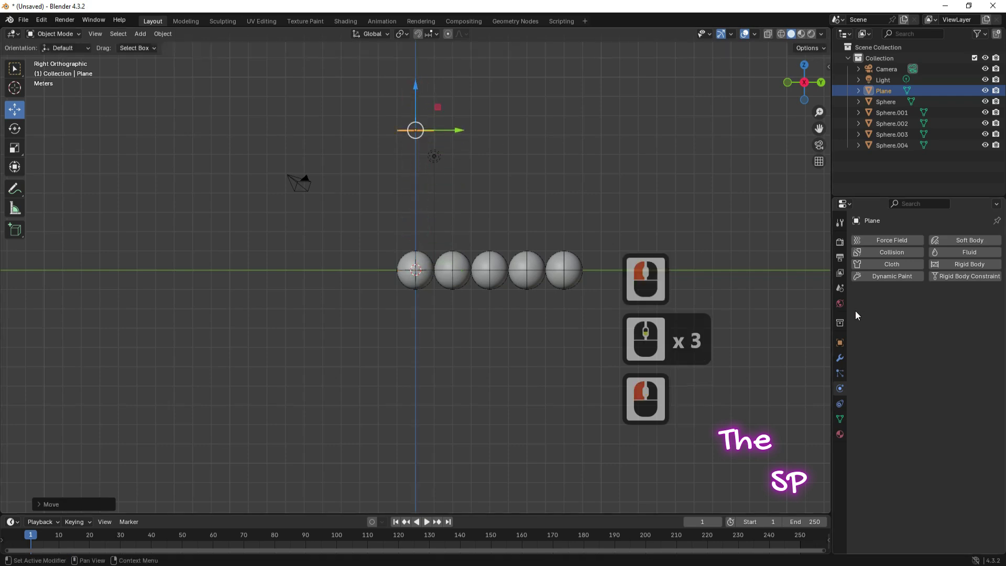
click(840, 343)
shift+middle_drag(444, 135, 443, 169)
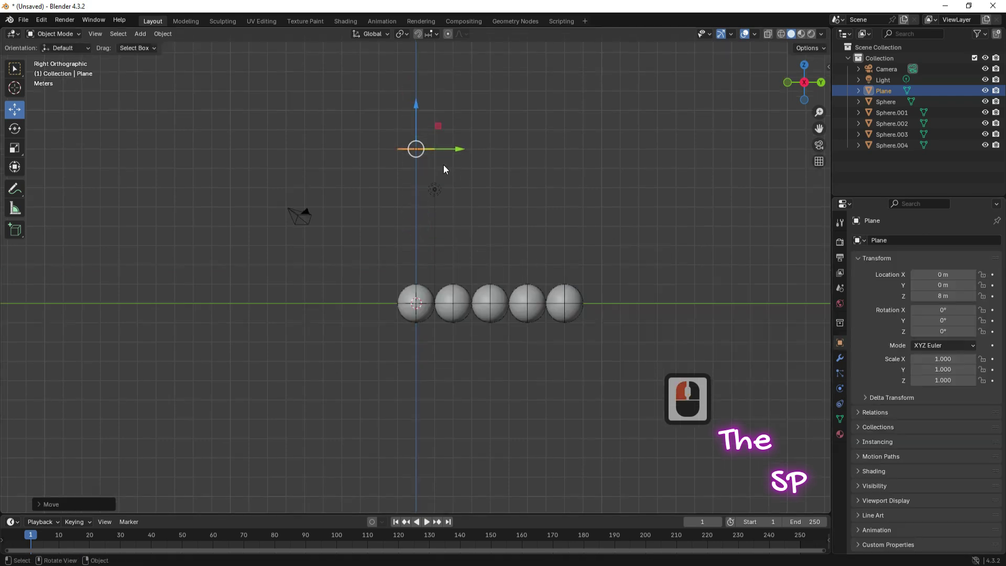
- Give the plane a rigid body of type Passive and add a rigid body constraint to it
click(840, 389)
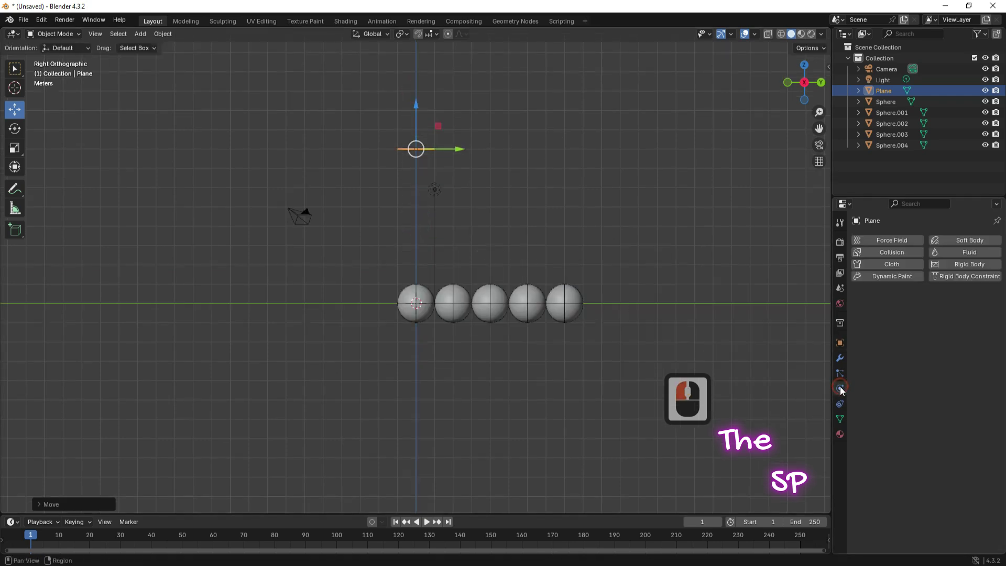
click(969, 267)
click(943, 310)
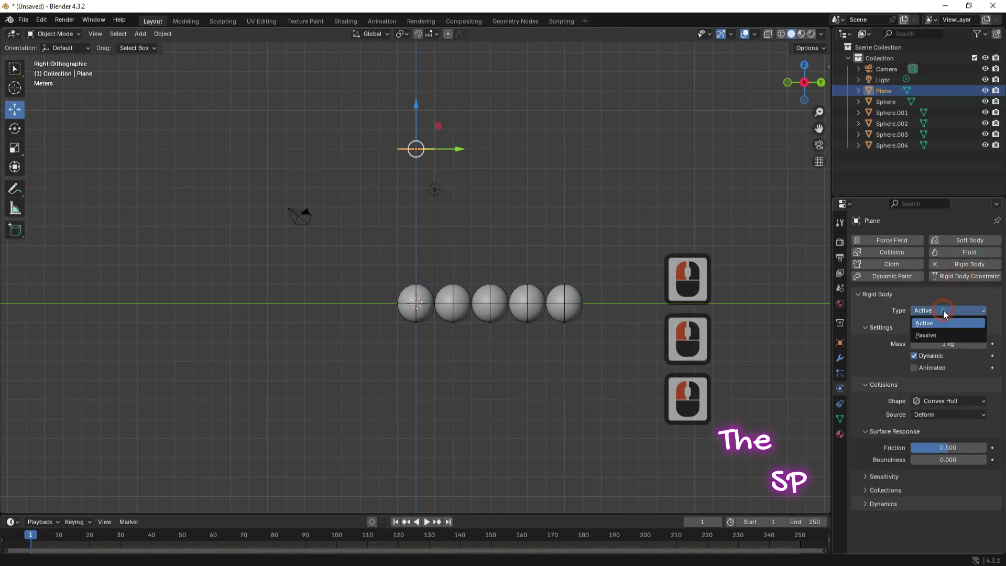
click(923, 335)
click(862, 295)
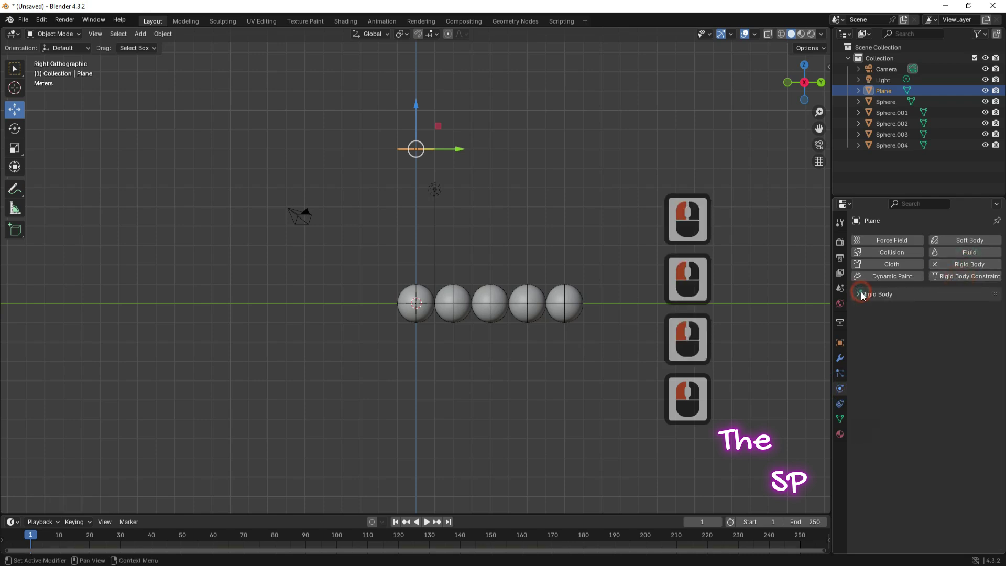
click(956, 275)
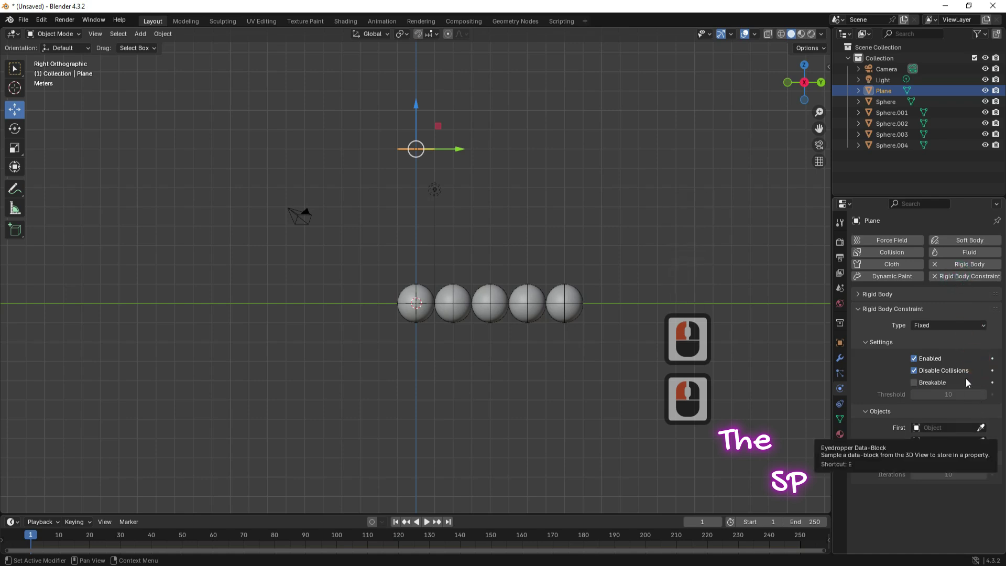
- Set the plane's rigid body constraint to type Point, with Sphere as the first object and Plane as the second
click(955, 321)
click(924, 349)
click(981, 426)
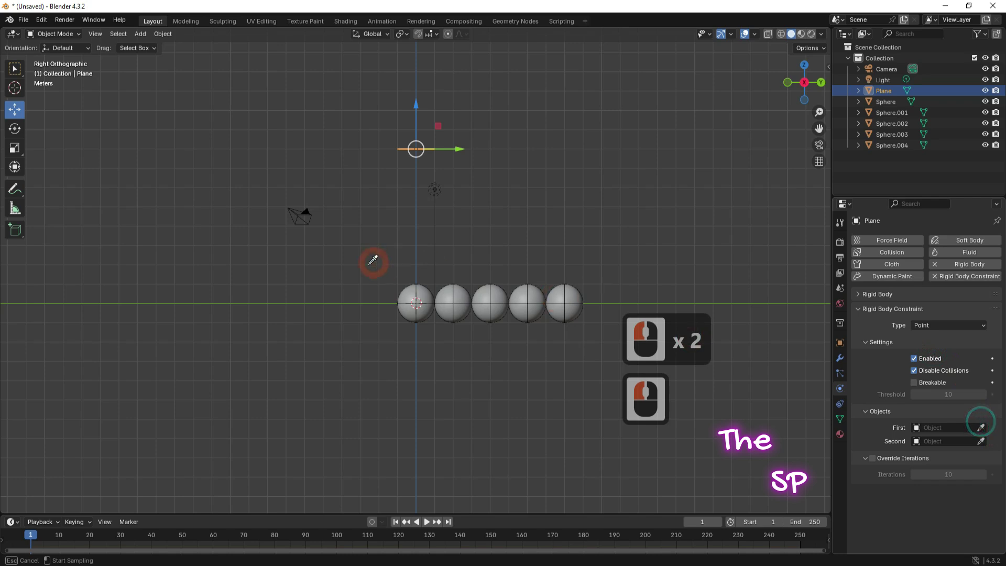
click(411, 288)
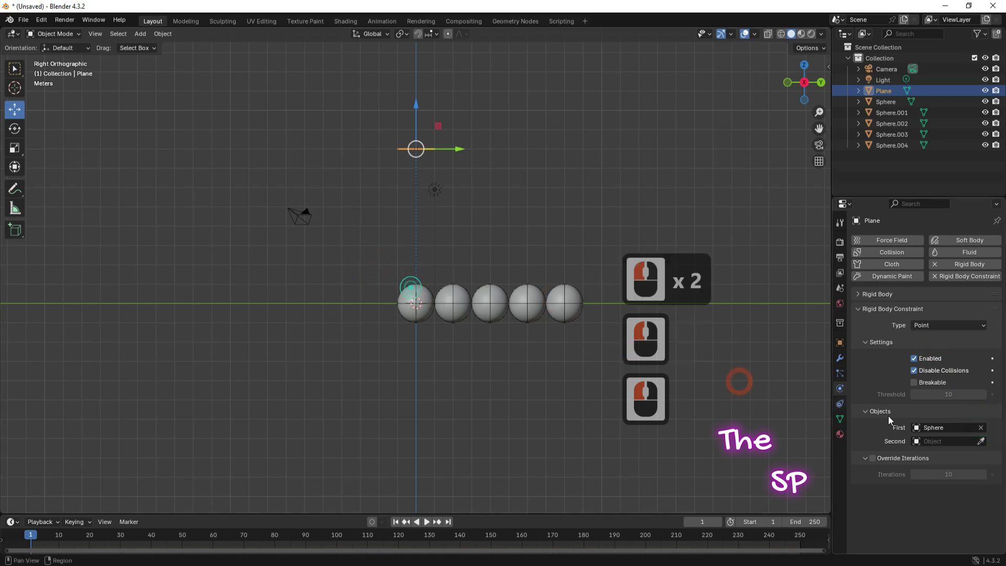
click(982, 442)
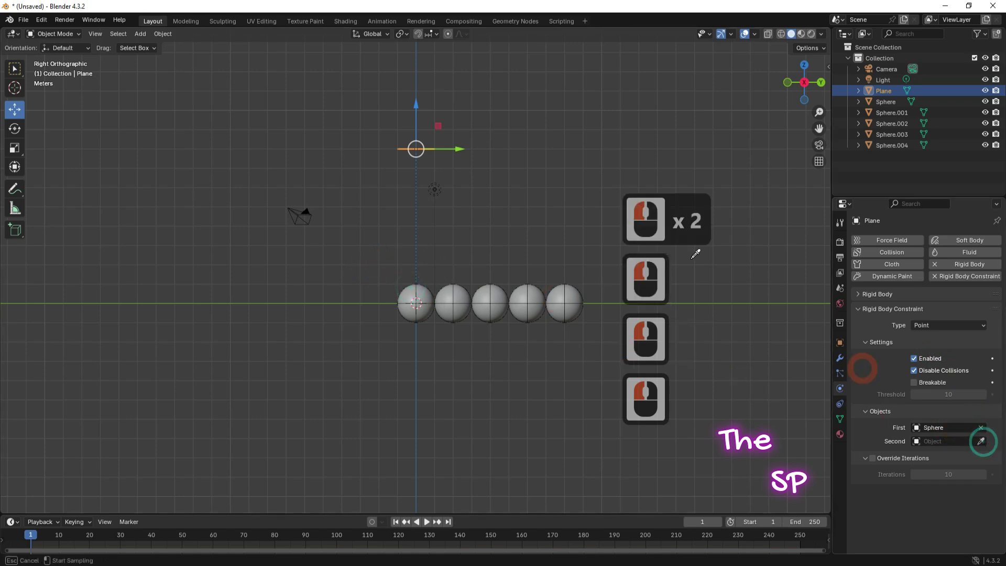
click(431, 146)
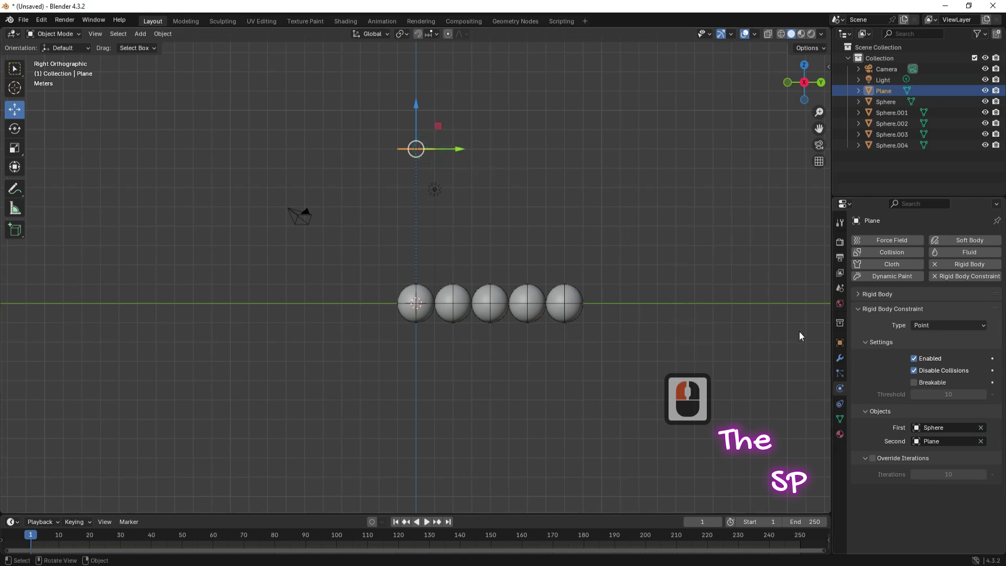
- Add an Array modifier to the plane with a relative offset factor of 0 in X and 1 in Y
click(839, 357)
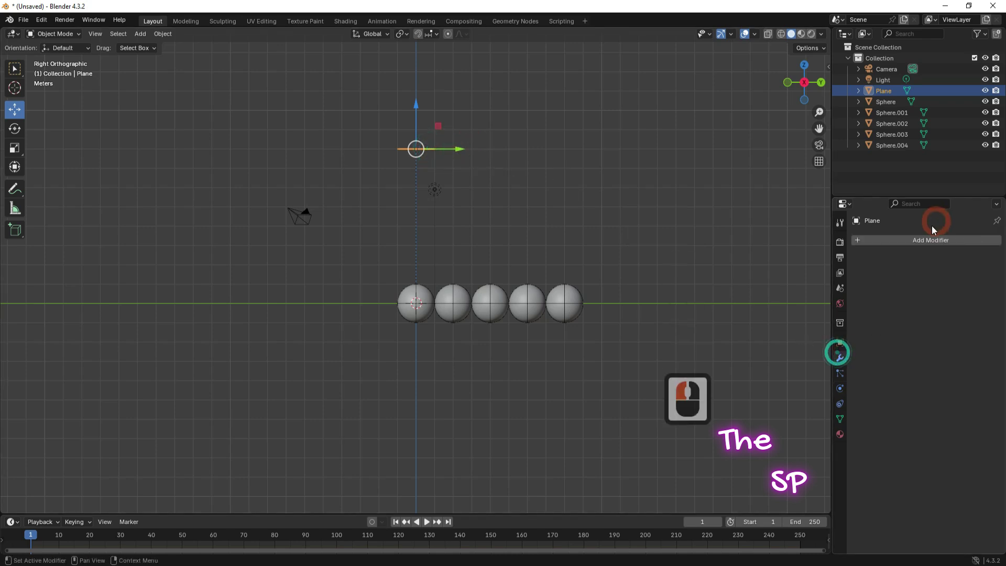
click(917, 240)
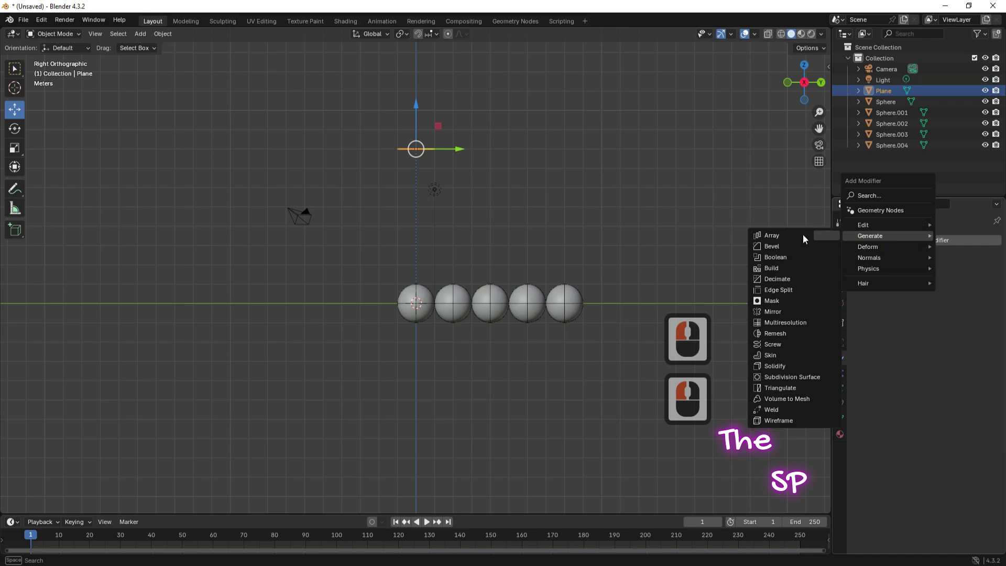
click(782, 235)
click(951, 316)
text(0)
click(950, 327)
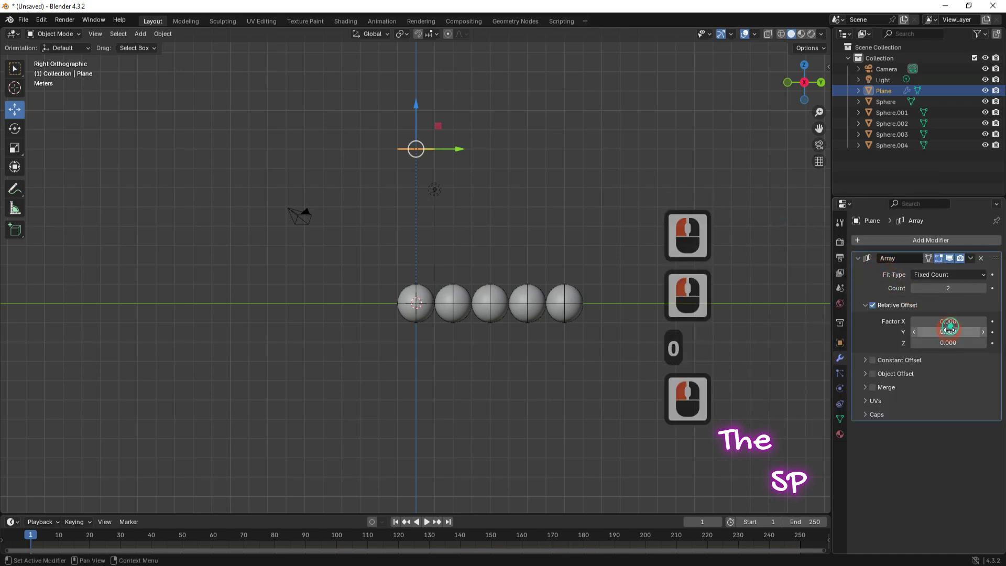
click(950, 330)
text(1)
click(896, 335)
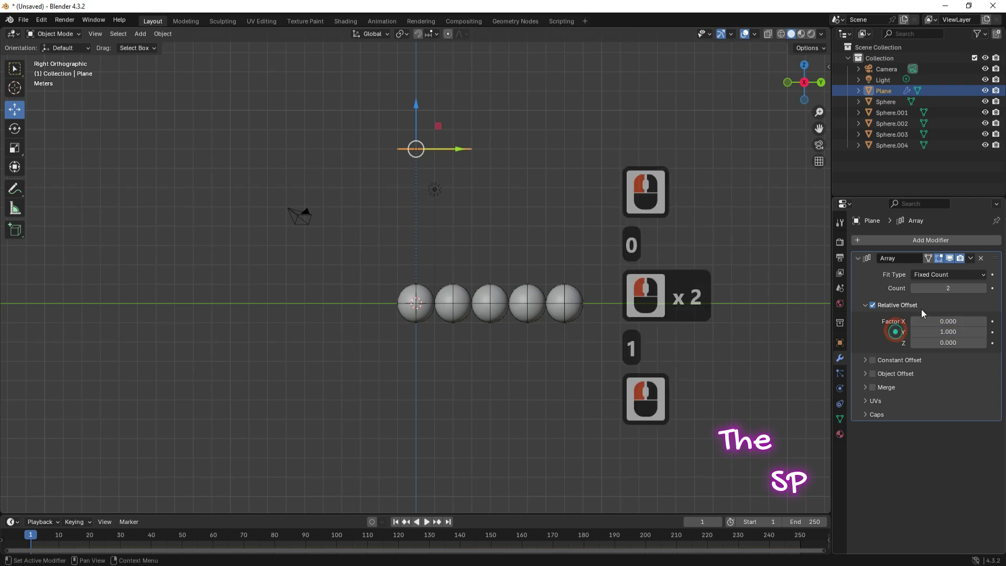
- Set the plane's Array count to 5 and apply the modifier
click(983, 289)
click(983, 289)
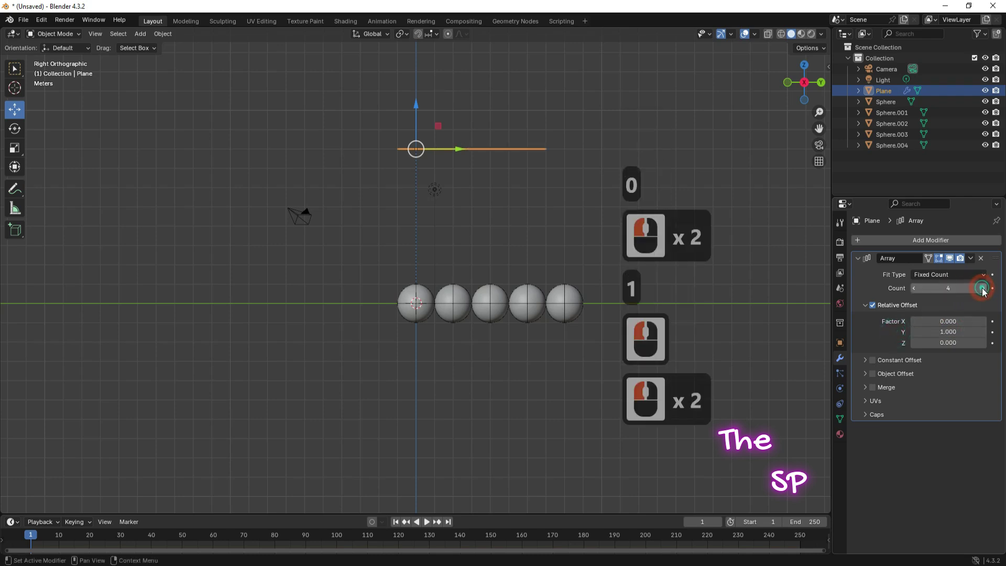
click(981, 288)
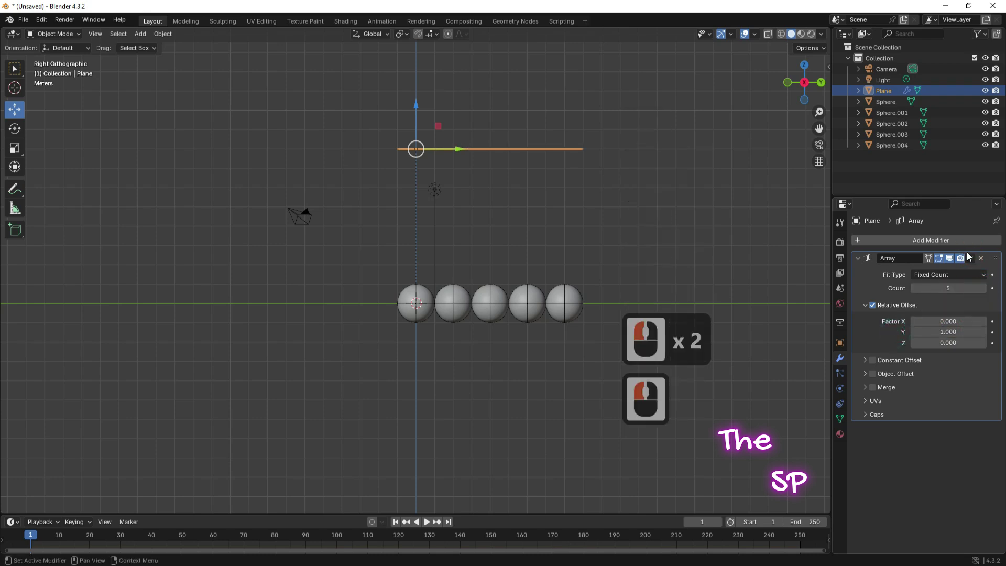
click(969, 257)
click(920, 272)
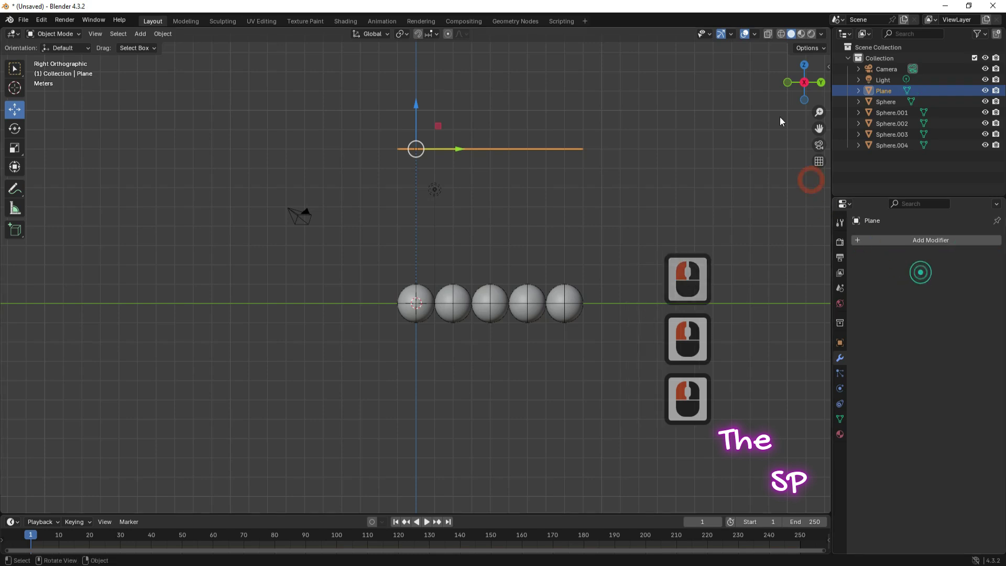
- Enter Edit Mode on the arrayed plane and separate its mesh by loose parts
drag(804, 82, 485, 84)
click(50, 34)
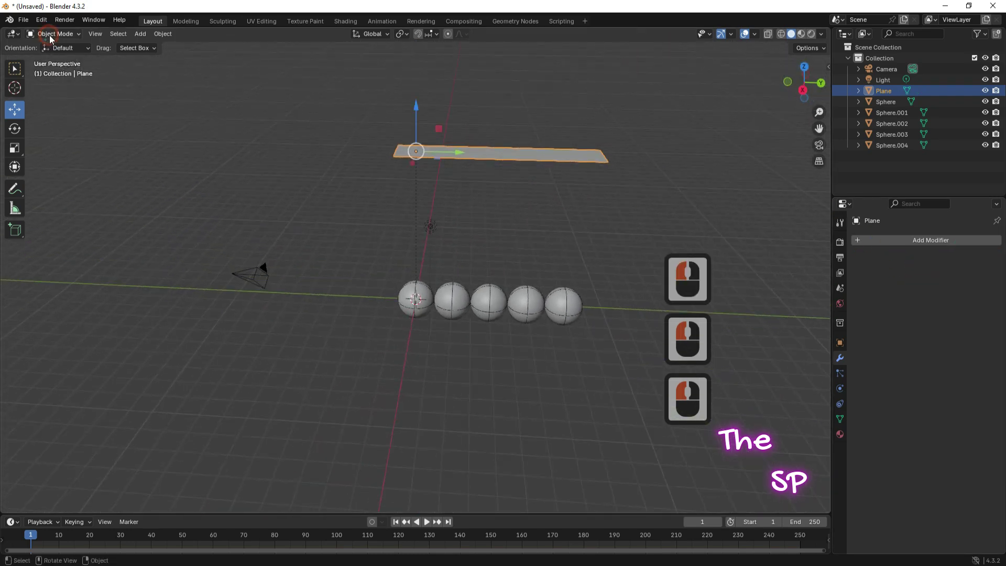
click(50, 35)
click(49, 58)
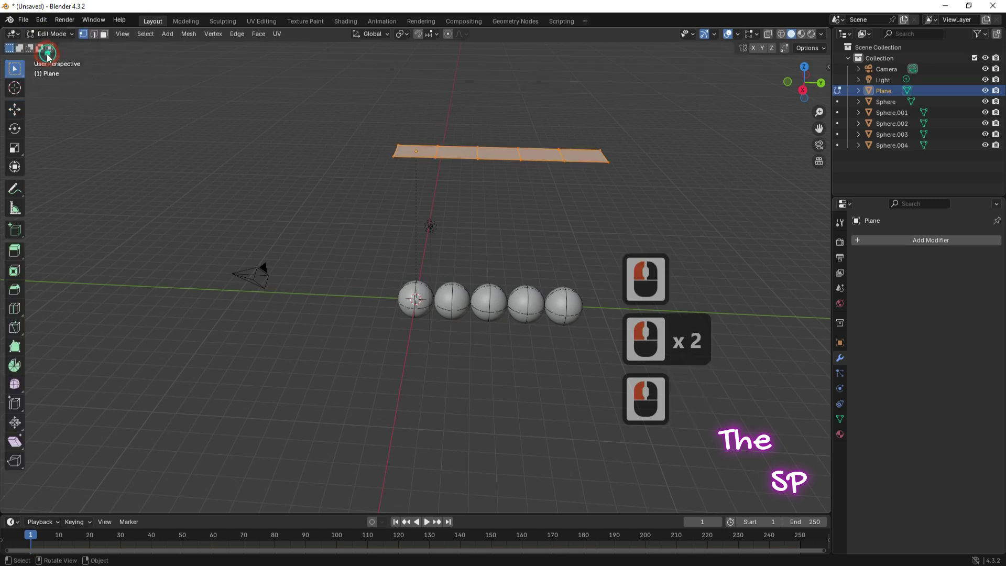
right_click(419, 151)
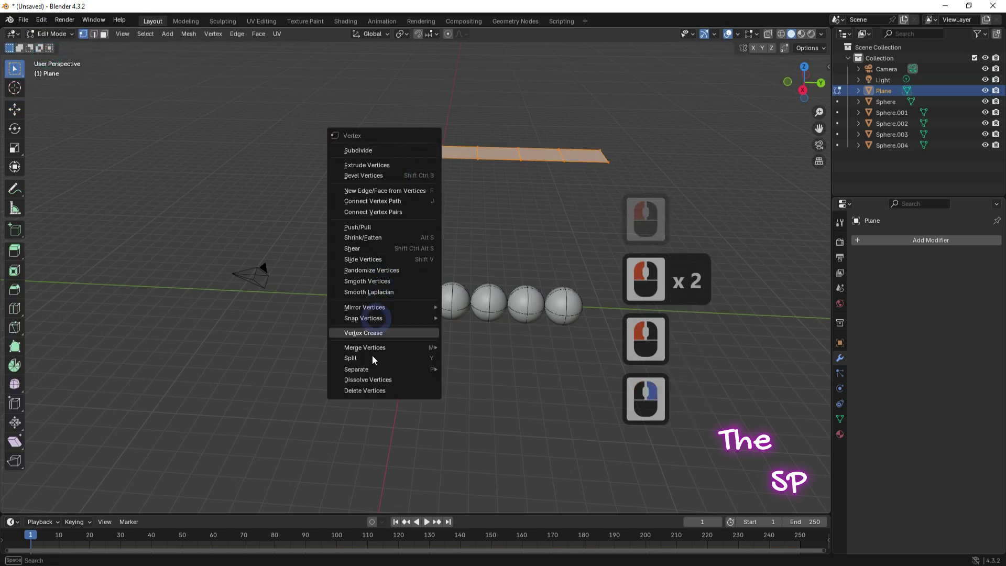
mouse_move(372, 373)
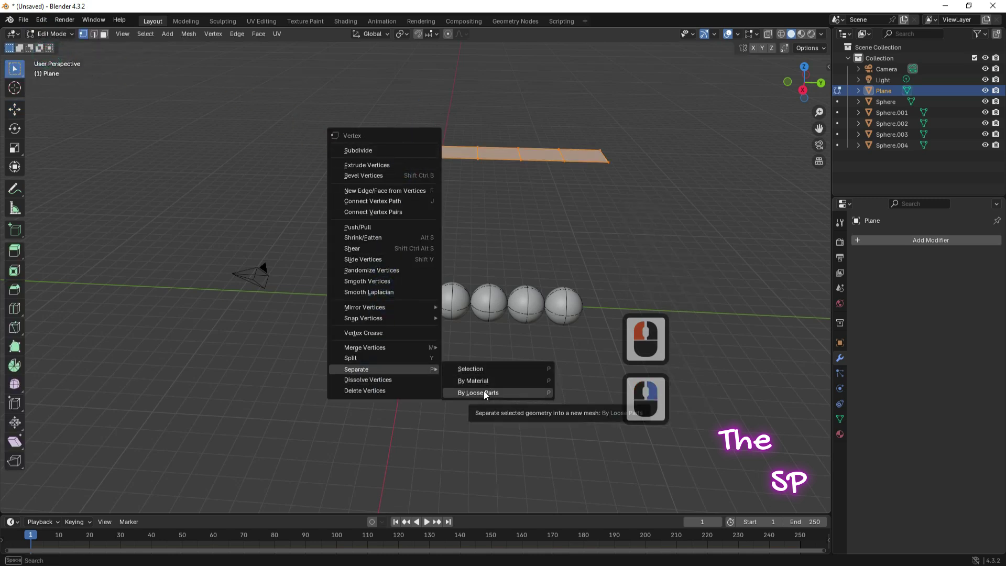
click(482, 392)
- Return to Object Mode and set the origin of all five separated planes to their geometry
click(52, 34)
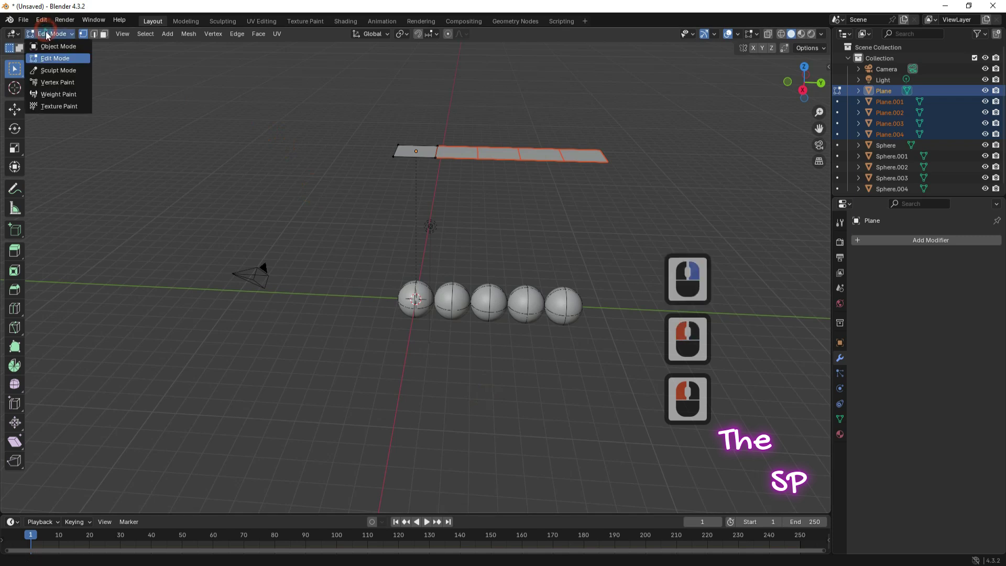
click(48, 46)
right_click(451, 154)
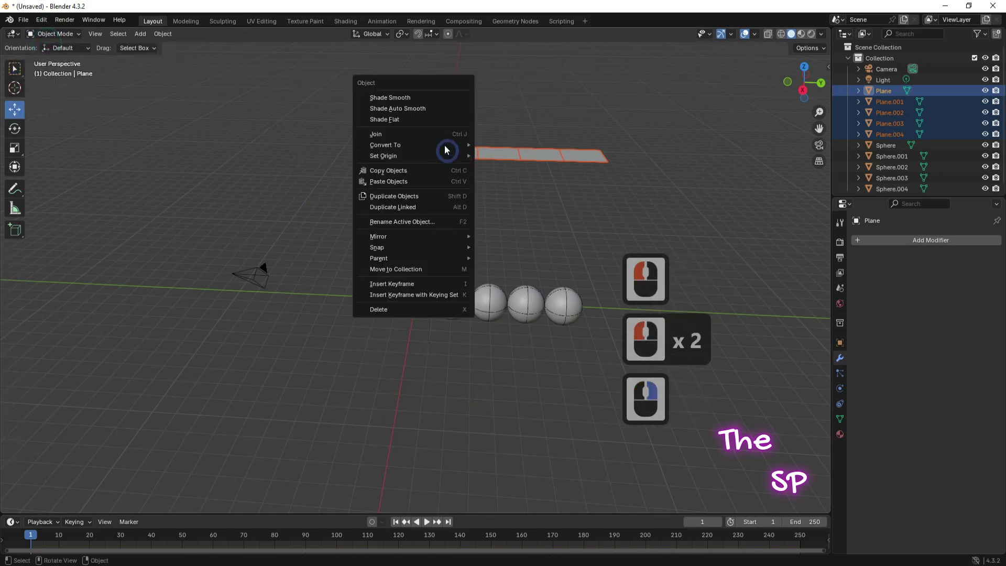
mouse_move(445, 144)
mouse_move(390, 154)
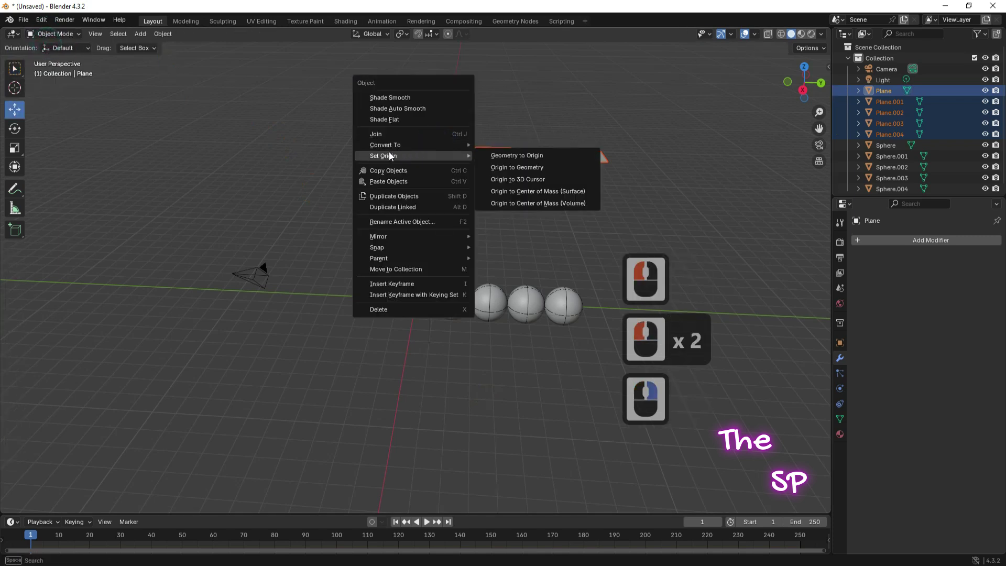
click(538, 168)
- In the right side view, set the first constraint object of Plane.001 to Sphere.001, the sphere directly below it
key(KP_3)
click(454, 303)
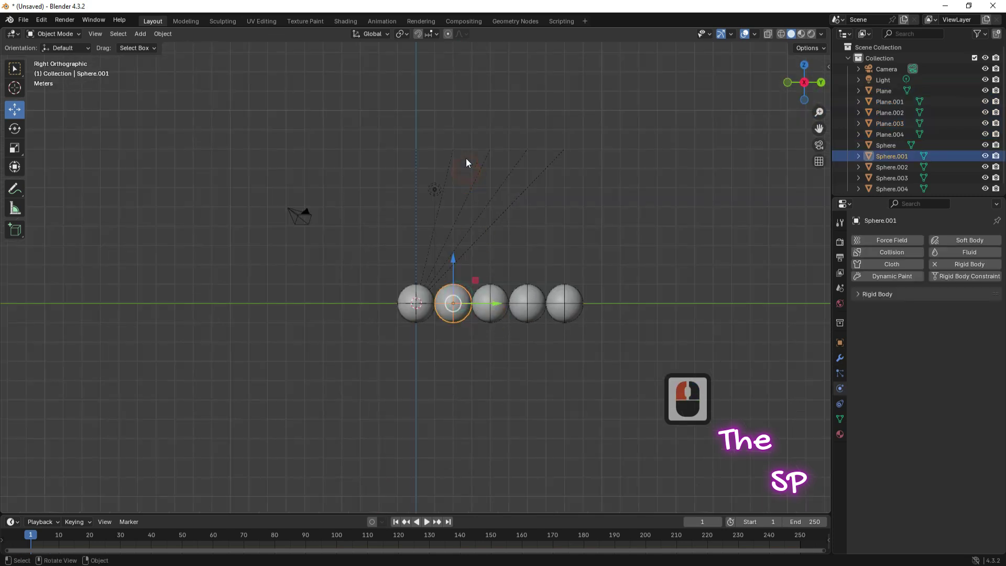
click(466, 159)
click(474, 155)
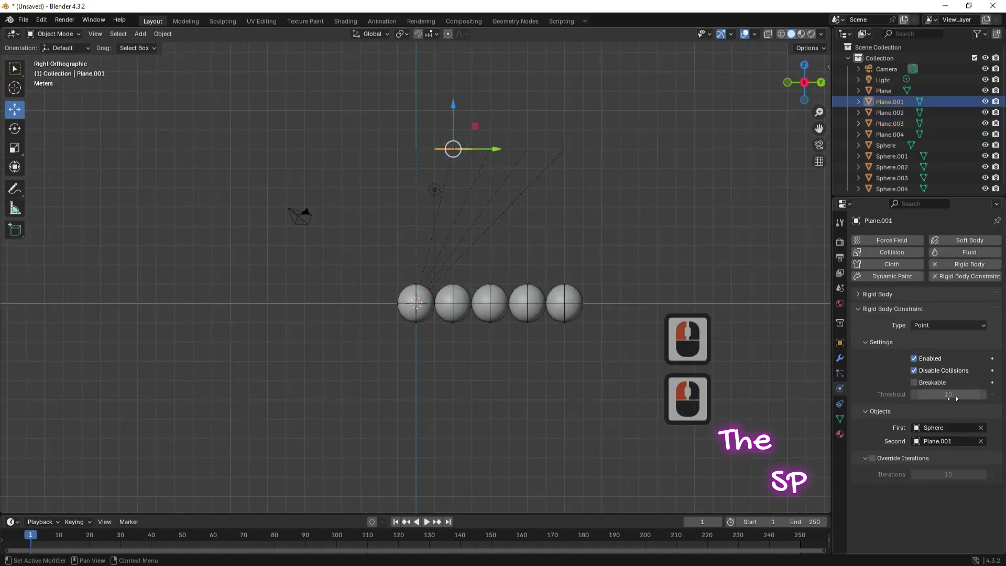
click(981, 428)
click(981, 429)
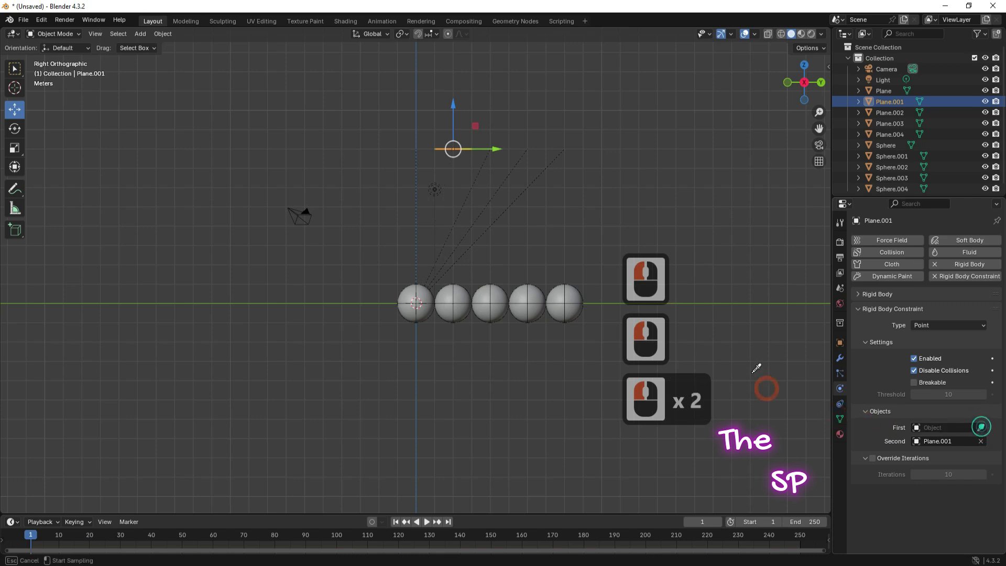
click(453, 300)
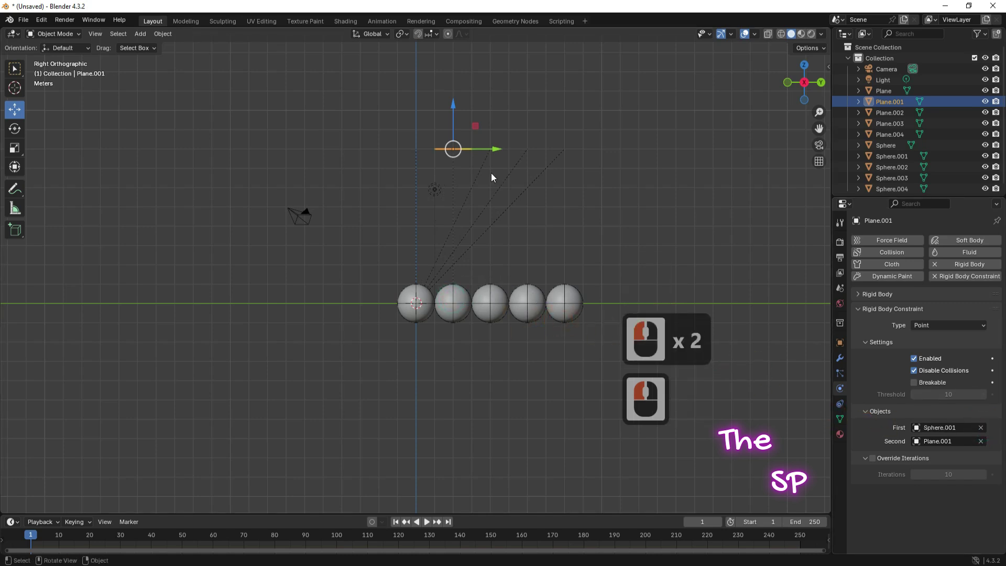
- Replace the first constraint object of Plane.002 with Sphere.002, the middle sphere below it
click(488, 149)
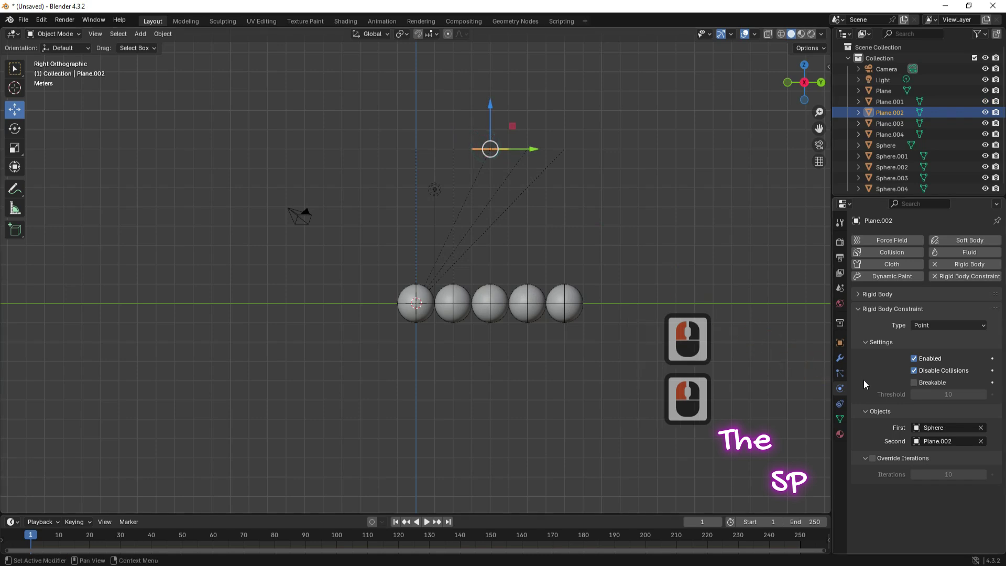
click(981, 427)
click(980, 427)
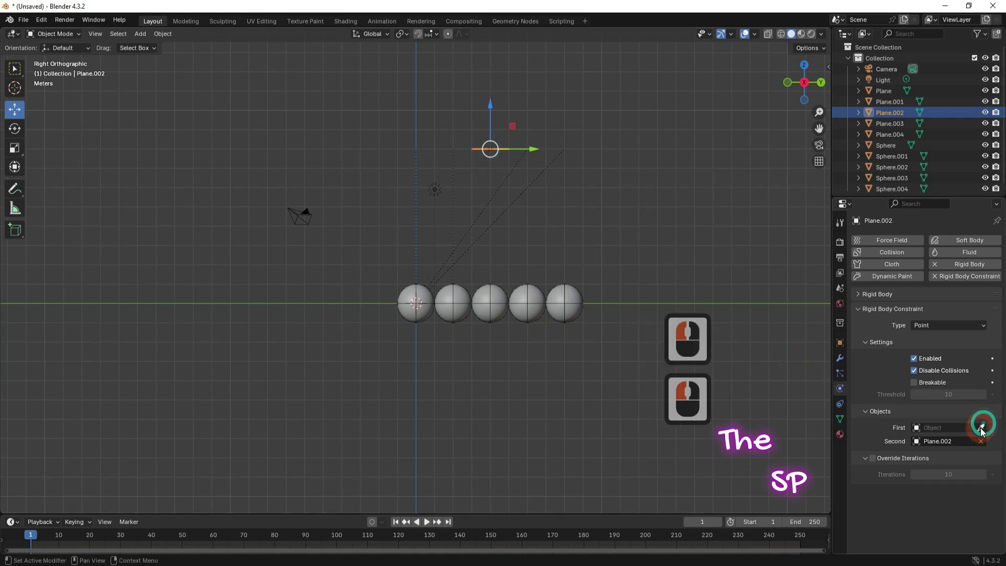
click(499, 287)
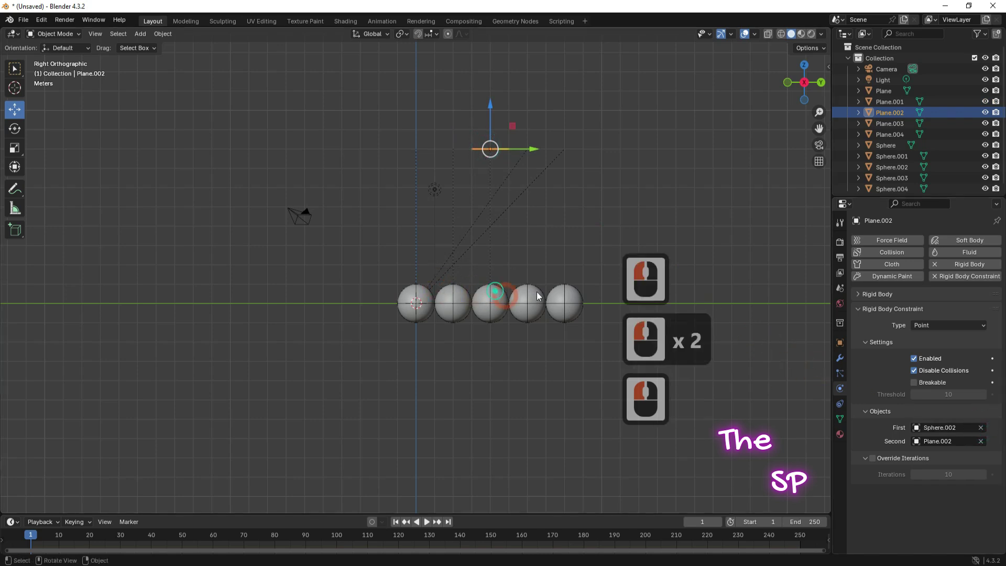
- Replace the first constraint object of Plane.003 with Sphere.003, the fourth sphere in the row
click(524, 150)
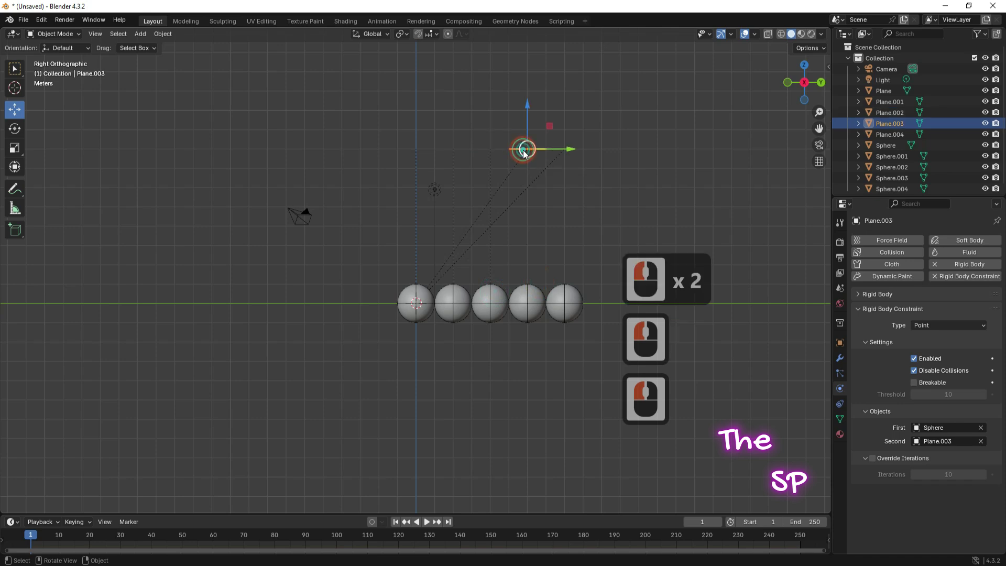
click(982, 428)
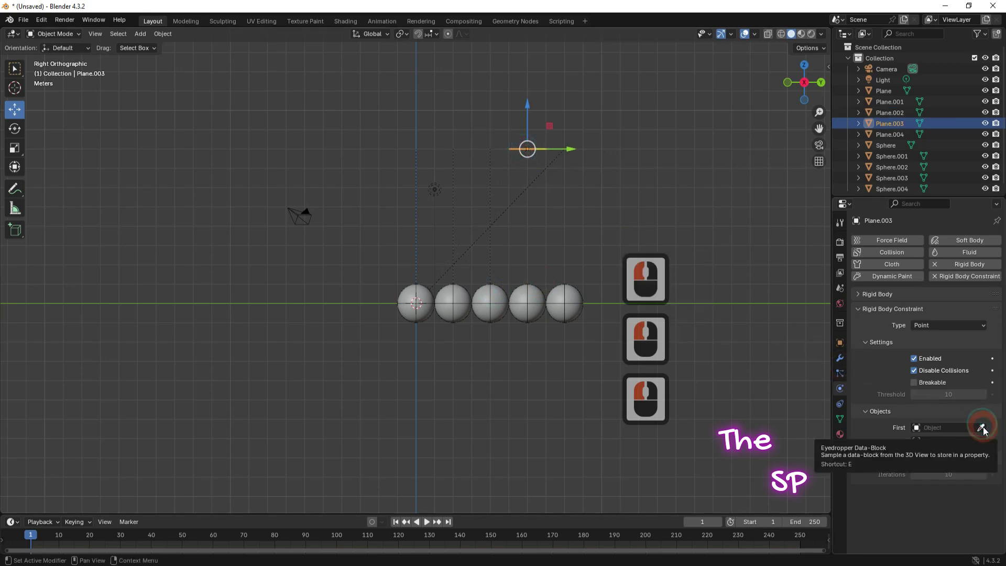
click(981, 427)
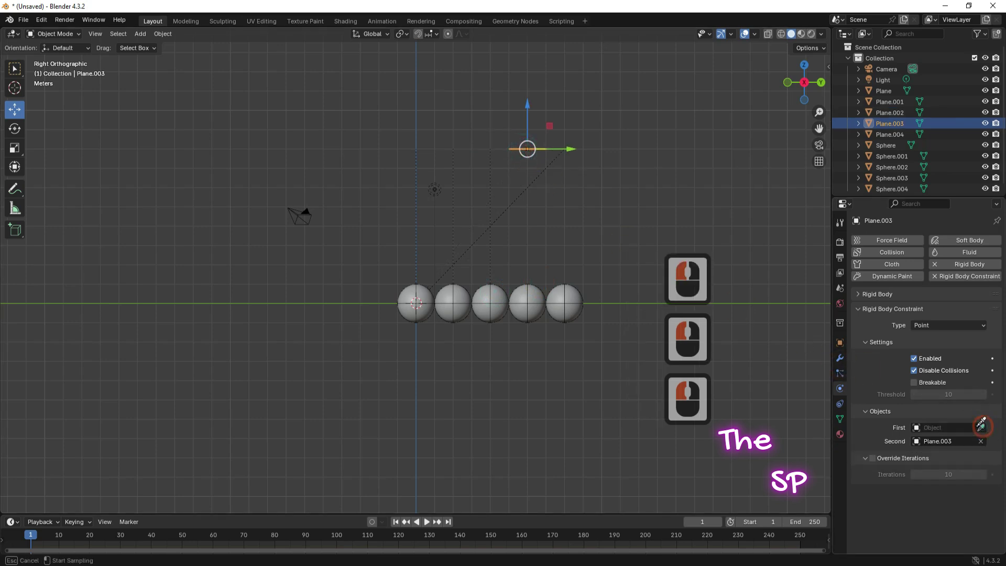
click(528, 289)
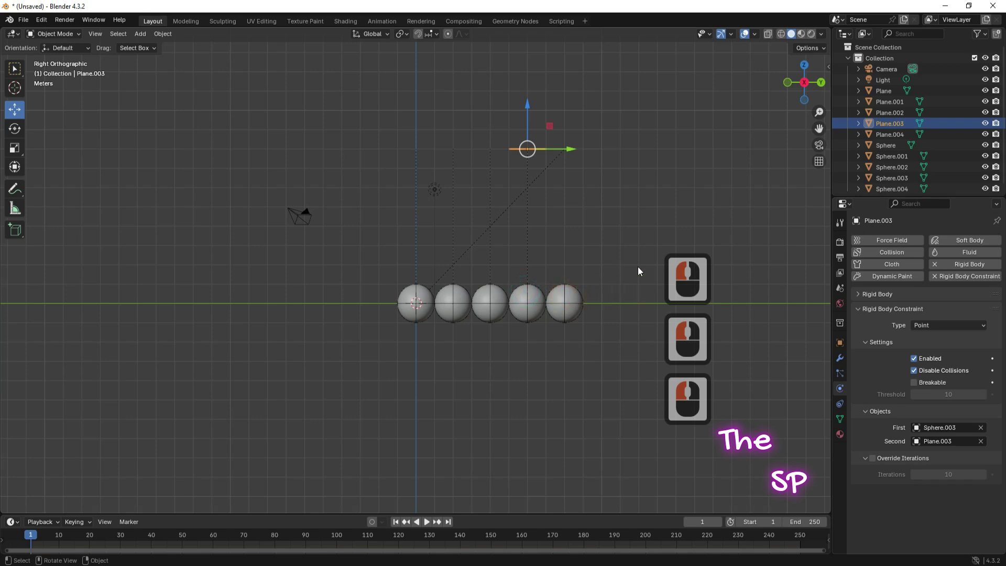
- Replace the first constraint object of Plane.004 with the last sphere in the row, directly below it
click(560, 149)
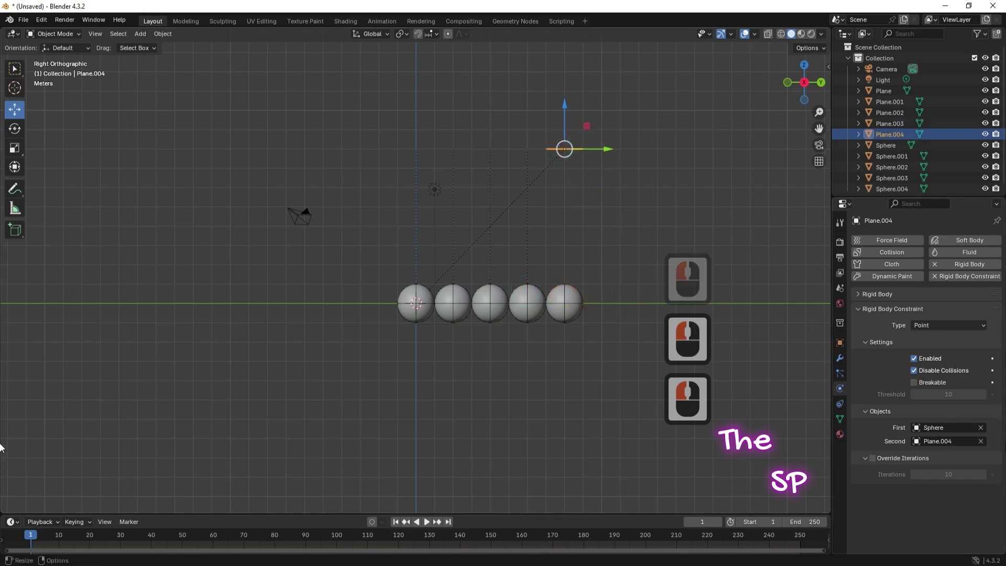
click(981, 428)
click(981, 428)
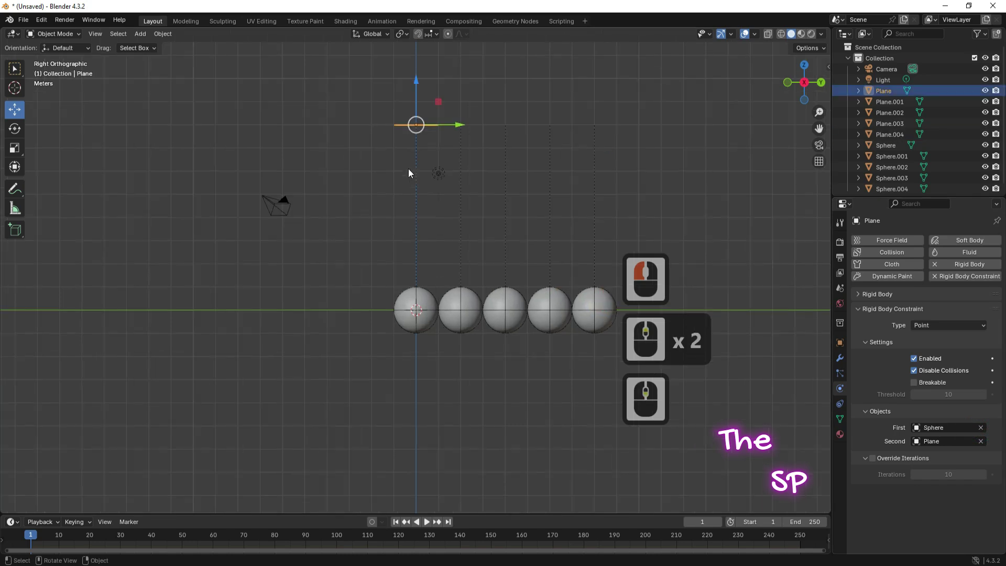
- Snap the 3D cursor to the selected first plane and set the transform pivot point to 3D Cursor
click(164, 35)
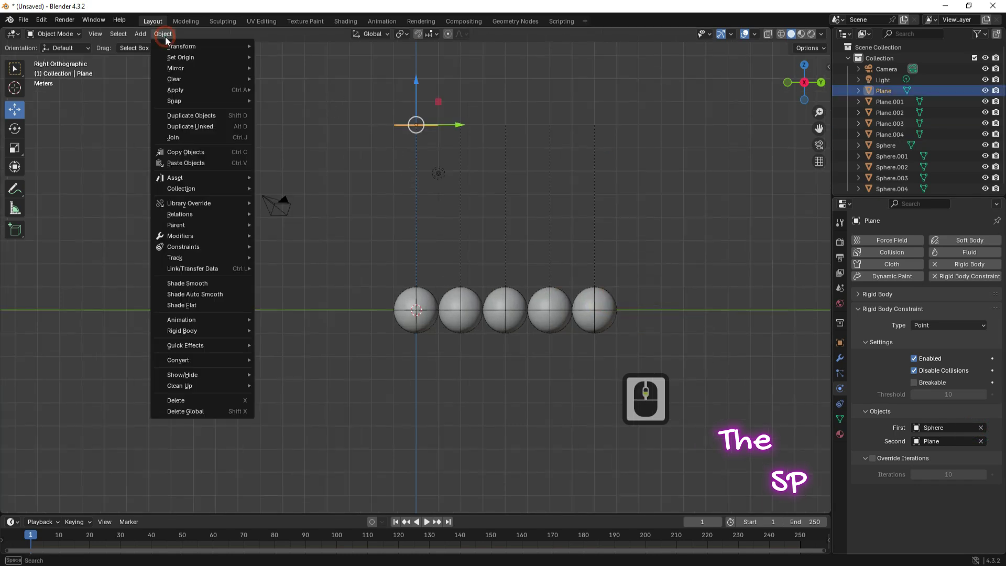
mouse_move(178, 97)
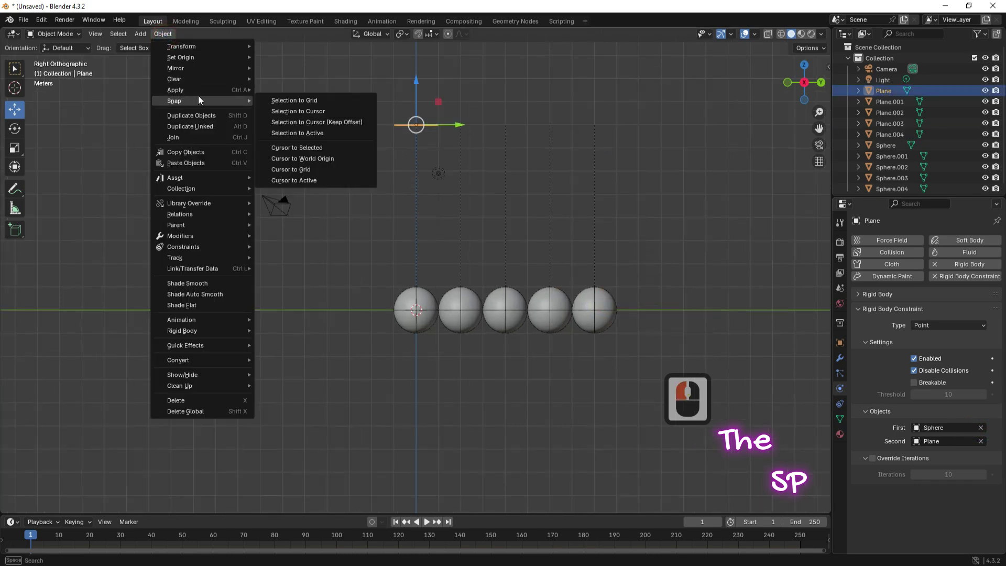
click(298, 147)
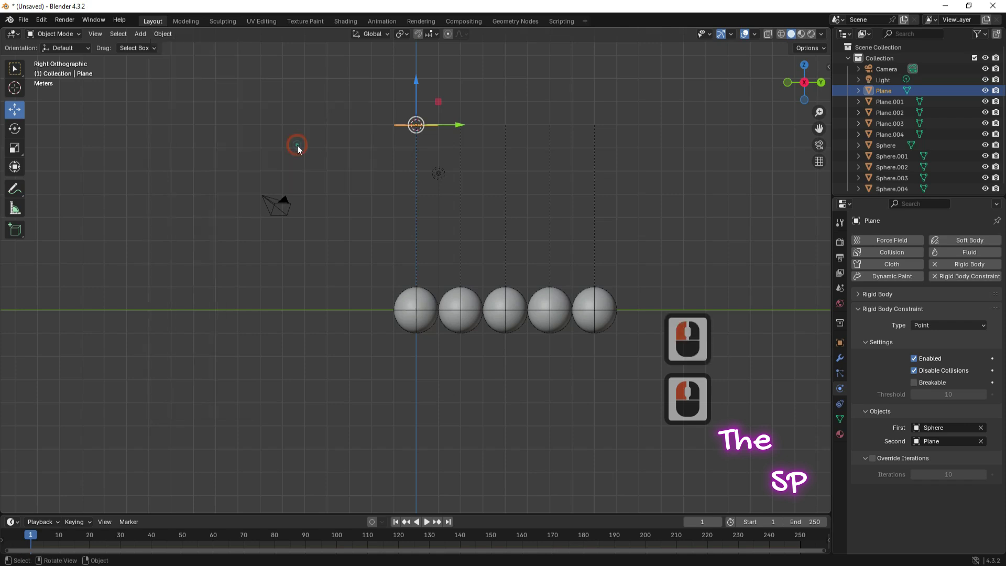
click(407, 36)
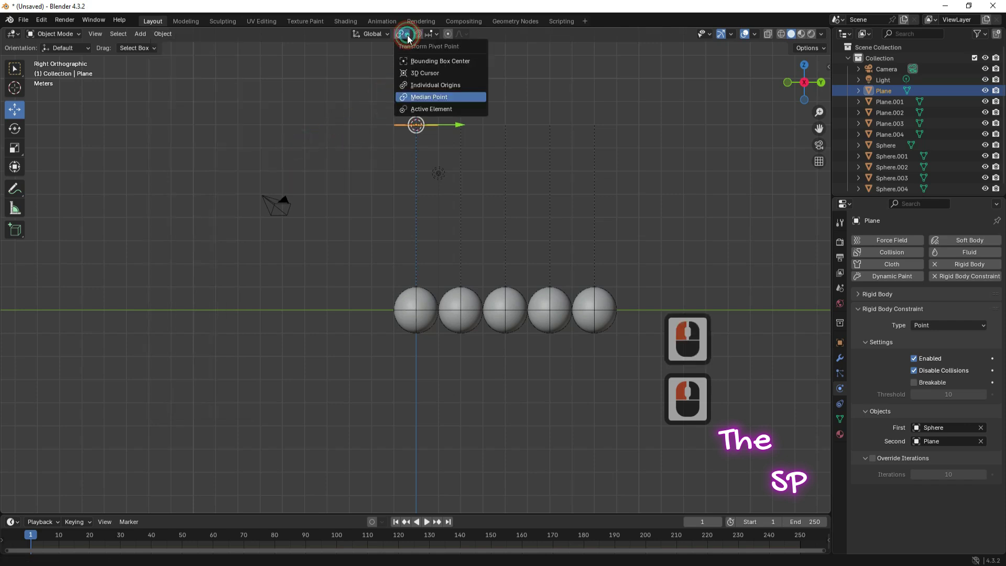
click(401, 74)
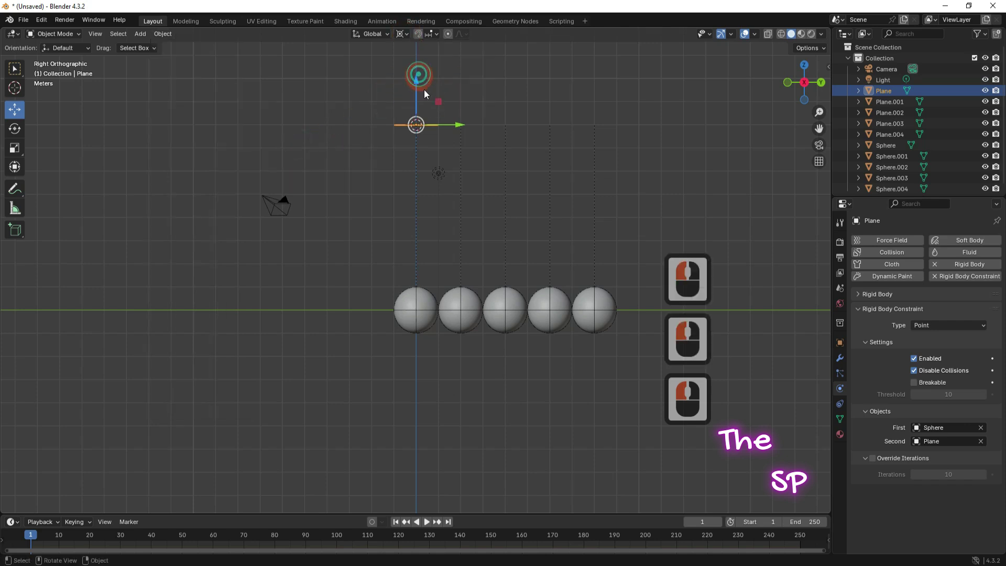
- Rotate the first sphere outward about the 3D cursor and play the simulation to test the swing
click(411, 309)
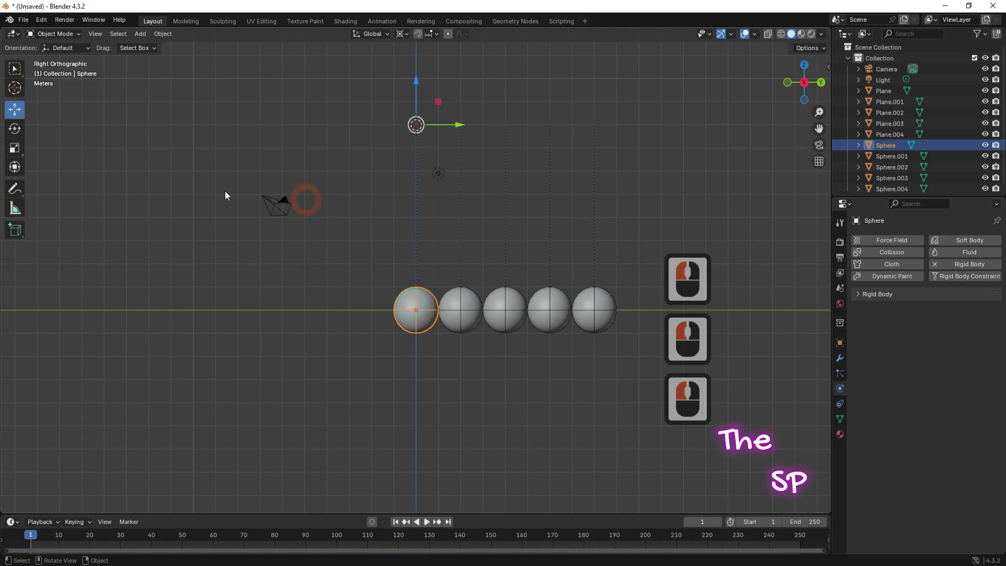
click(15, 129)
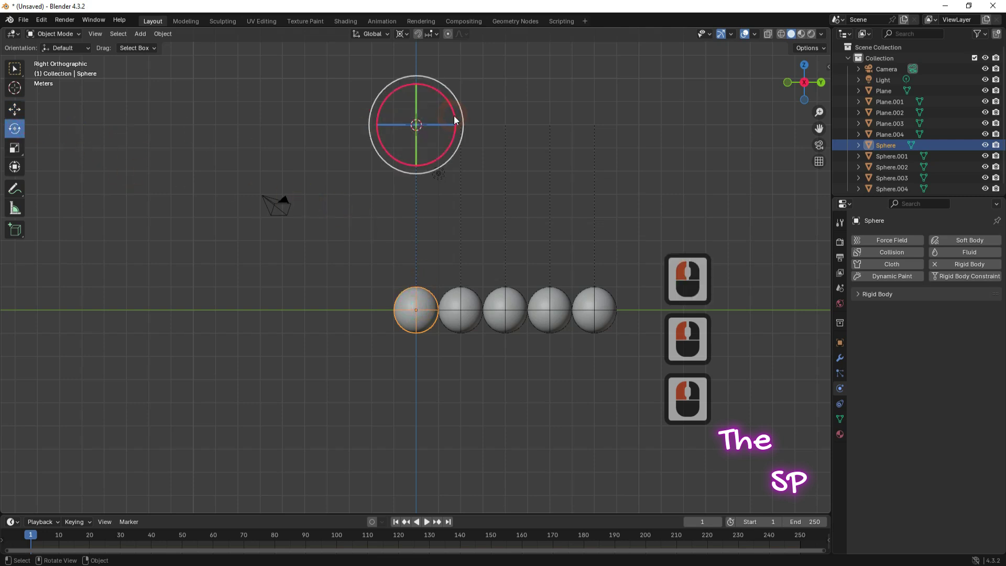
drag(459, 114, 464, 126)
click(430, 524)
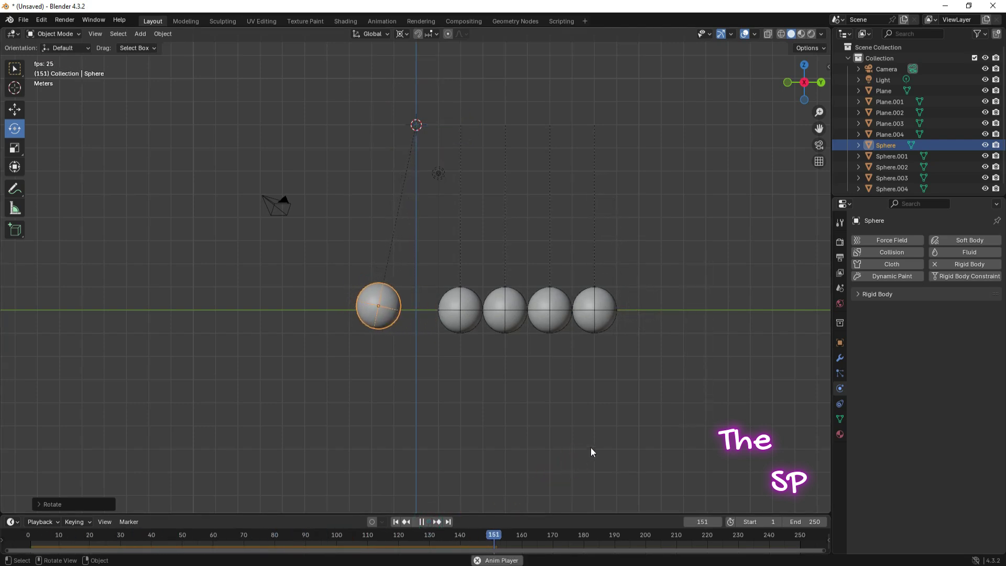
key(Escape)
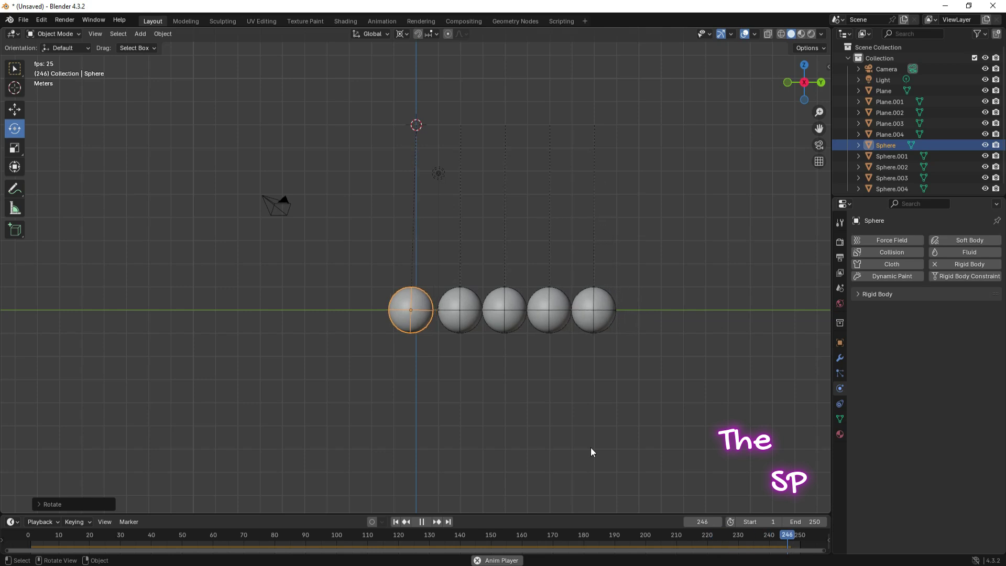
- Add a new mesh plane at the 3D cursor and set its X rotation to 90°
drag(802, 84, 737, 90)
click(164, 112)
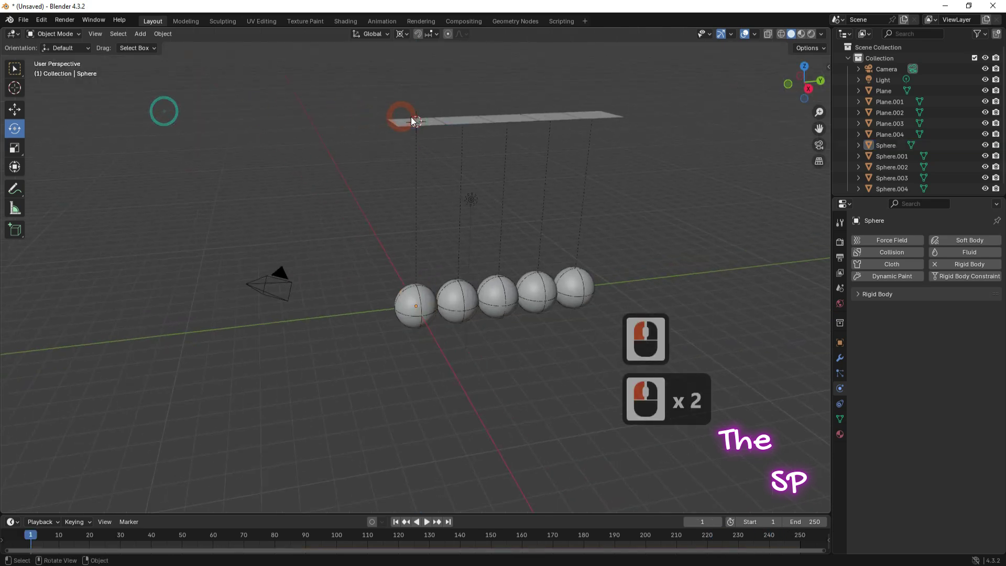
click(141, 34)
mouse_move(147, 54)
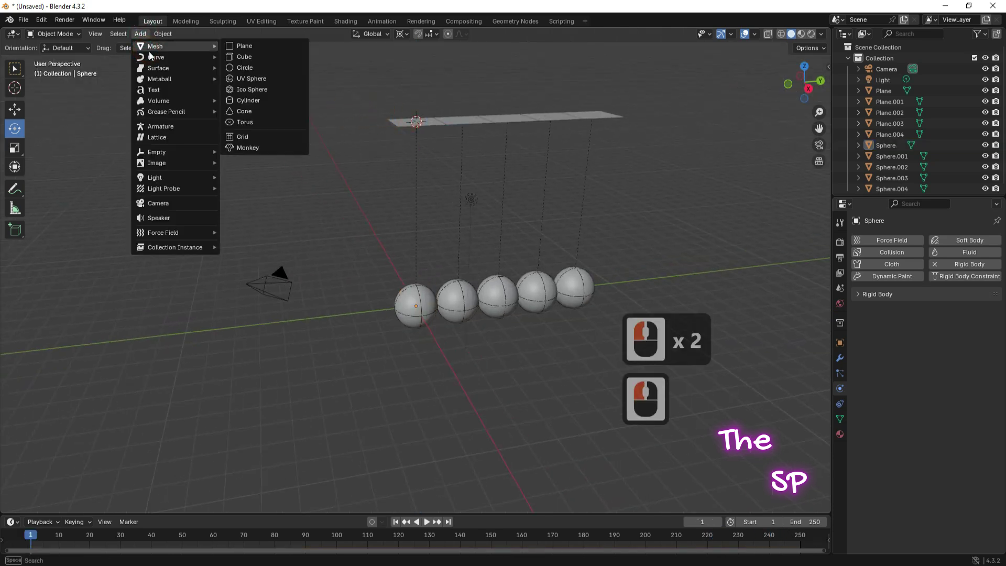
click(244, 47)
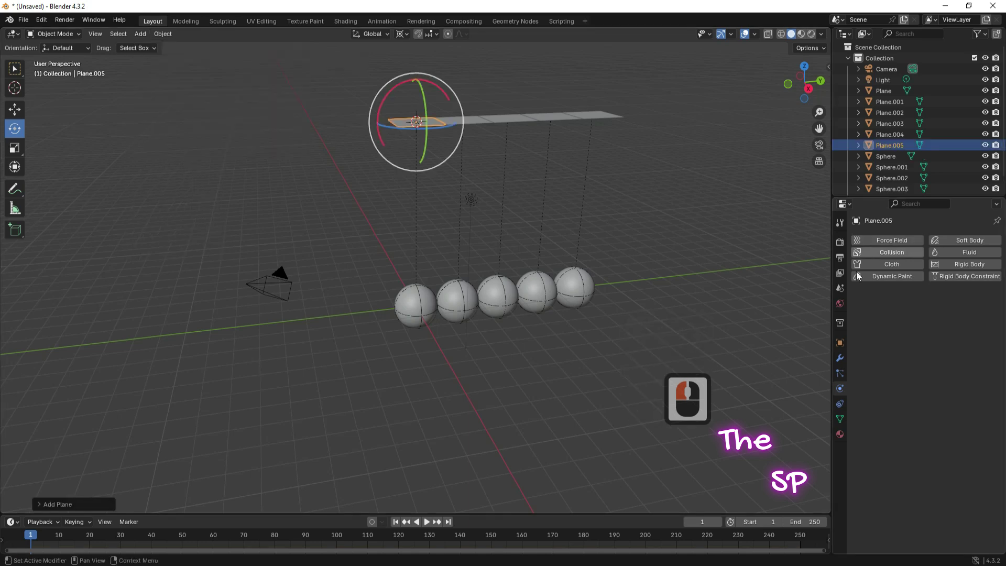
click(840, 342)
double_click(944, 310)
text(90)
key(Return)
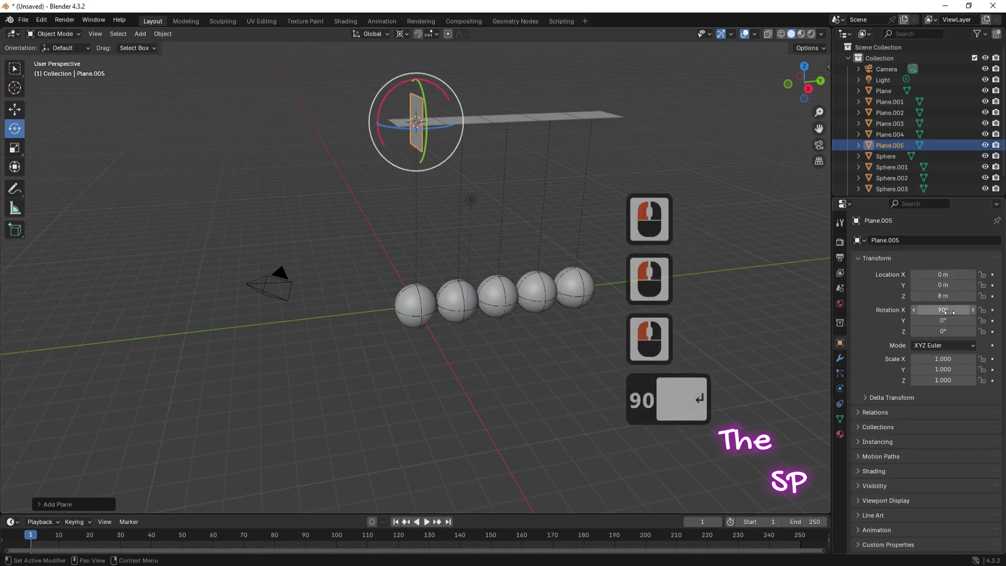
- In front view, lower the new plane along Z to about 1.79 m, overlapping the sphere's top, and switch to wireframe display
click(787, 84)
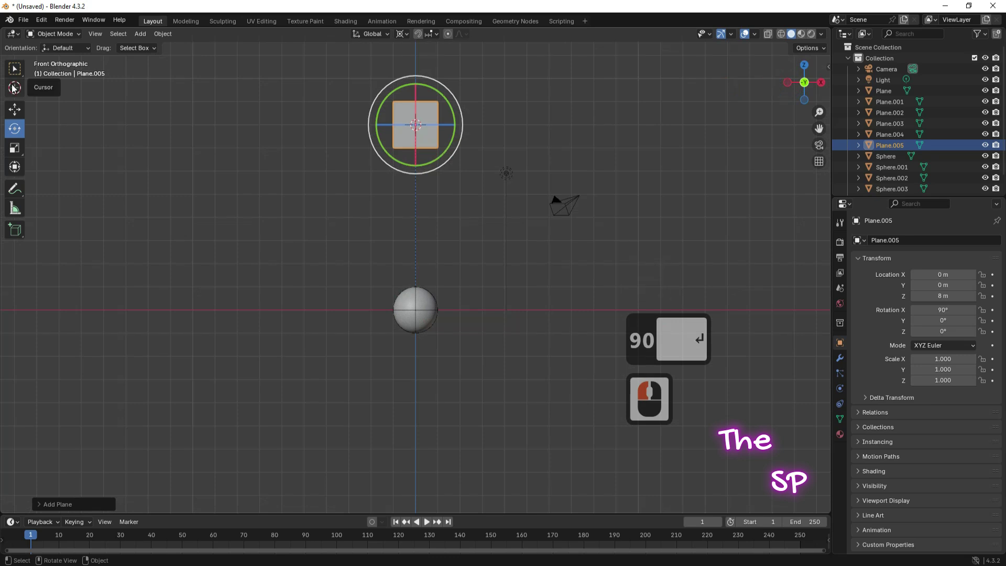
click(14, 109)
drag(416, 208, 416, 235)
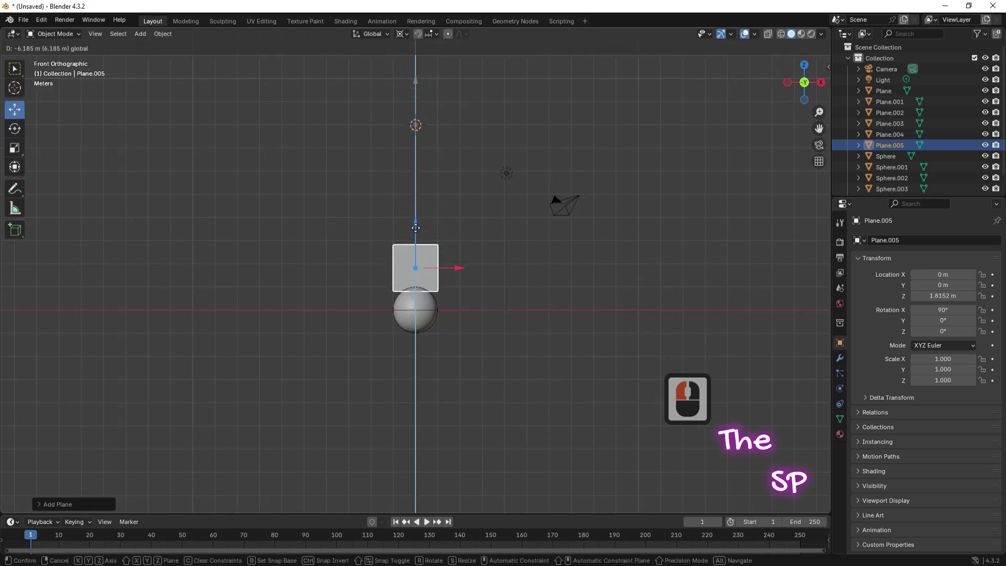
click(394, 262)
key(shift+z)
scroll(446, 227, up, 6)
scroll(446, 227, down, 4)
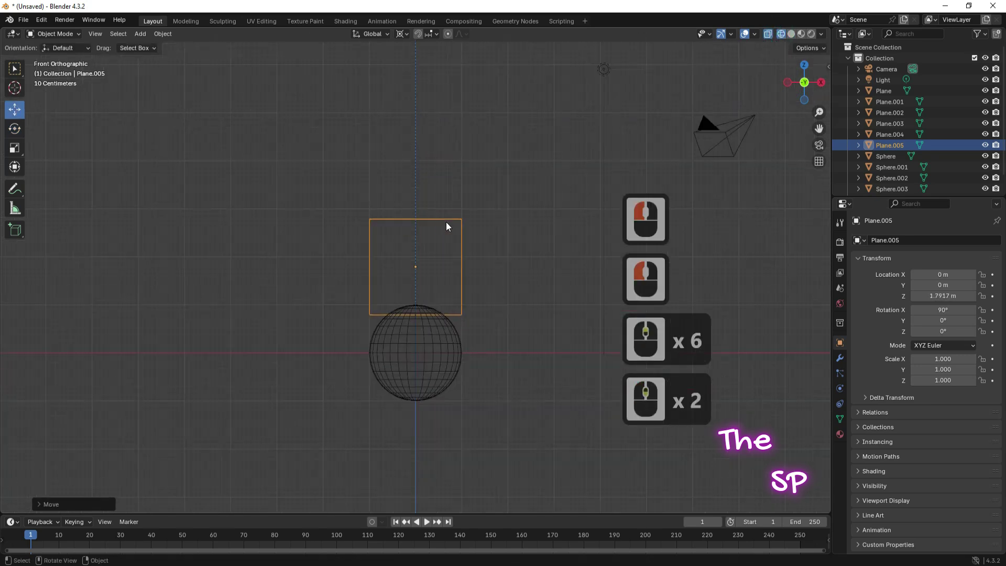
- In Edit Mode, delete the upper and lower edges of the new plane, keeping its two vertical edges
click(59, 35)
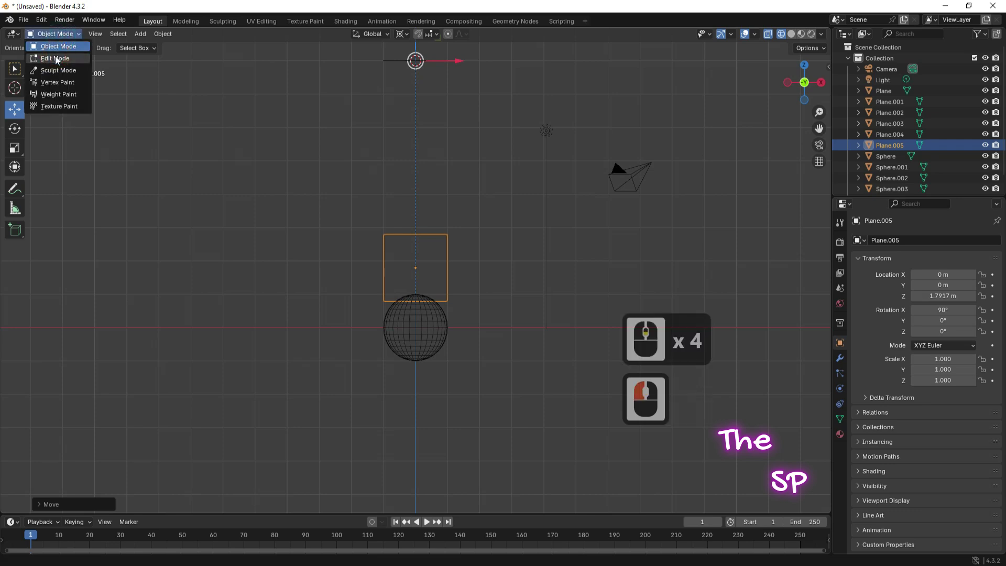
click(56, 58)
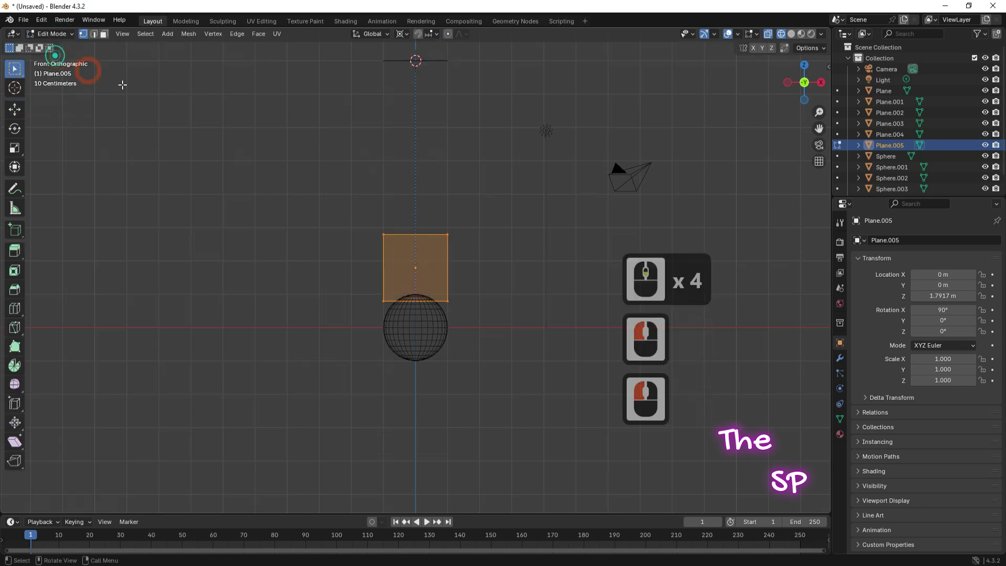
click(94, 34)
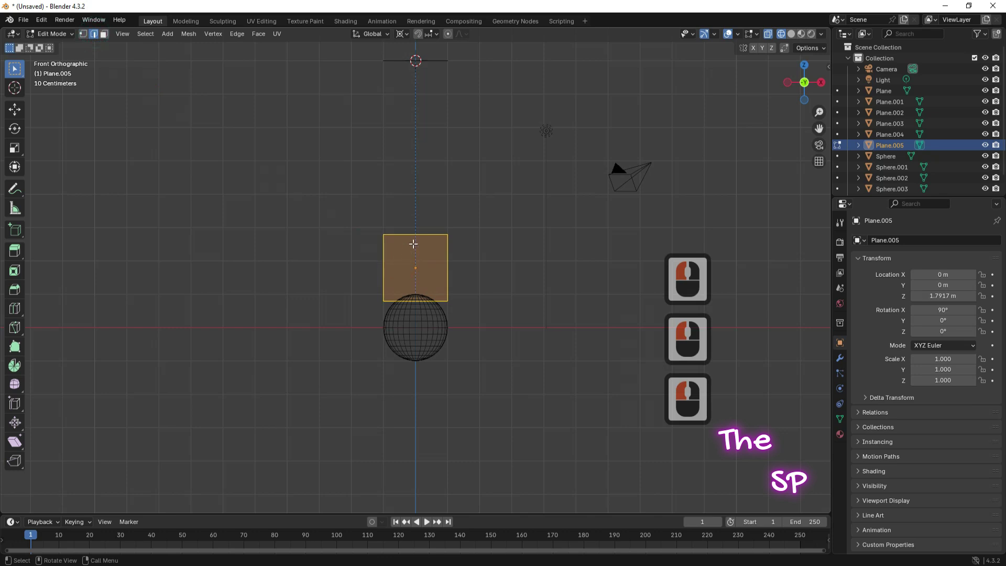
click(418, 234)
key(Delete)
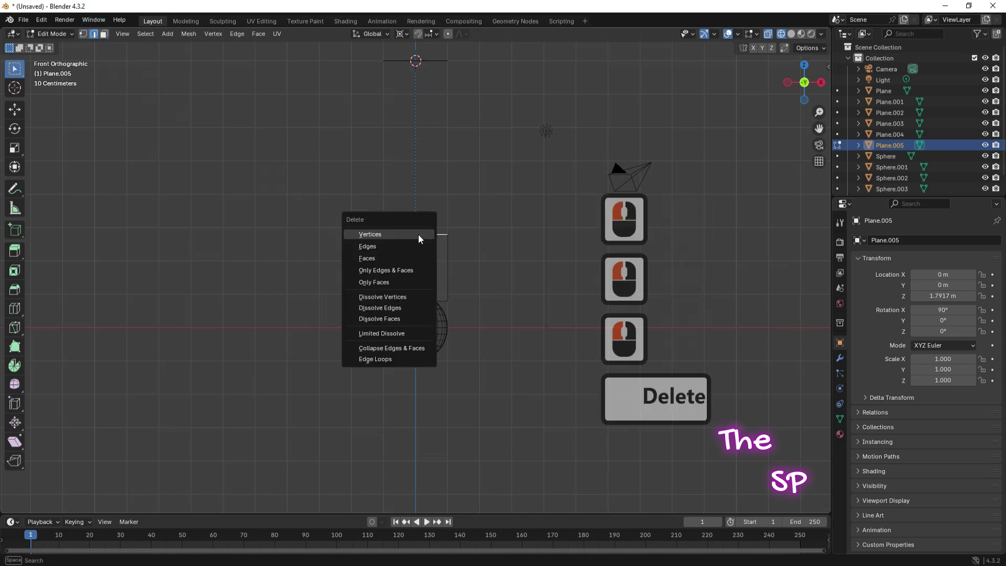
click(370, 245)
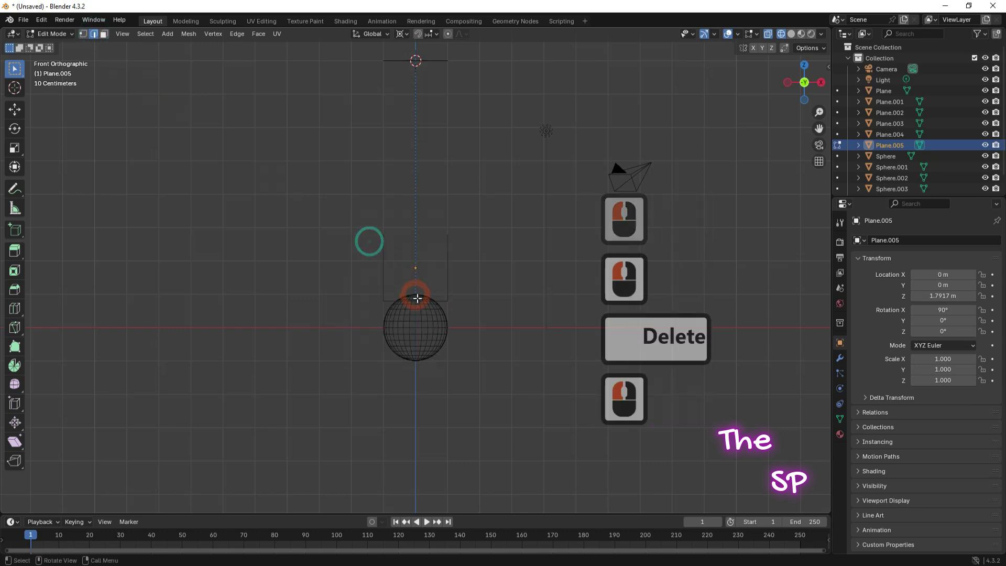
click(423, 301)
key(Delete)
click(403, 296)
- Select the two lower vertices and scale them together along X so they meet the sphere's top
click(82, 34)
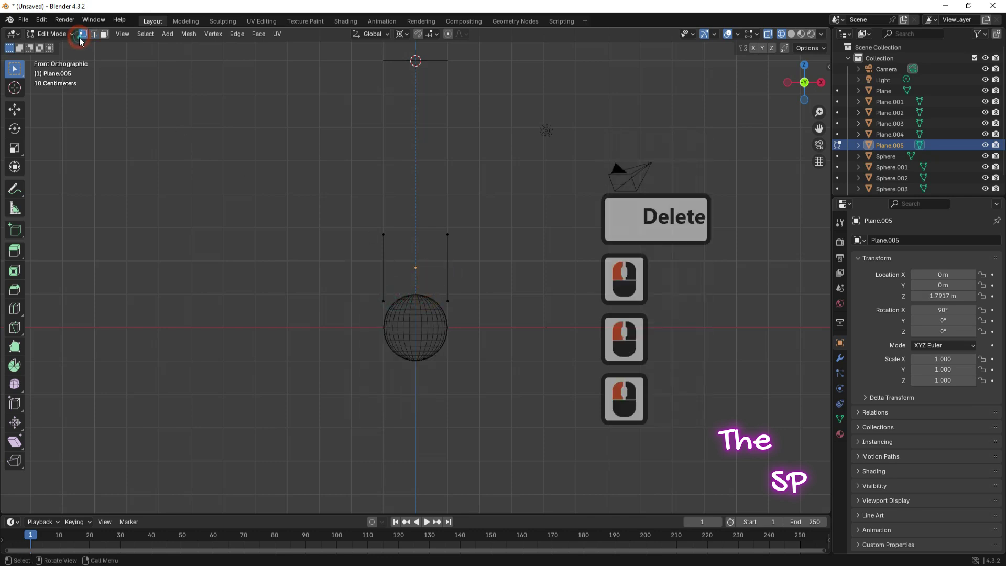
click(410, 316)
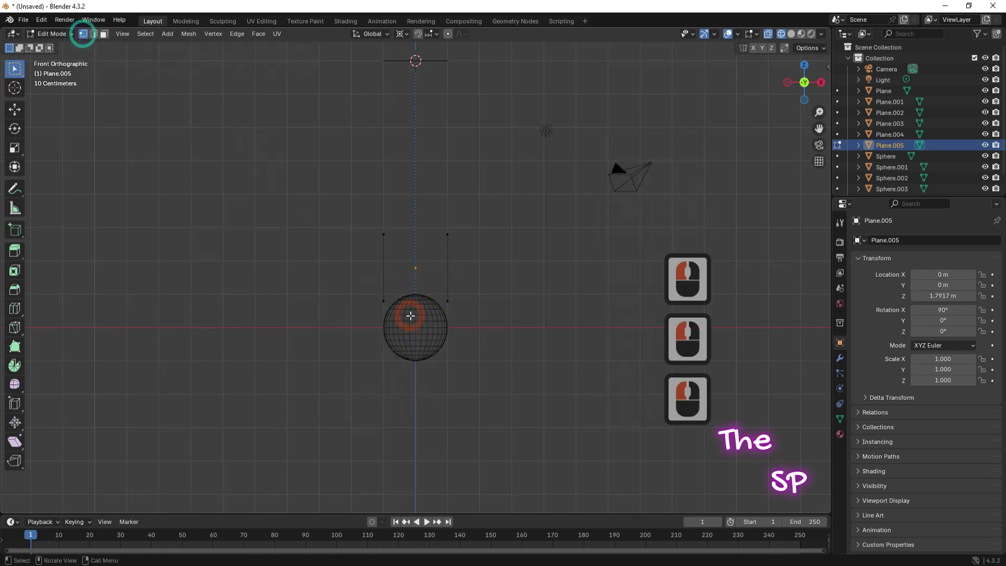
drag(361, 282, 457, 303)
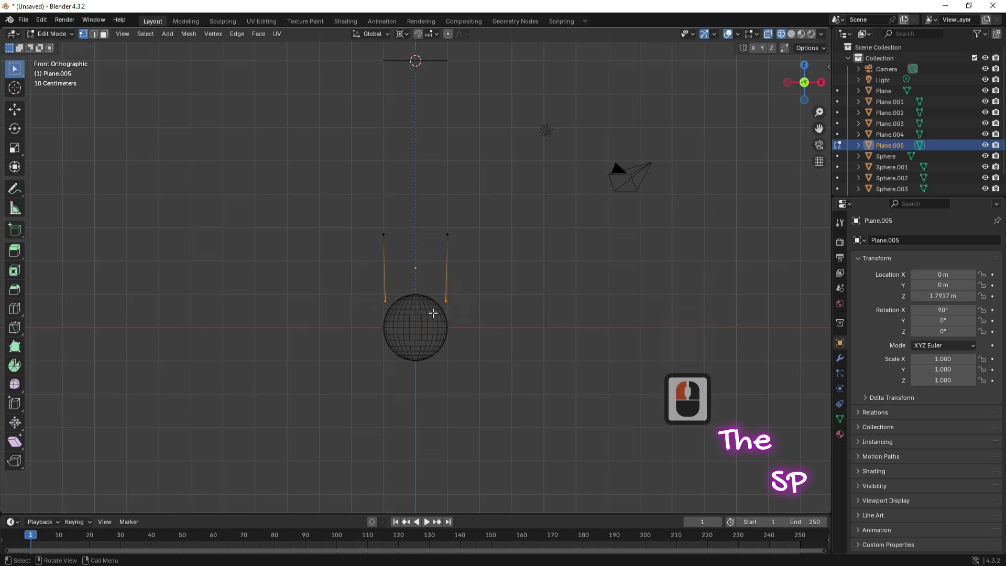
click(14, 148)
drag(458, 60, 430, 61)
- Spread the two upper vertices apart along X and raise them to the height of the constraint planes, forming a V
drag(362, 216, 454, 238)
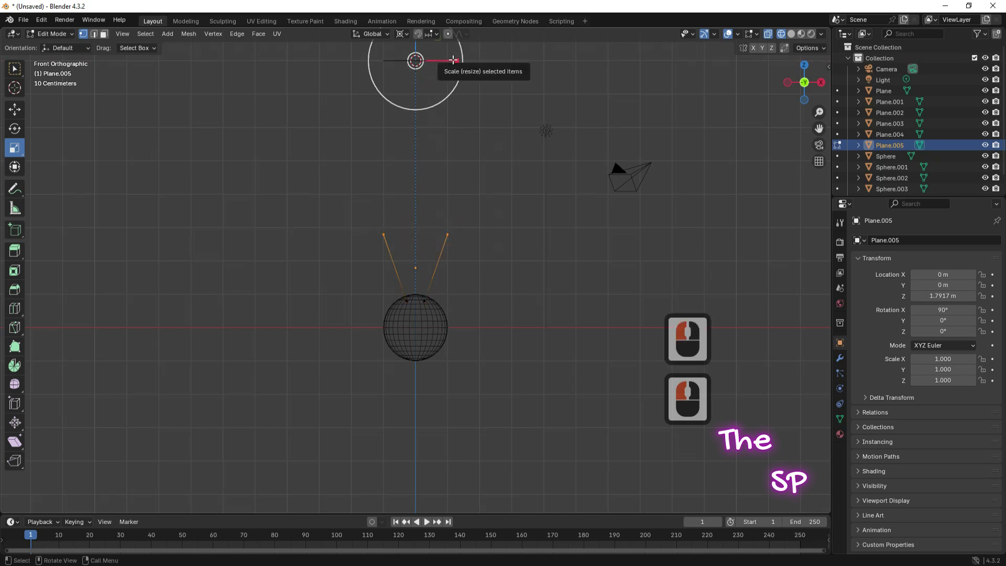
drag(458, 60, 477, 62)
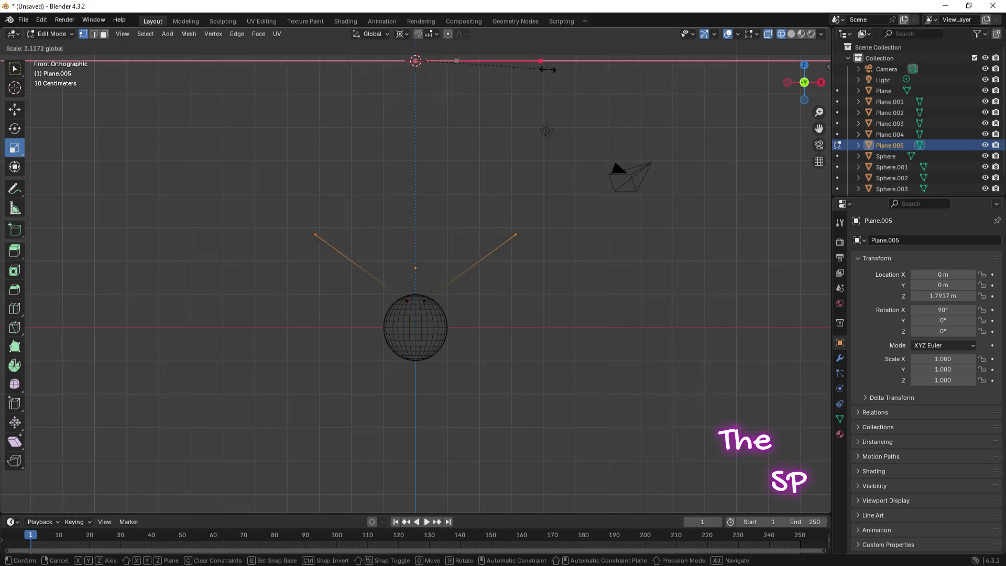
drag(584, 71, 584, 71)
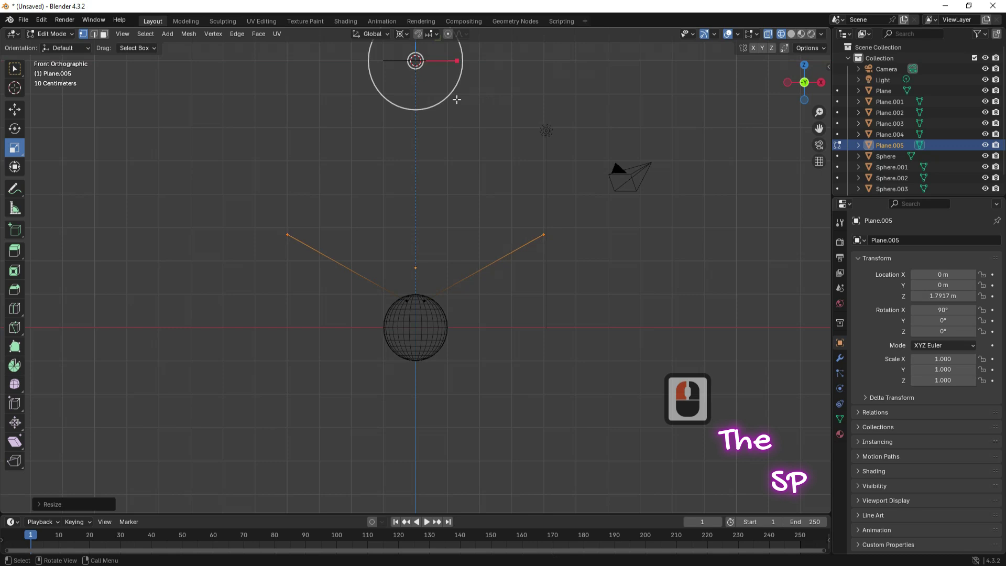
click(20, 112)
scroll(459, 199, down, 2)
drag(416, 82, 429, 439)
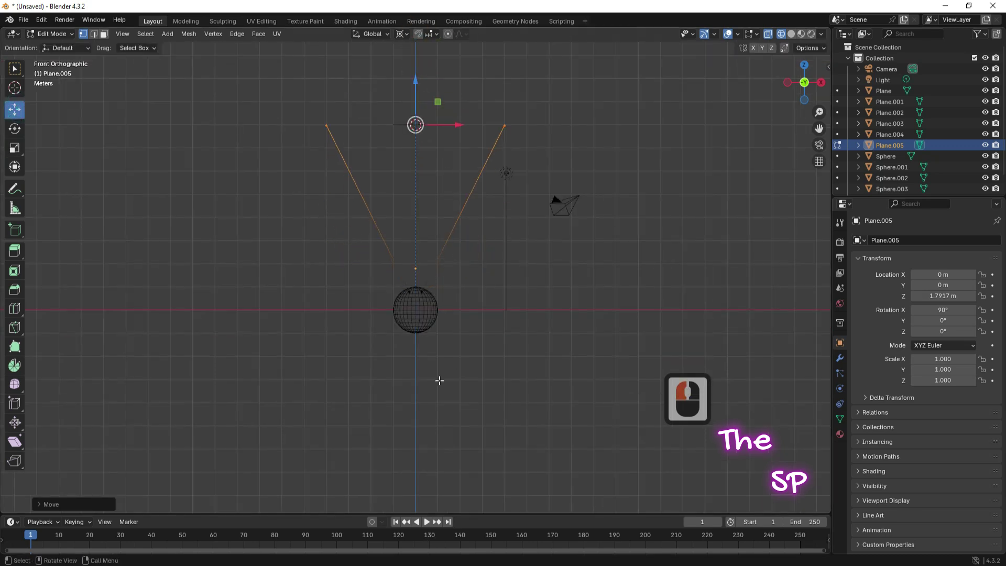
- Return to Object Mode and convert the V-shaped string mesh to a curve
click(55, 35)
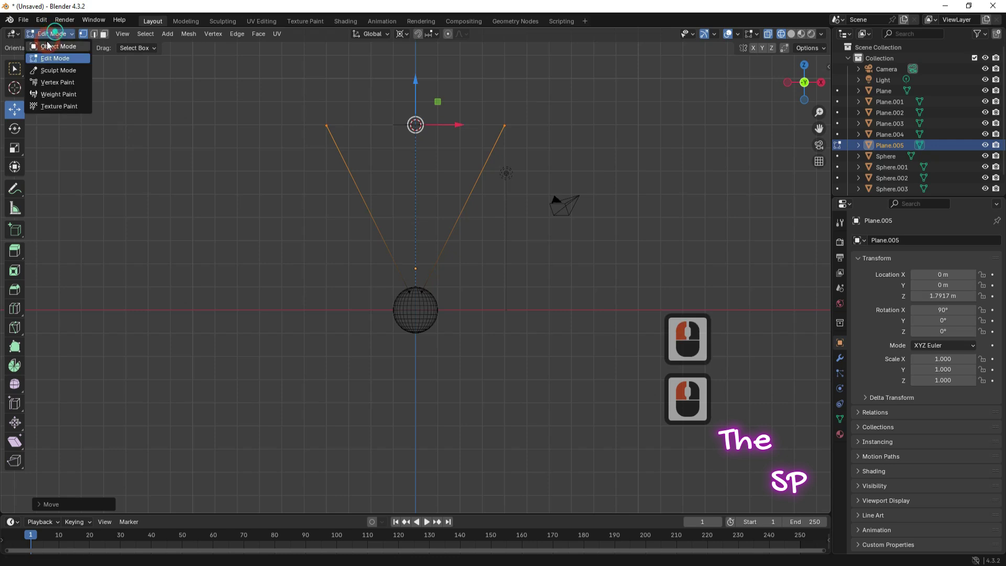
click(50, 47)
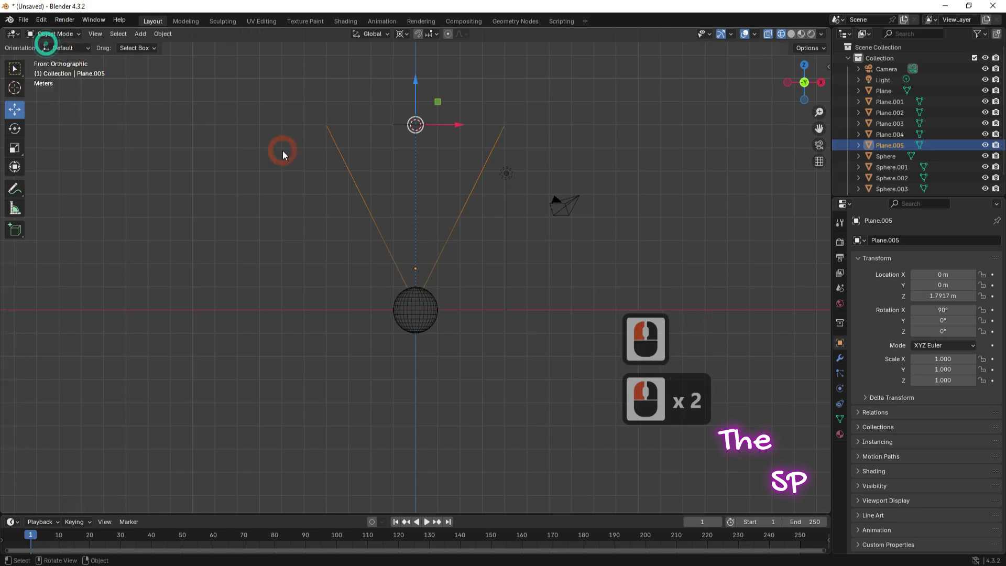
click(162, 33)
mouse_move(180, 360)
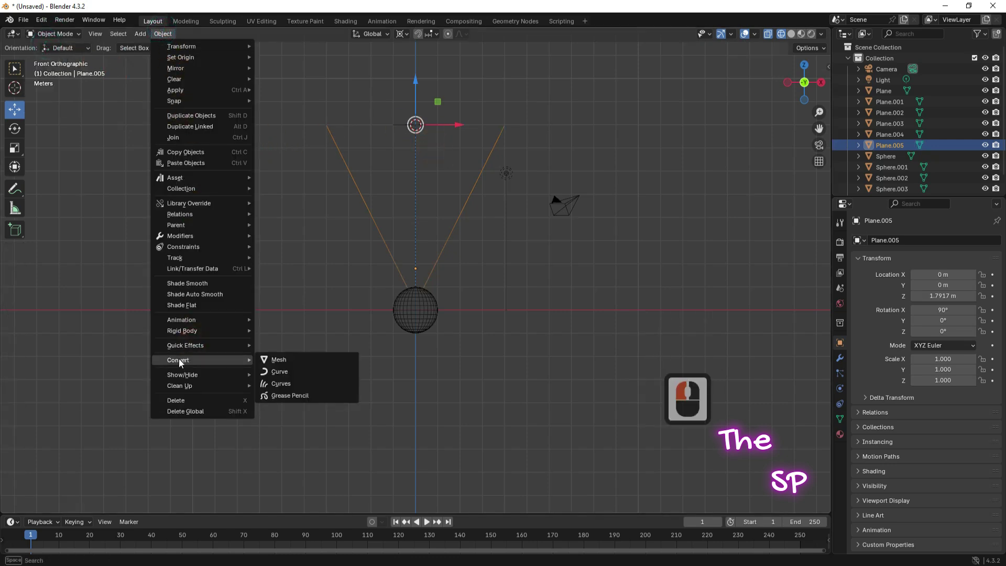
click(273, 368)
click(532, 345)
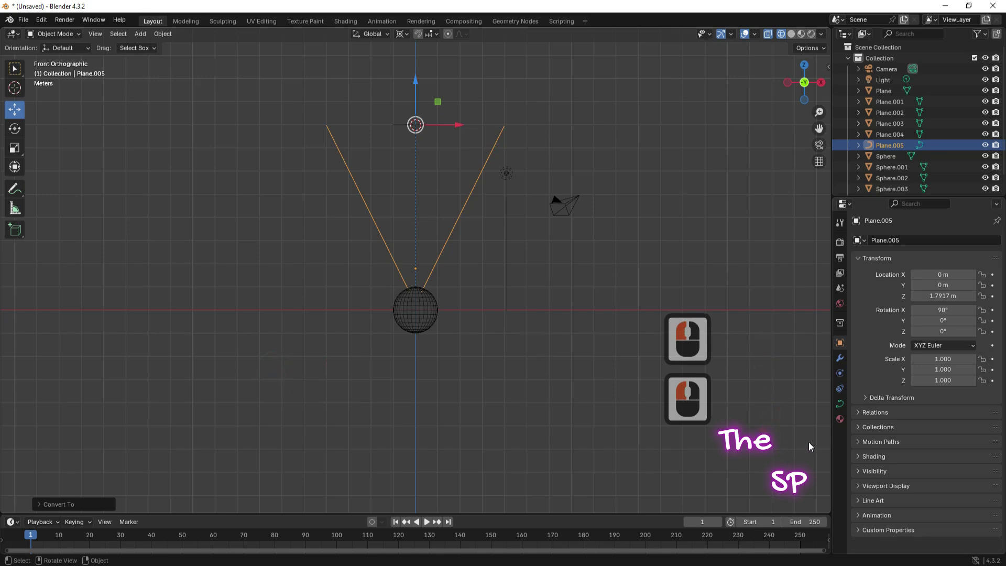
- Give the V-shaped curve thickness by setting its round bevel depth to 0.04 m
click(839, 404)
click(883, 419)
scroll(897, 436, down, 6)
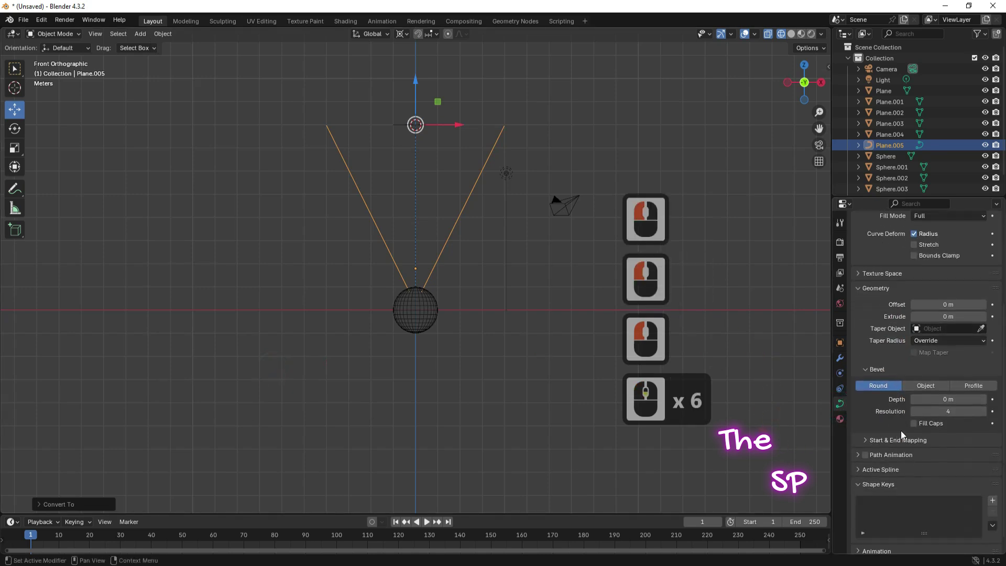
click(984, 400)
click(983, 400)
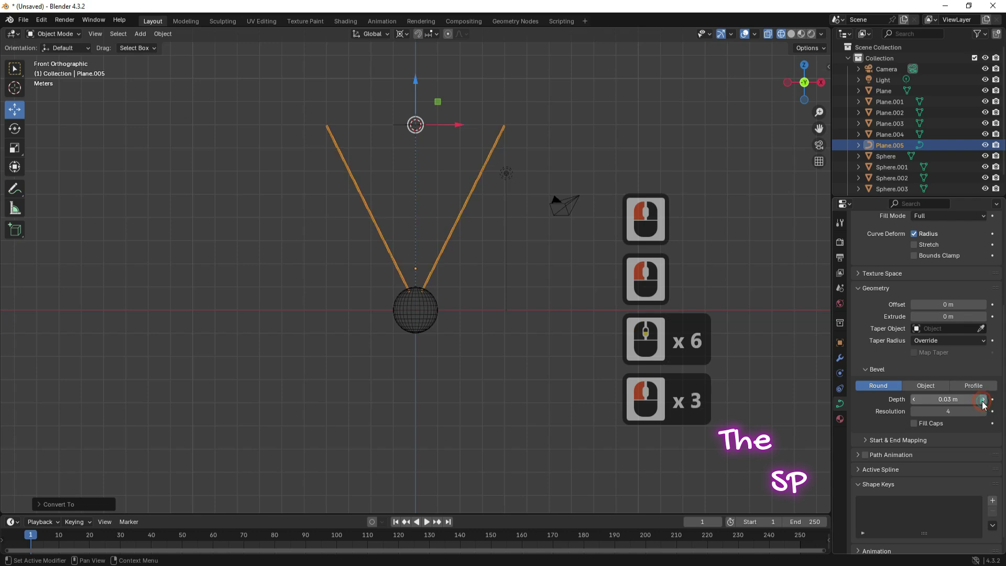
click(983, 400)
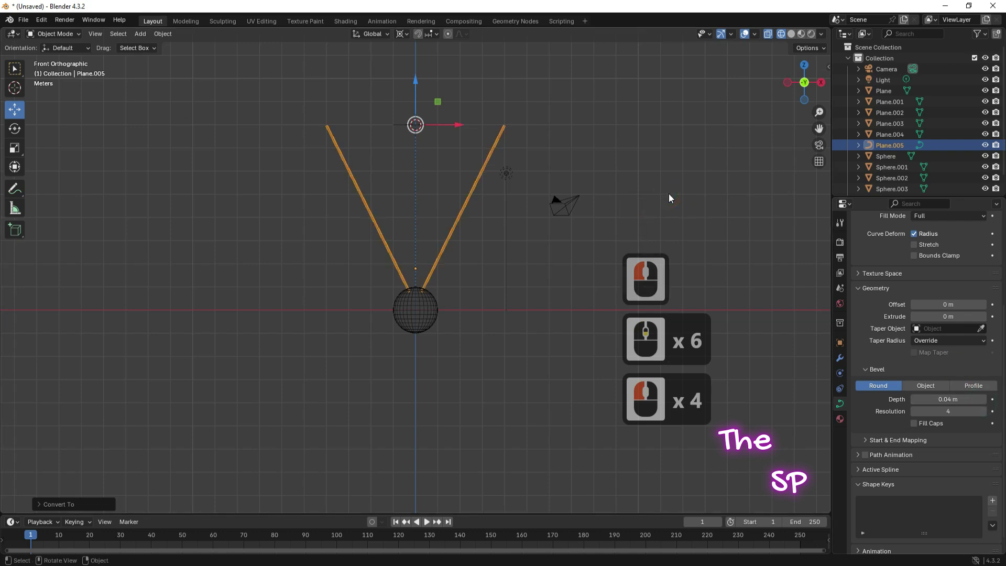
- Convert the bevelled V-shaped string curve back to a mesh, working from the right view
click(822, 83)
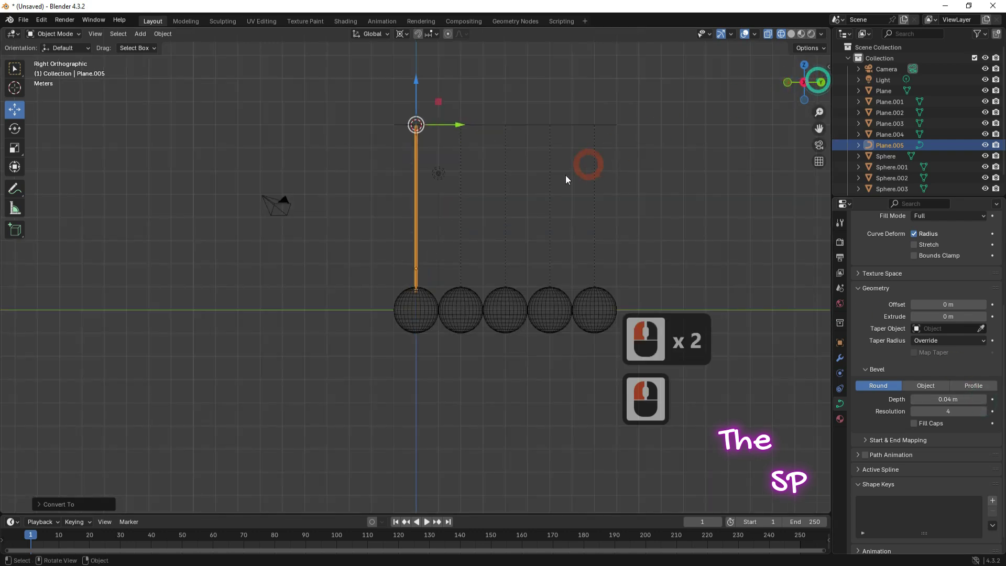
click(163, 34)
mouse_move(204, 347)
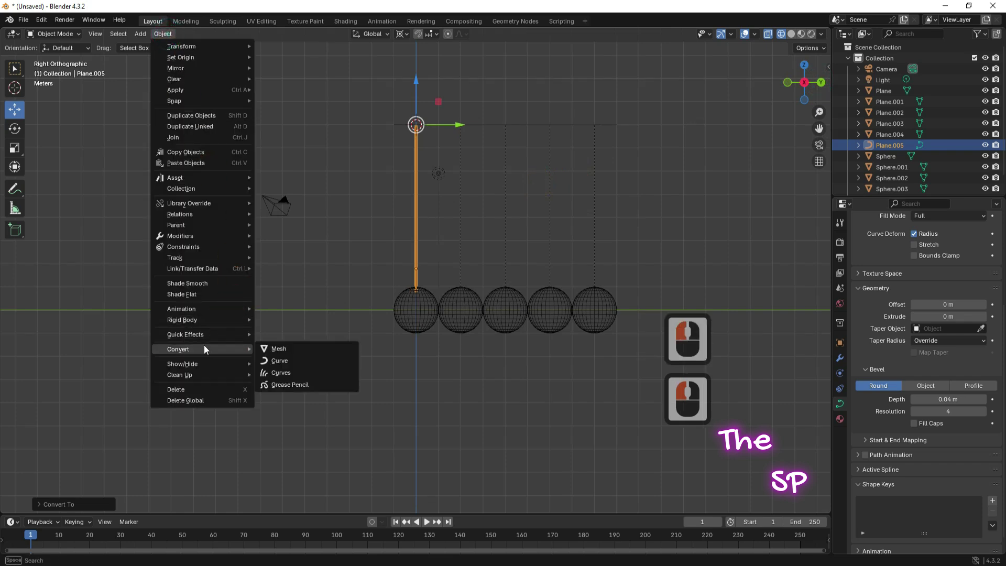
click(284, 346)
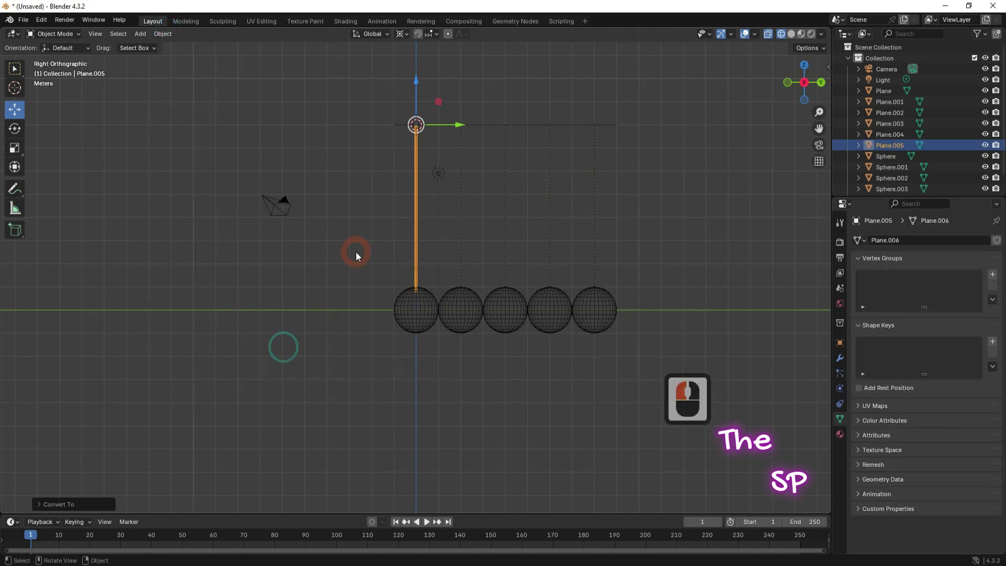
- Duplicate the string mesh twice along Y, placing the copies above the second and third spheres
key(shift+d)
middle_drag(474, 173, 458, 166)
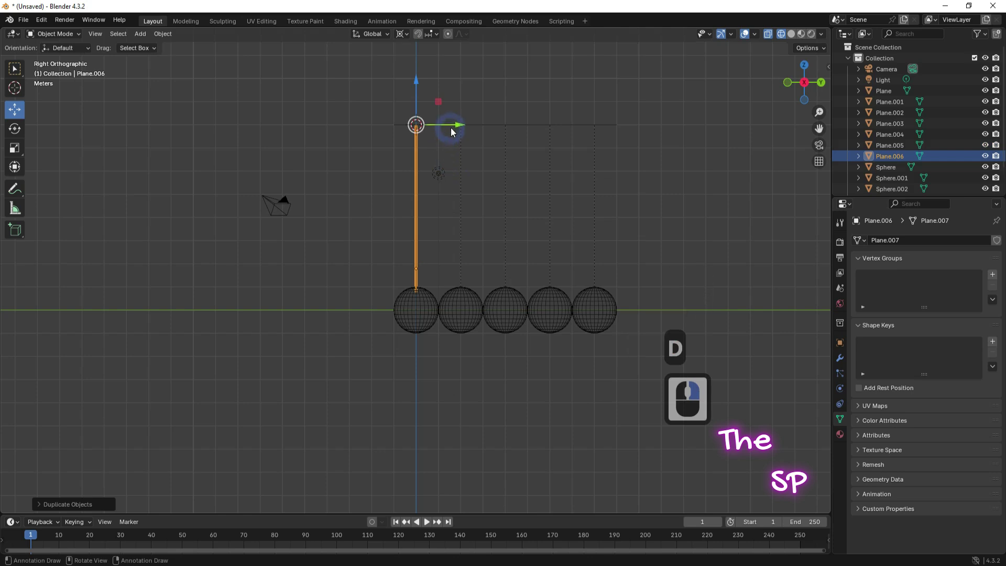
middle_drag(480, 124, 494, 123)
click(501, 126)
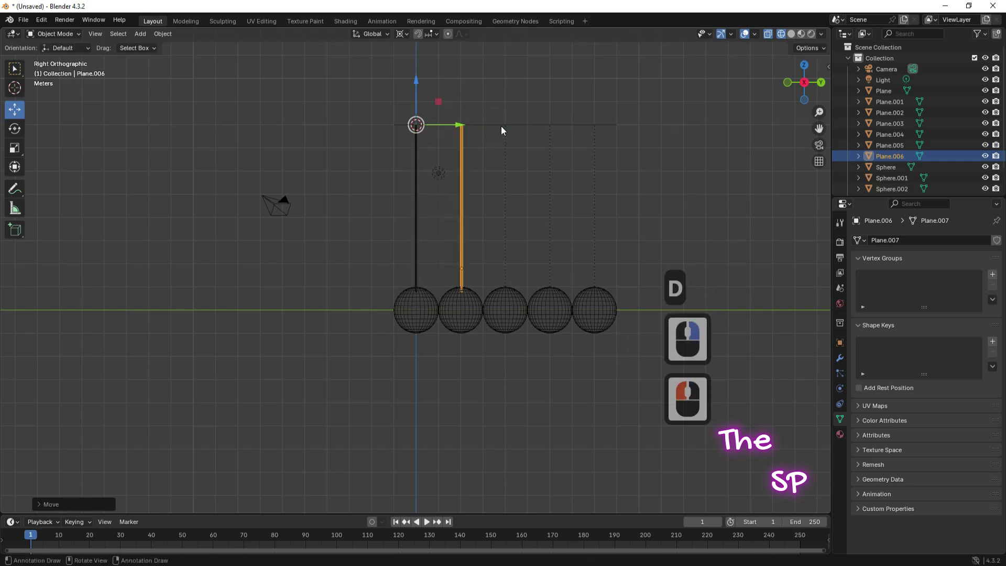
key(shift+d)
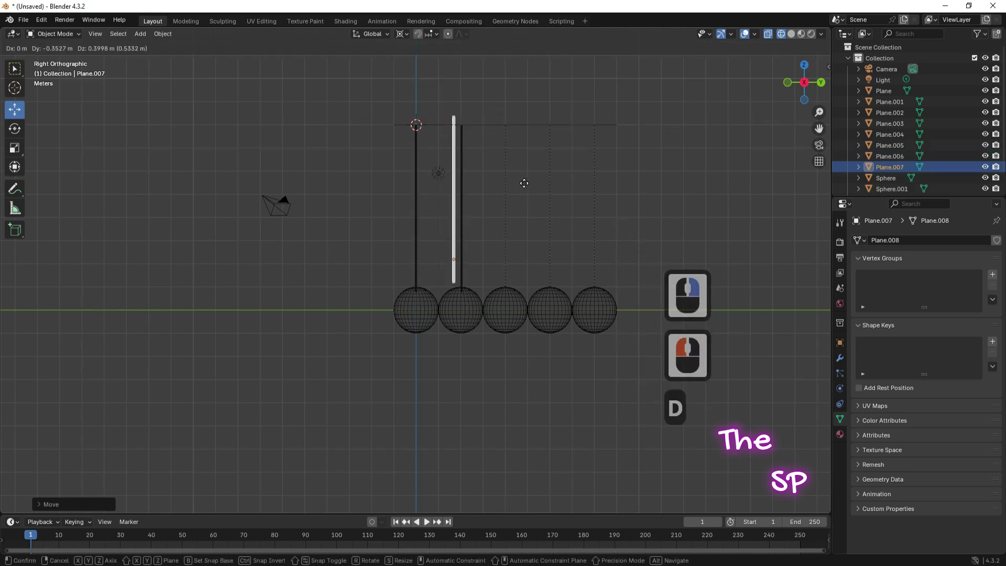
click(483, 128)
drag(459, 125, 505, 125)
- Make two more string copies along Y, placing them above the fourth and fifth spheres
key(shift+d)
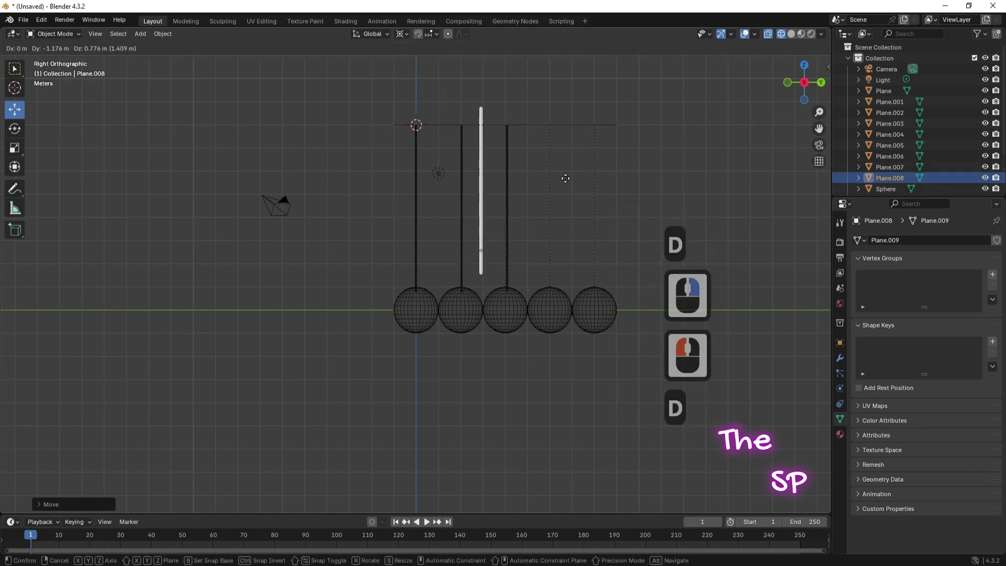
right_click(586, 192)
drag(460, 126, 511, 128)
key(shift+d)
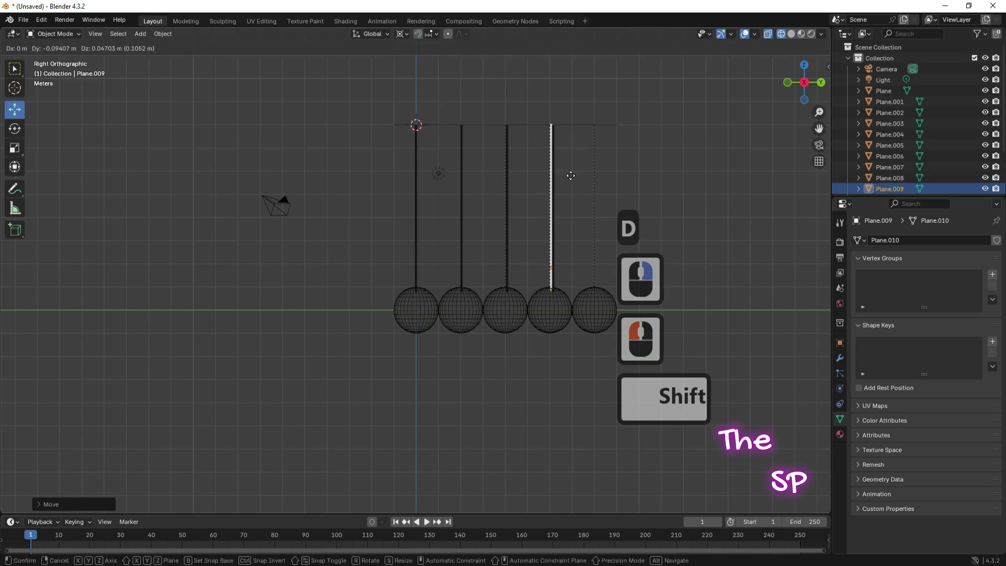
right_click(569, 176)
drag(454, 126, 496, 131)
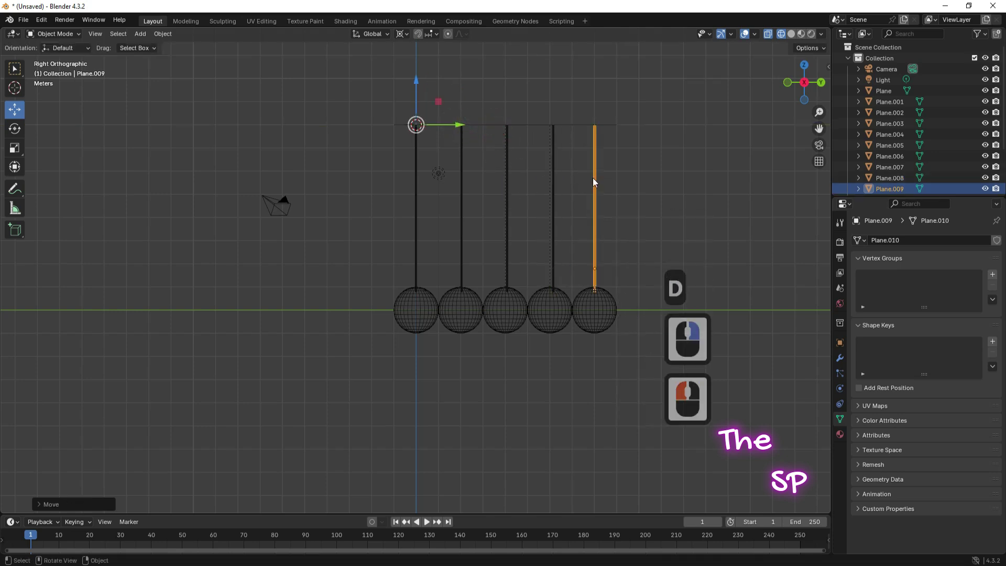
click(622, 187)
- Parent the first string to the first sphere using the Object parent type
click(415, 208)
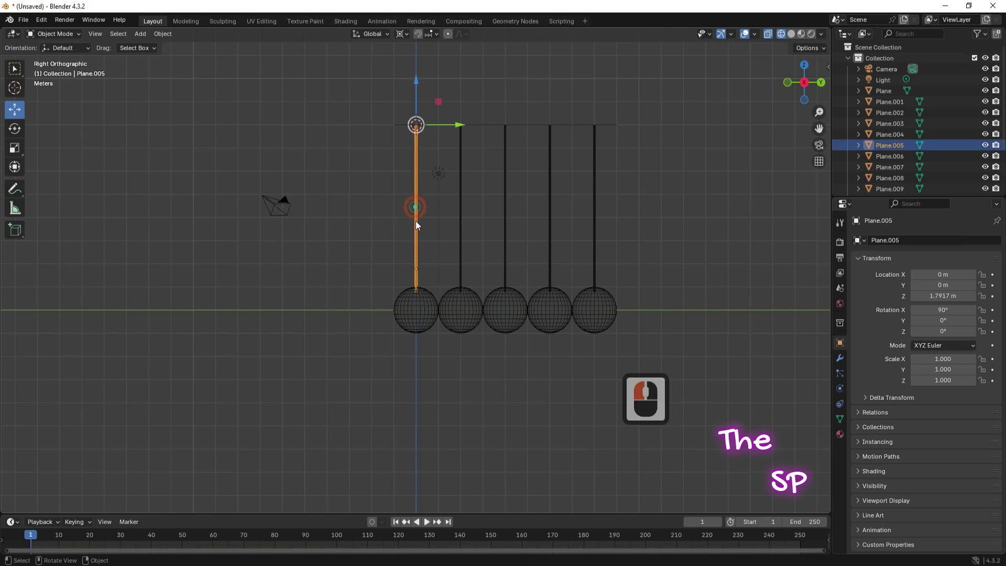
click(416, 247)
shift+click(430, 309)
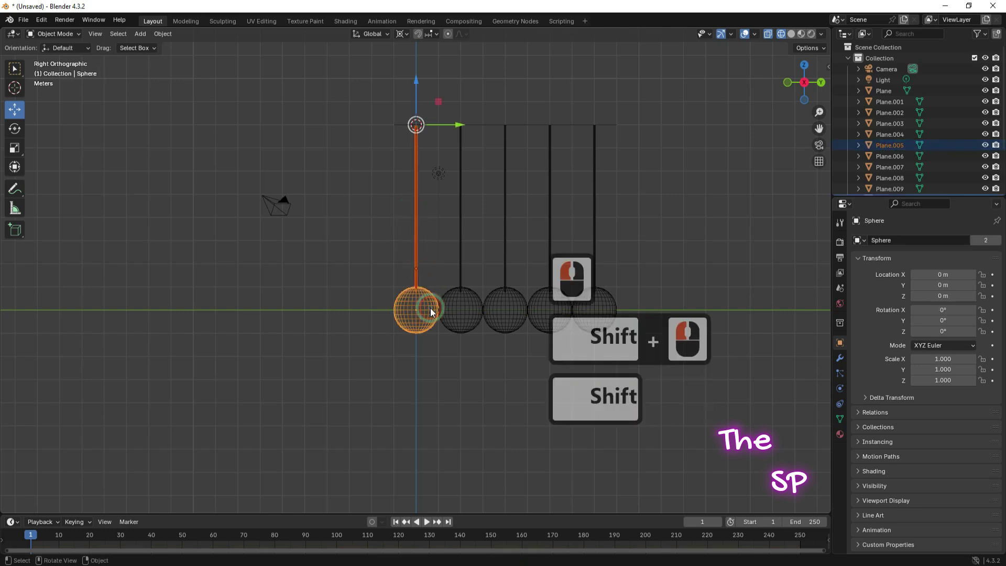
right_click(430, 308)
mouse_move(388, 410)
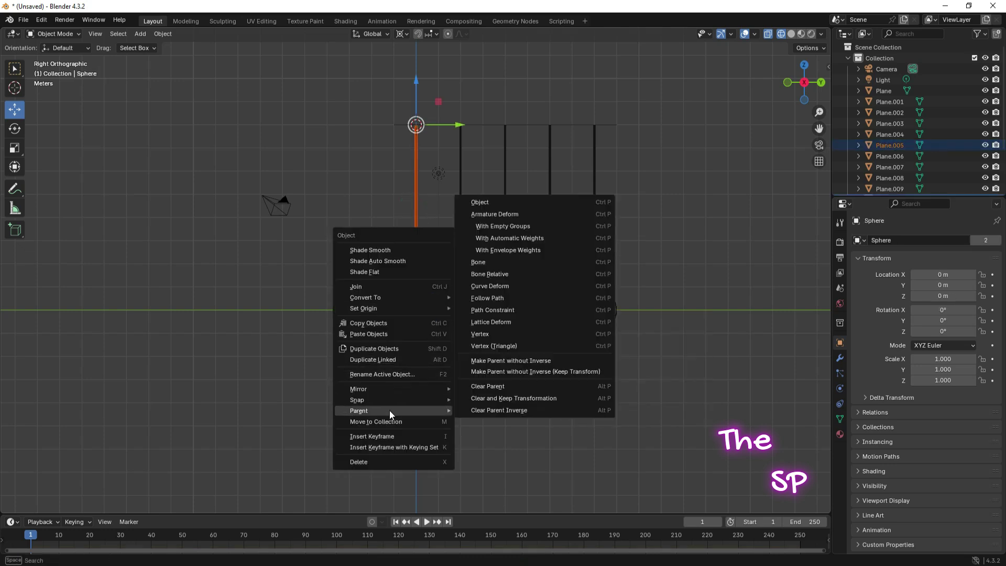
click(501, 203)
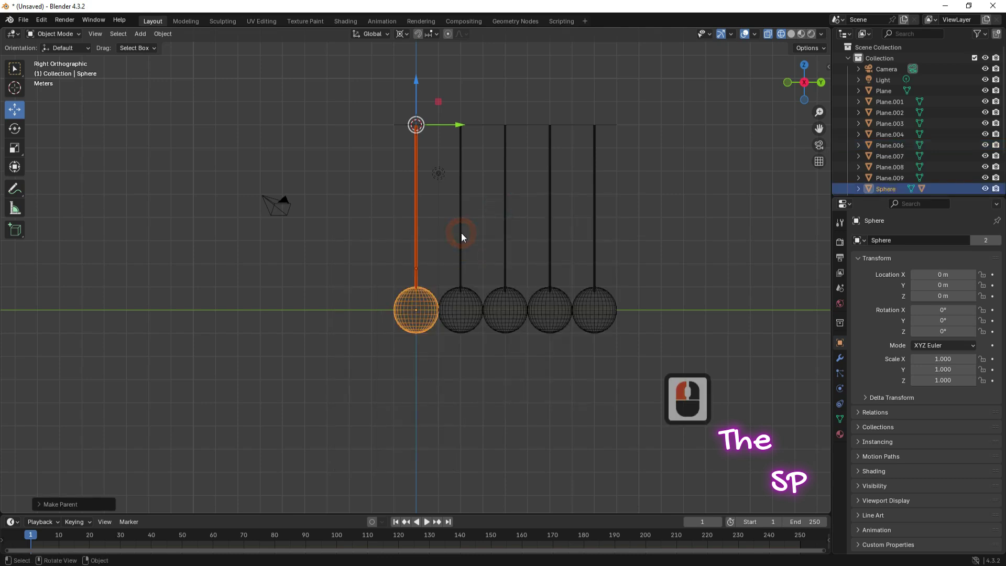
- Parent the second string to the second sphere as an Object parent
click(461, 251)
shift+click(459, 317)
right_click(460, 268)
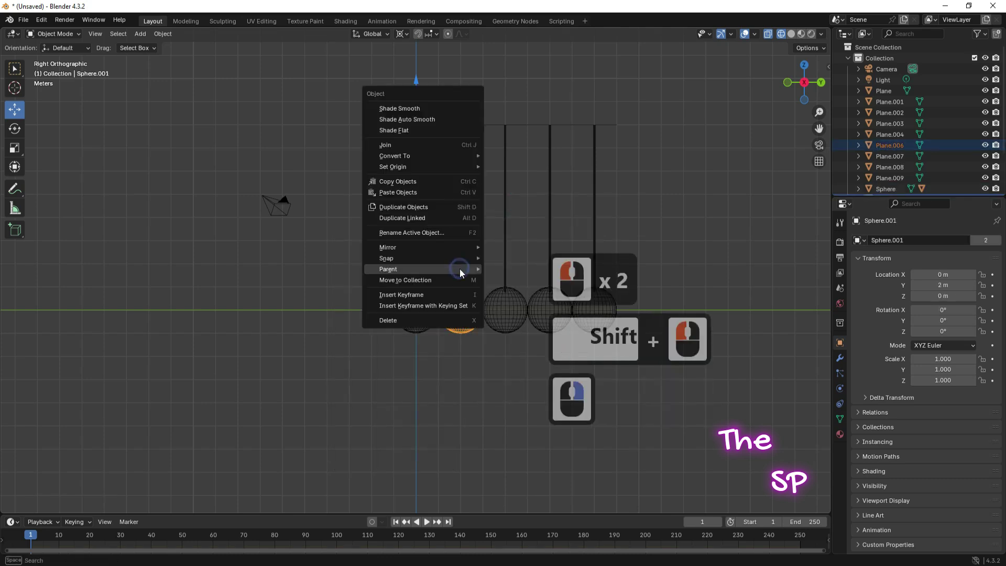
mouse_move(411, 271)
click(511, 269)
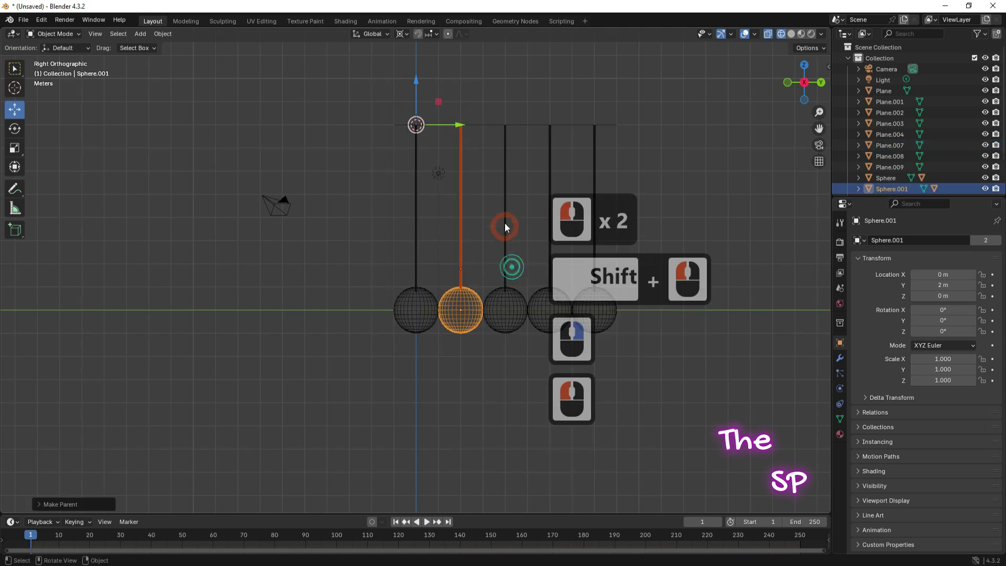
- Parent the third string to the middle sphere as an Object parent
click(505, 224)
shift+click(517, 302)
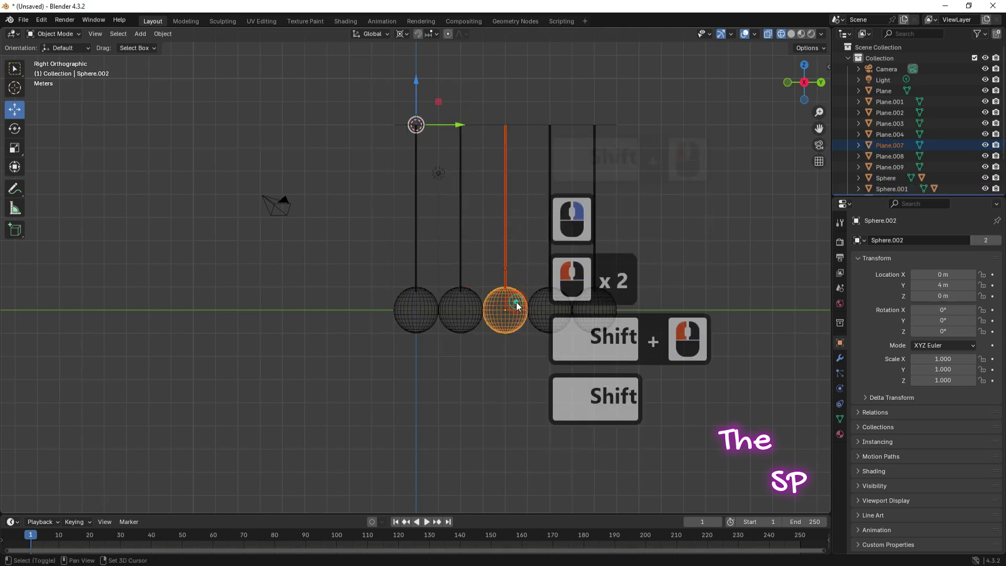
right_click(505, 239)
mouse_move(506, 239)
click(557, 240)
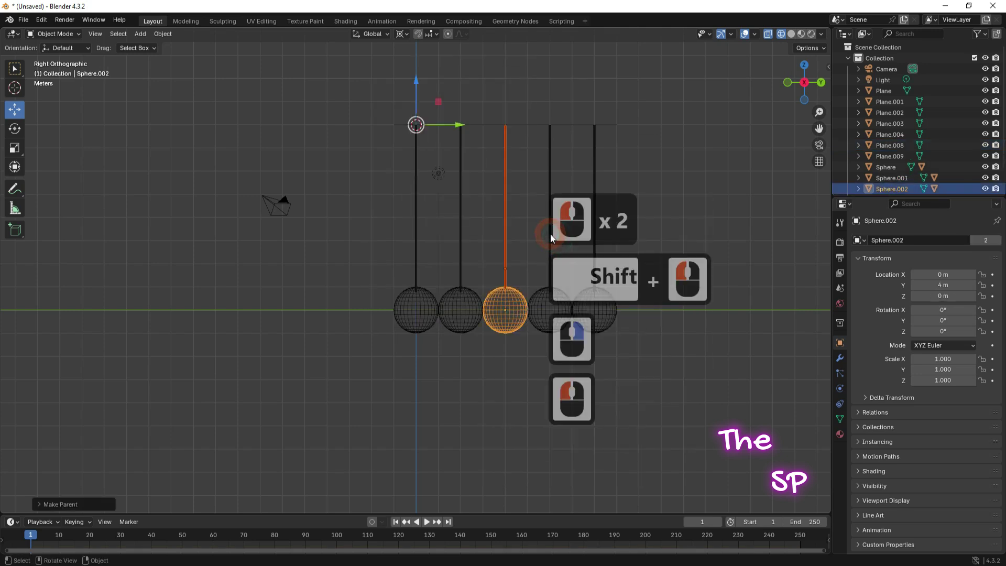
- Parent the fourth string to the fourth sphere as an Object parent
click(550, 233)
shift+click(553, 310)
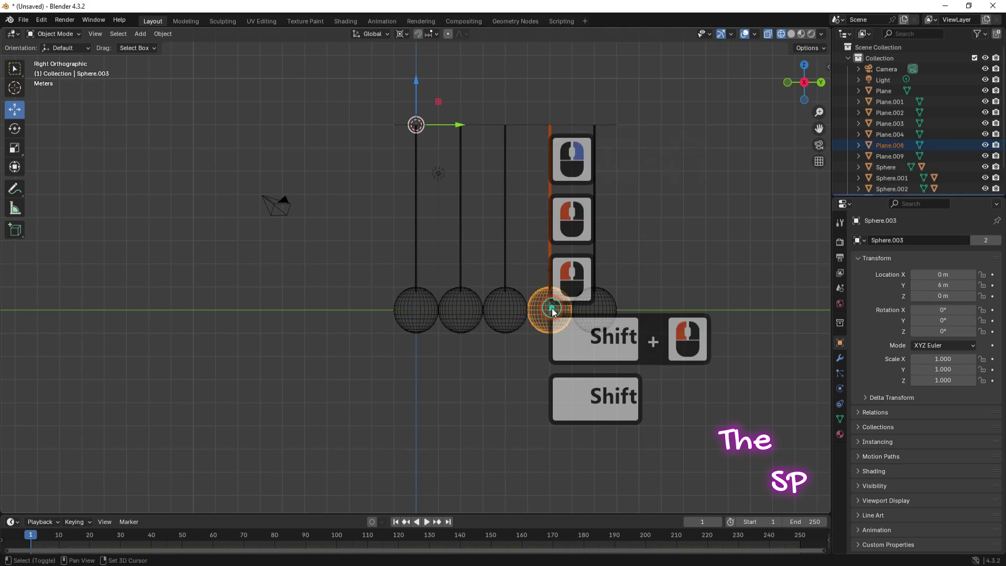
right_click(549, 257)
mouse_move(531, 257)
click(611, 255)
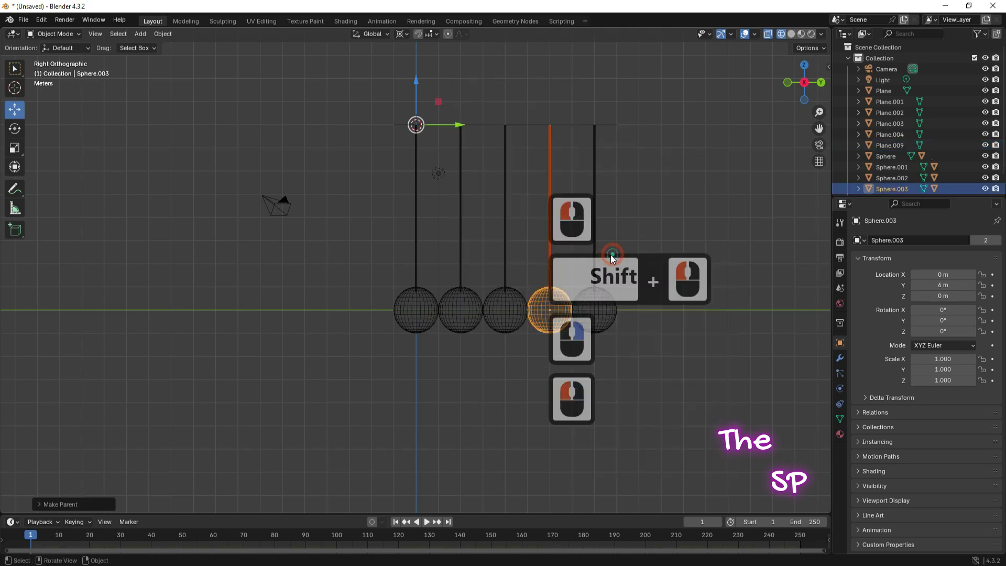
- Parent the fifth string to the last sphere as an Object parent
click(594, 233)
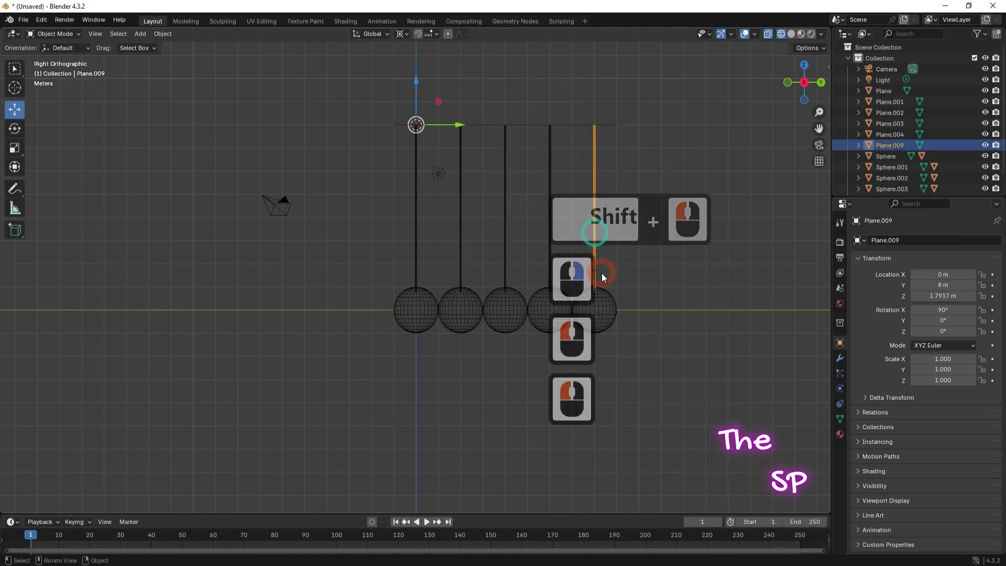
shift+click(600, 304)
right_click(592, 245)
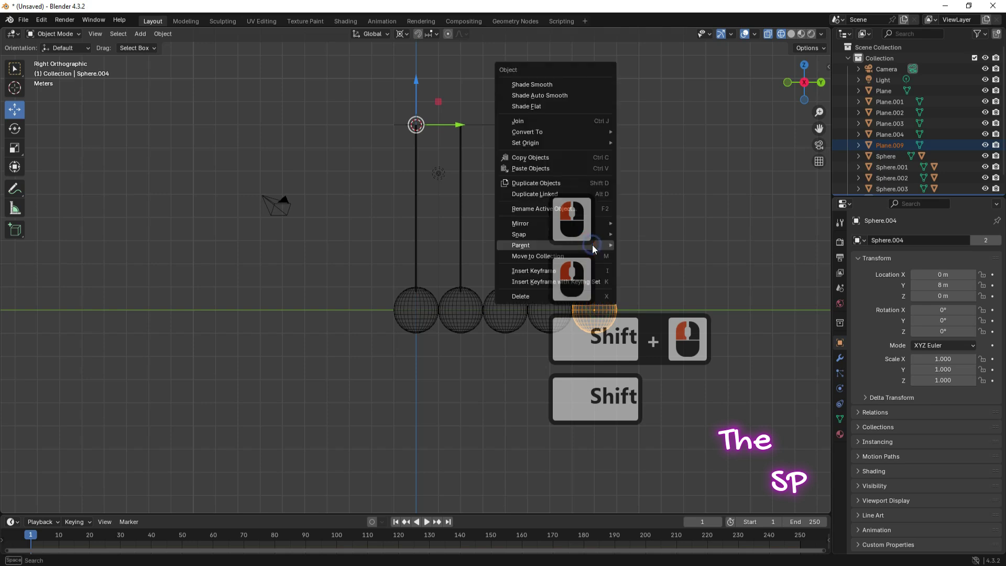
mouse_move(592, 244)
click(641, 251)
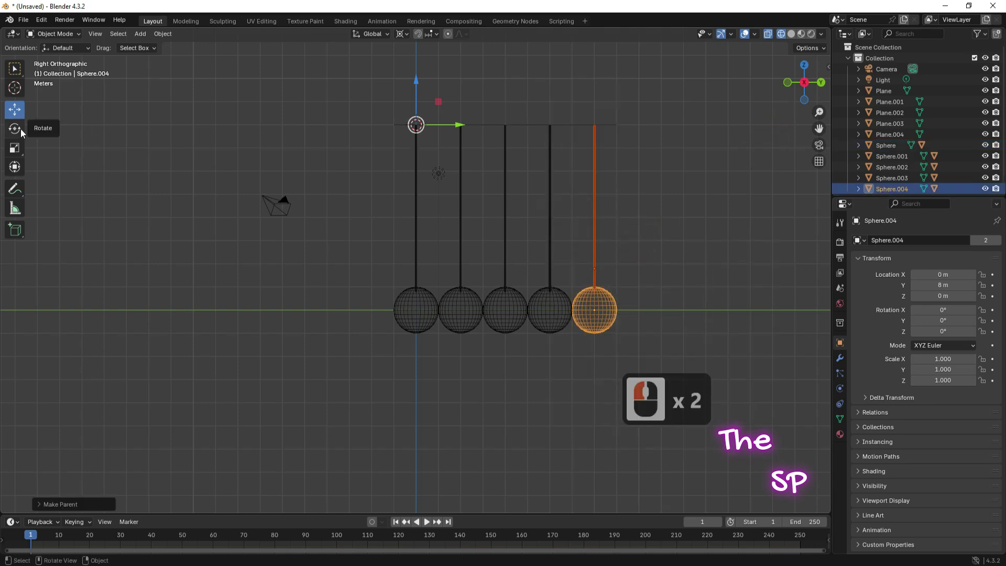
- Swing the first sphere outward, away from the others, by rotating it about -13.5° on X around the 3D cursor
click(427, 309)
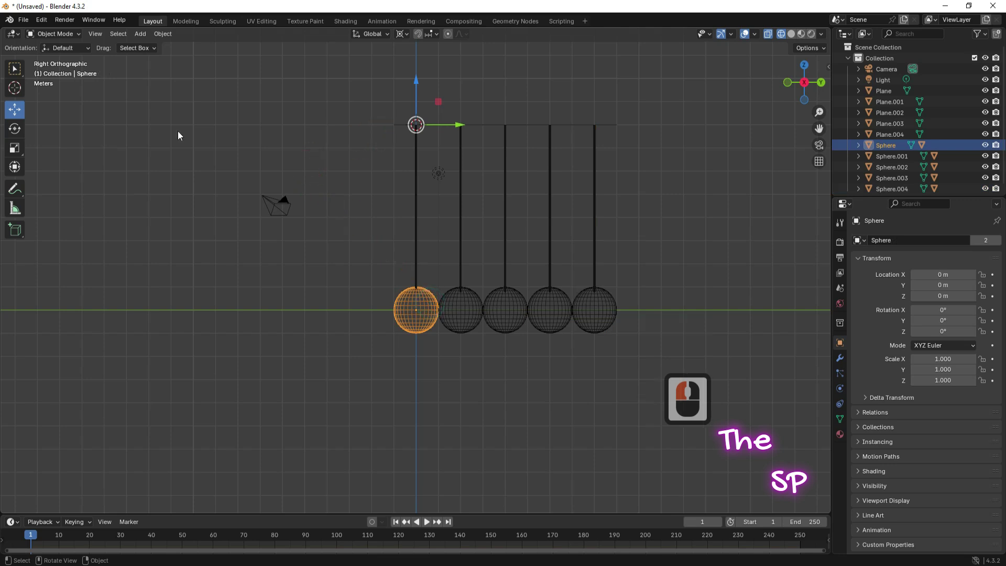
key(r)
click(130, 162)
- Add a cylinder mesh with a radius of 0.2 m and a depth of 9 m
click(140, 33)
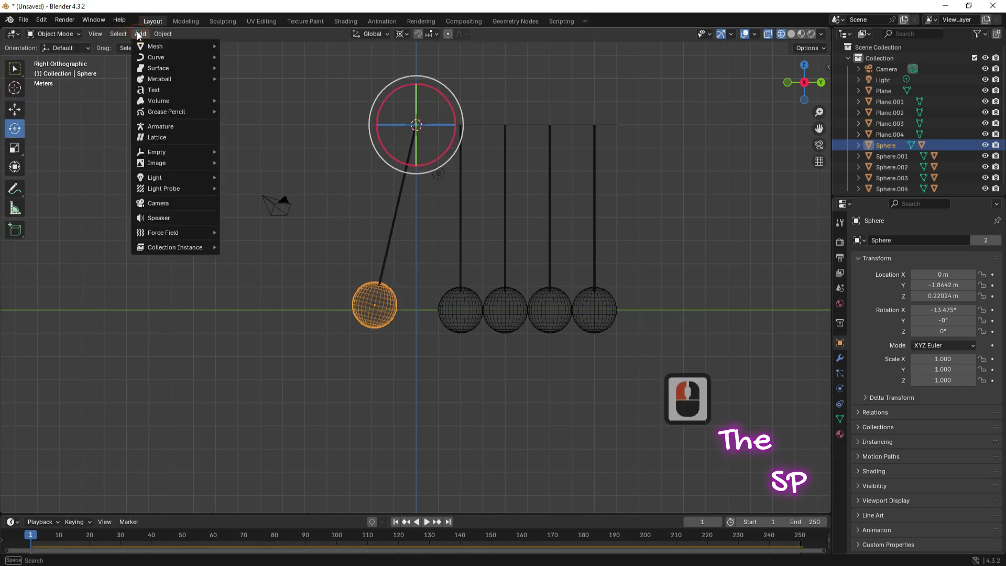
click(152, 46)
click(179, 42)
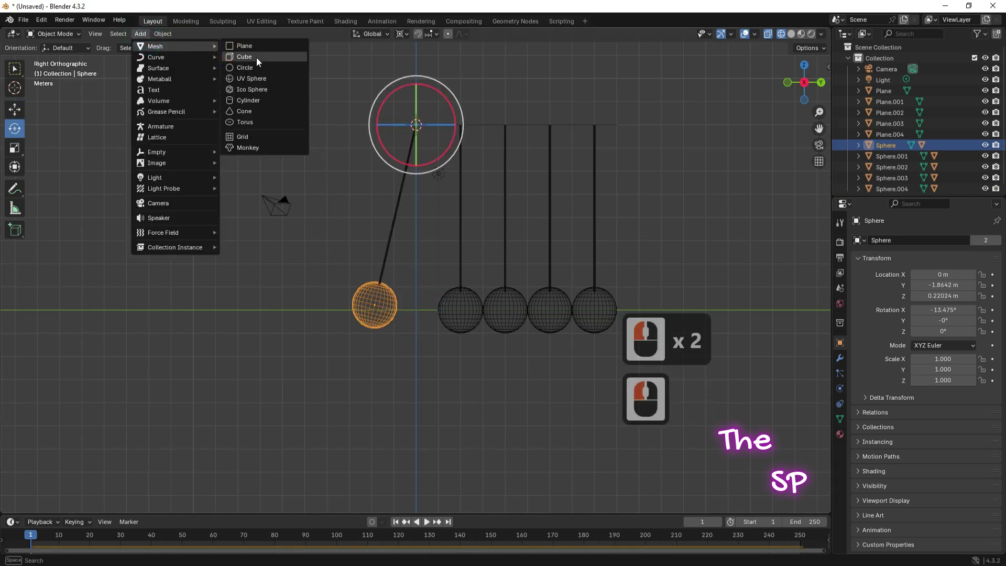
click(248, 99)
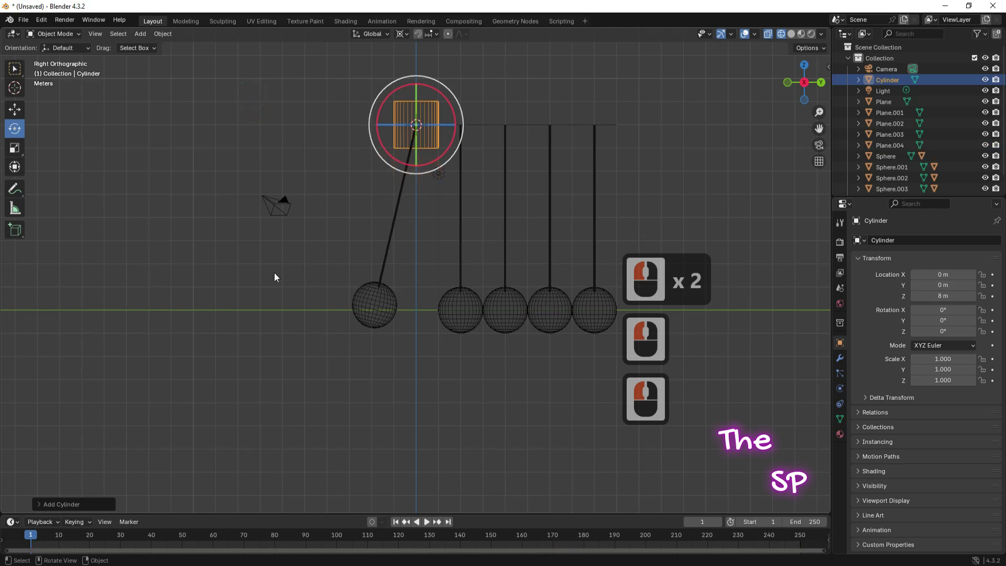
click(55, 501)
click(136, 387)
text(0.2)
key(Return)
click(135, 398)
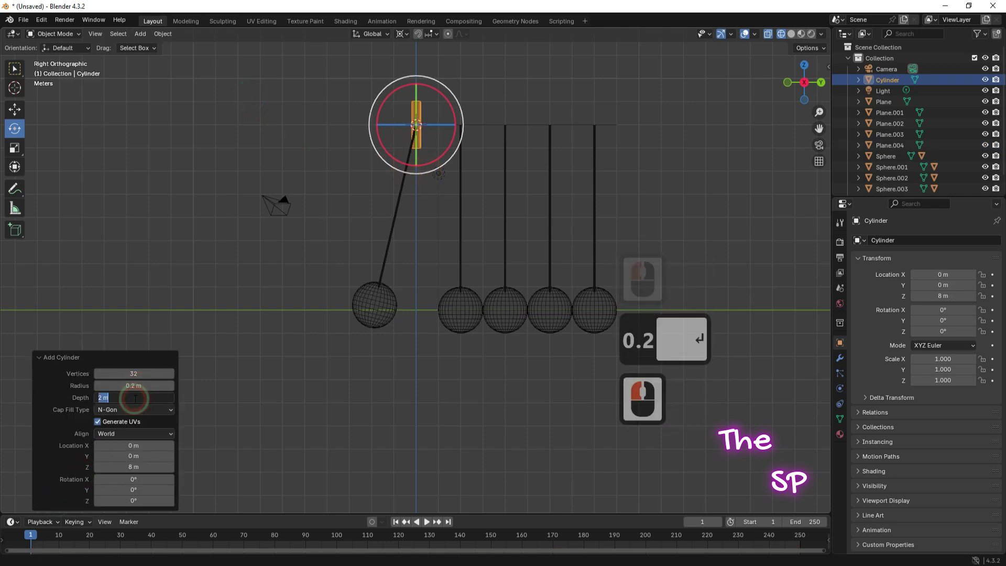
text(9)
key(Return)
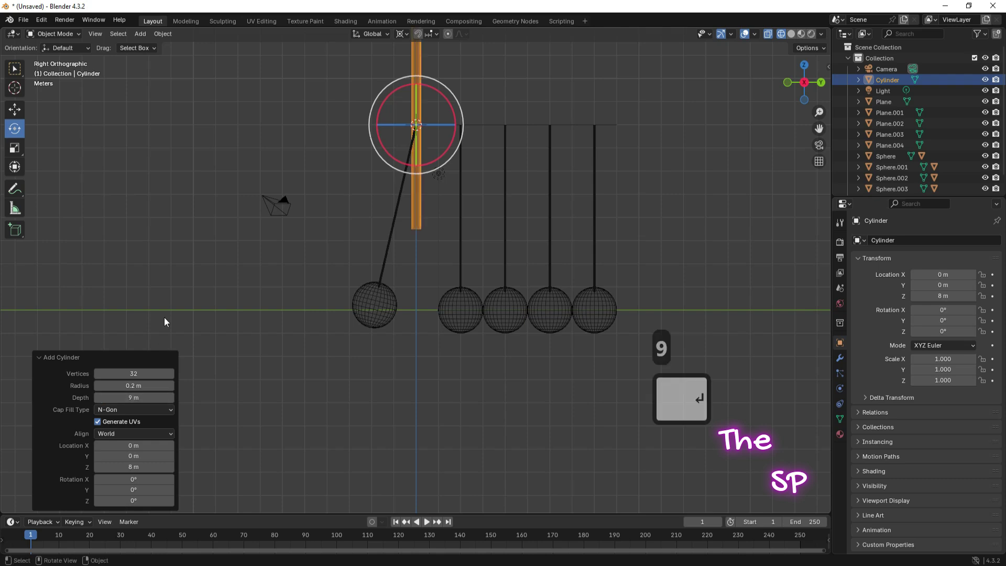
- Move the cylinder down and outward along Y to stand as a frame post at Y -2 m, Z 2.5 m
click(13, 109)
drag(416, 87, 419, 214)
drag(459, 125, 416, 126)
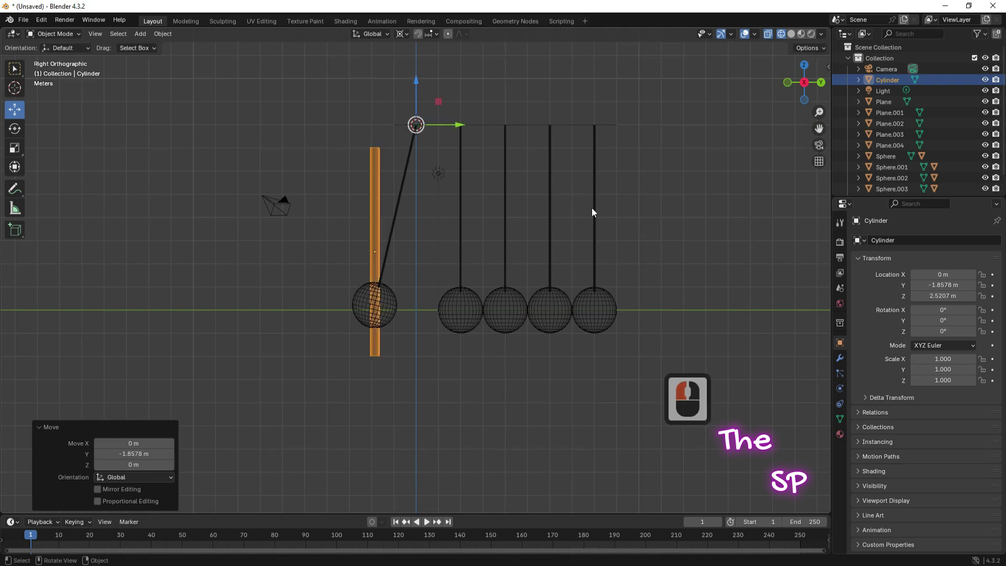
click(955, 285)
text(-2)
key(Return)
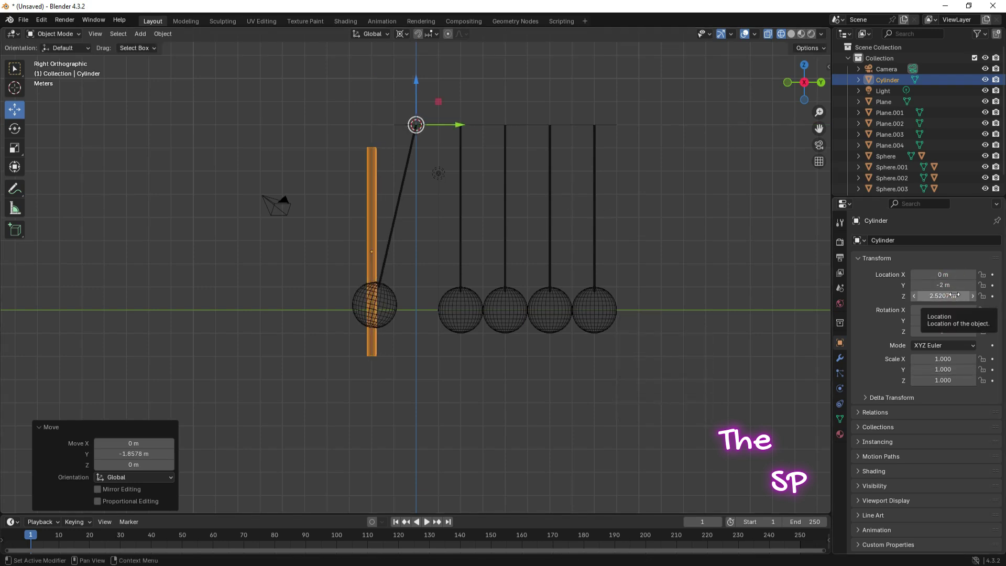
click(955, 295)
text(2.5)
key(Return)
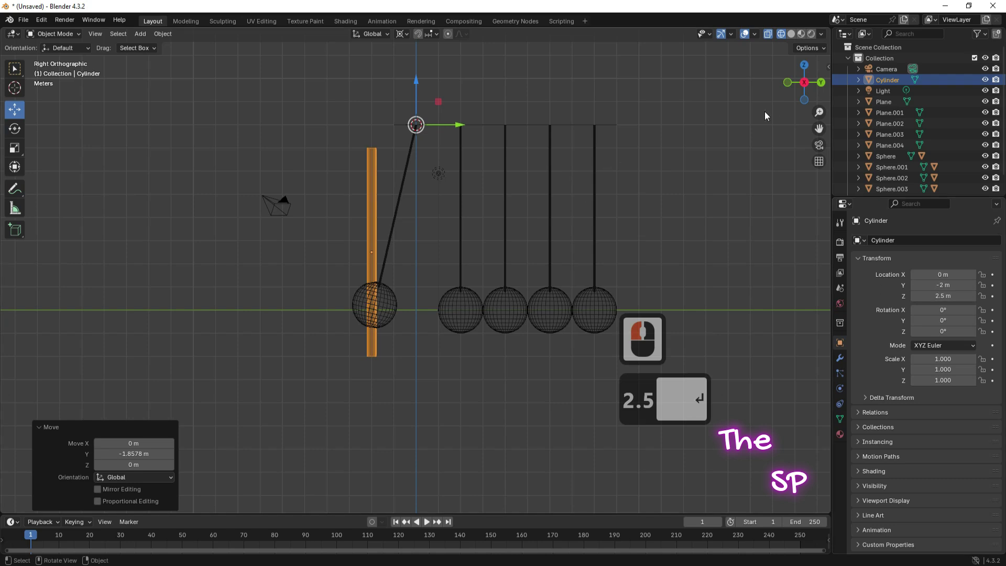
- Duplicate the cylinder post along Y beyond the last sphere and set the copy's Y location to 11 m
key(shift+d)
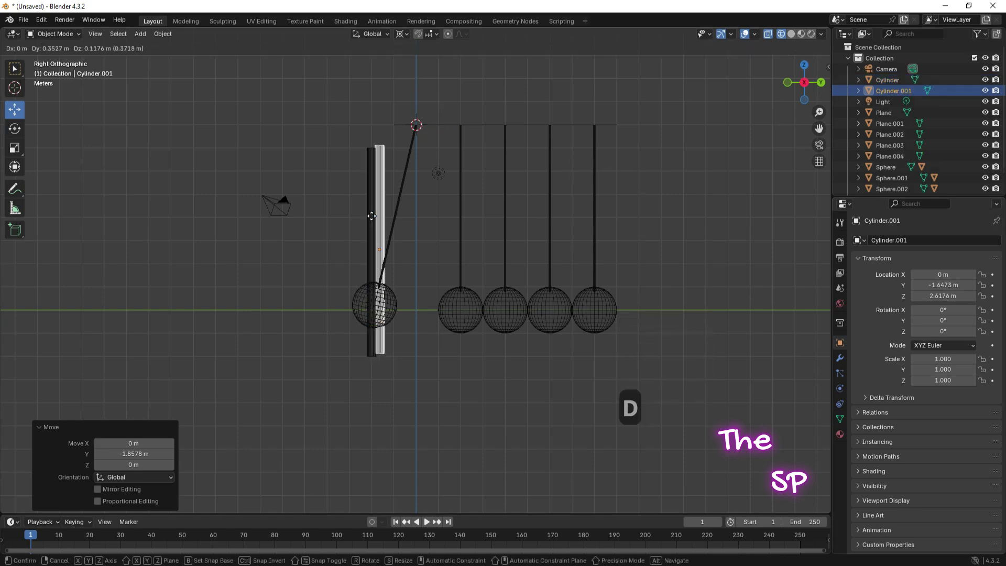
middle_click(468, 127)
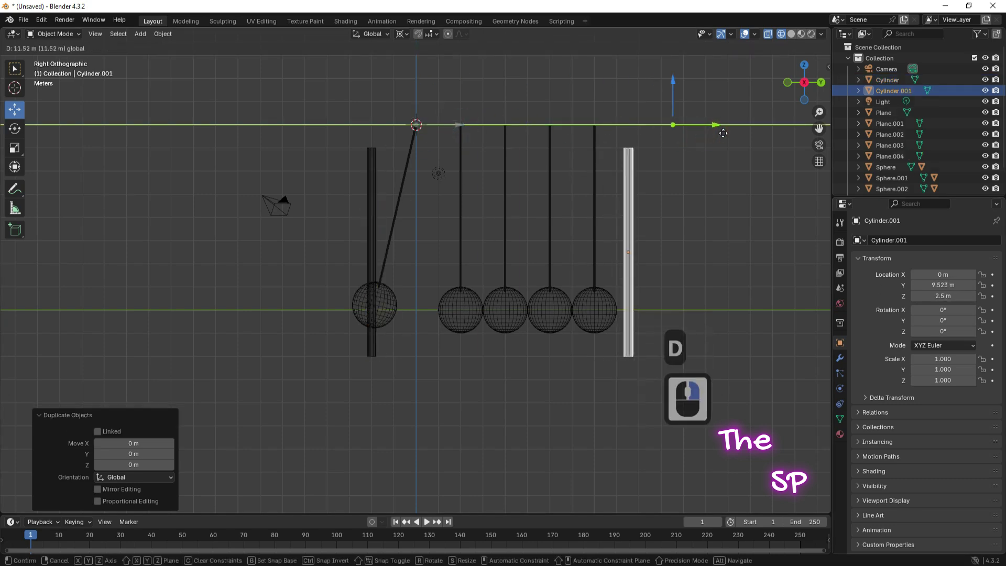
click(756, 134)
click(935, 285)
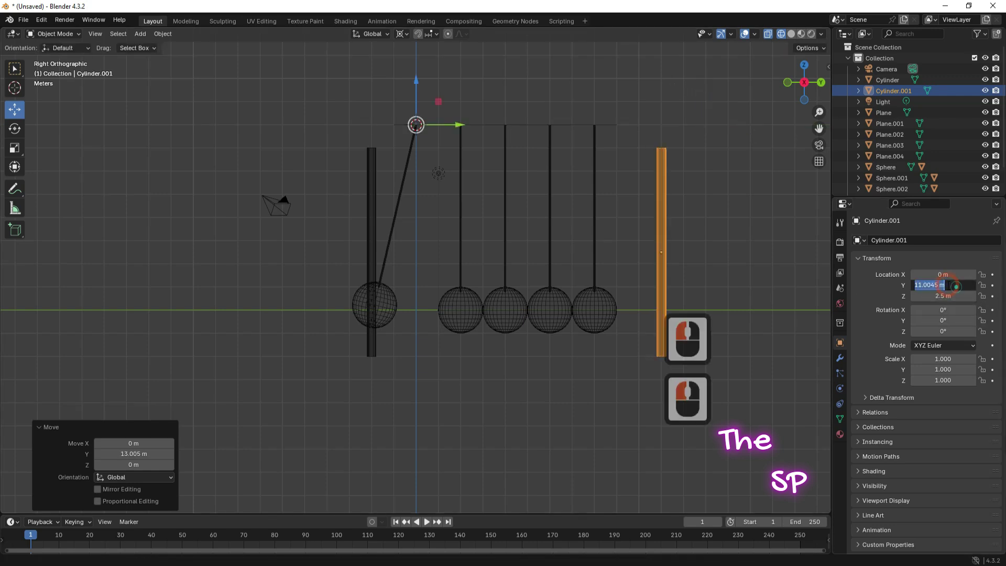
text(11)
key(Return)
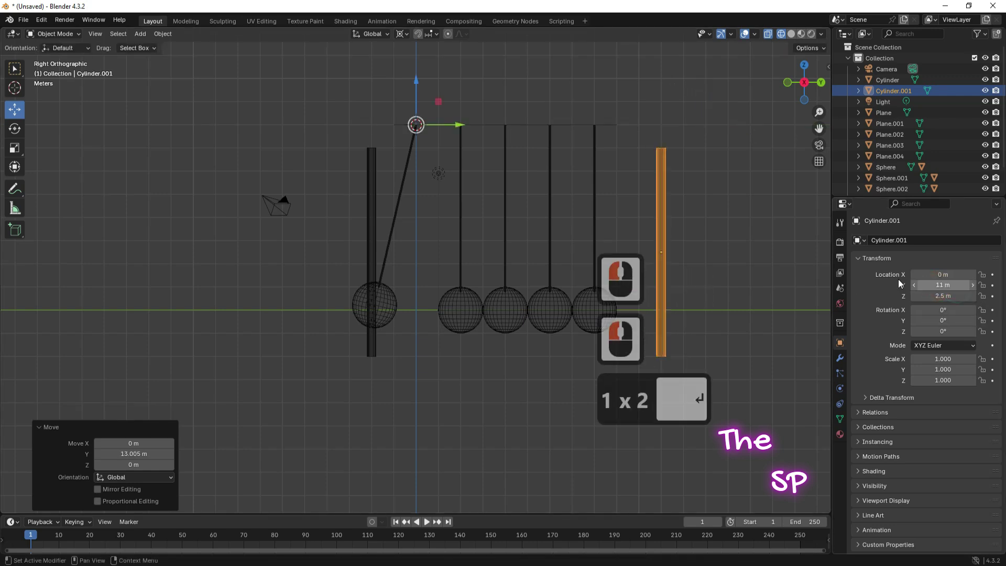
- Duplicate the outer post, set the copy's X rotation to 90°, and move it between the posts as a horizontal crossbar at the strings' top height
key(shift+d)
right_click(662, 200)
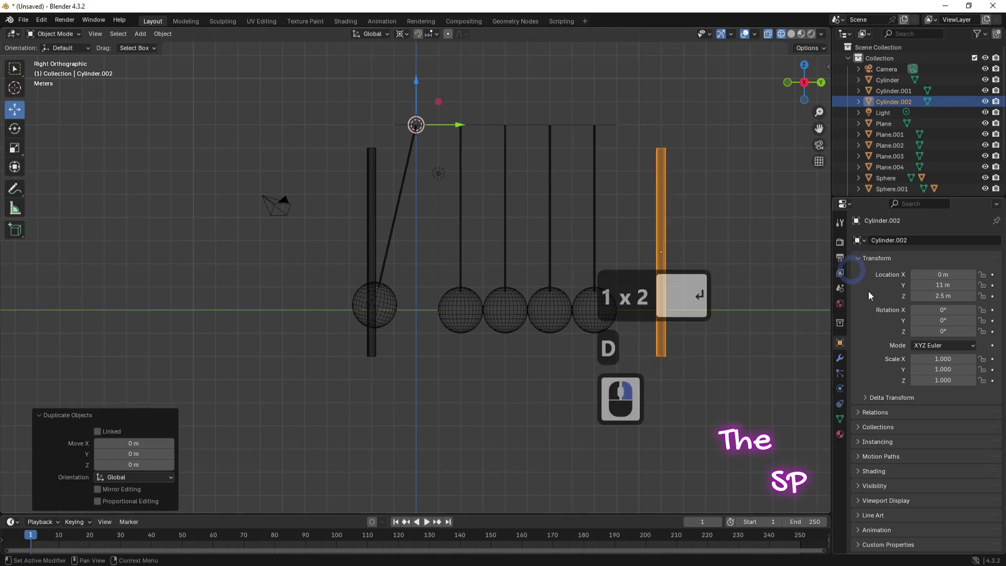
click(949, 311)
text(5)
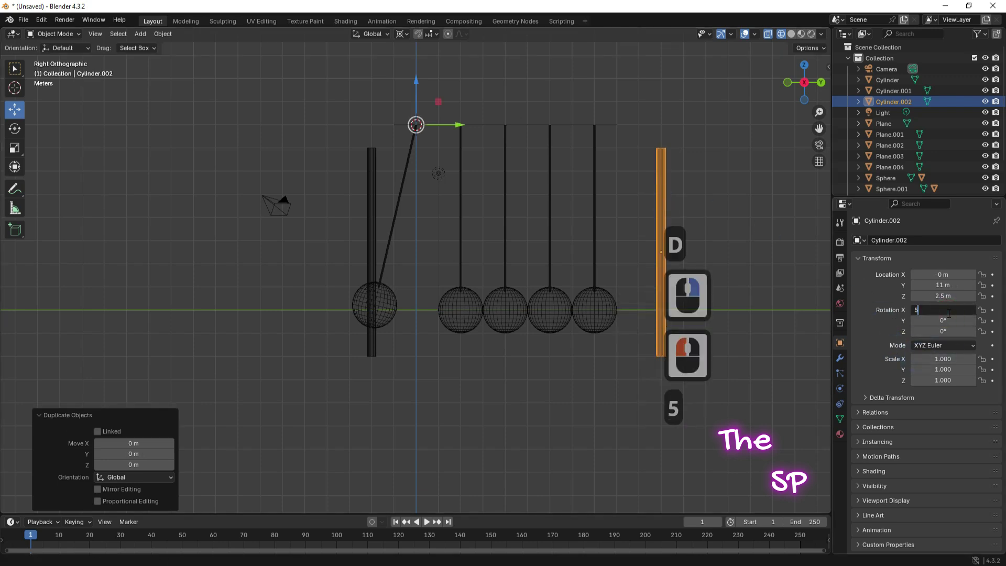
key(BackSpace)
text(90)
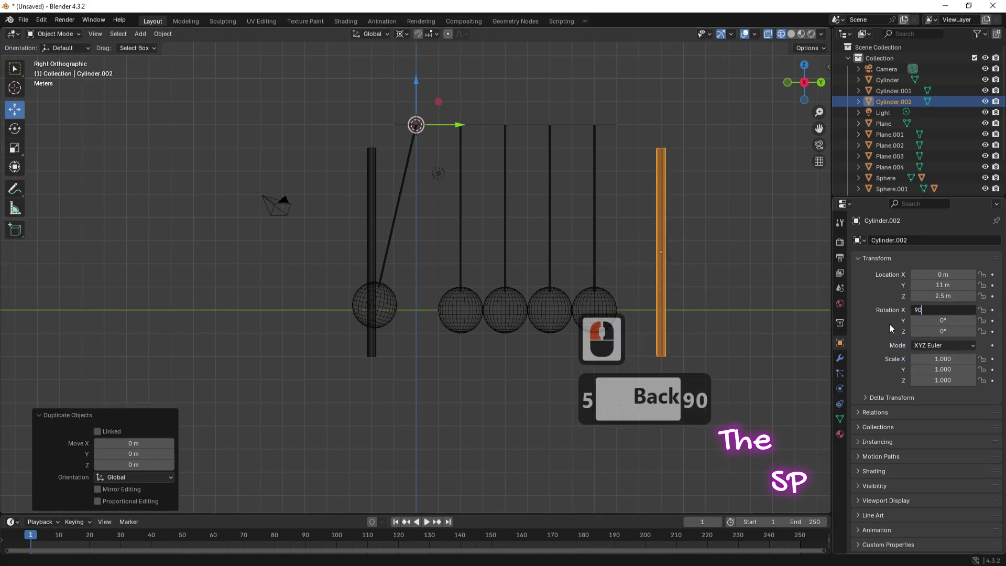
click(890, 328)
drag(458, 125, 303, 129)
drag(416, 83, 436, 433)
- Join the two posts and the crossbar into one object, with the post at Y -2 m as the active object
click(661, 157)
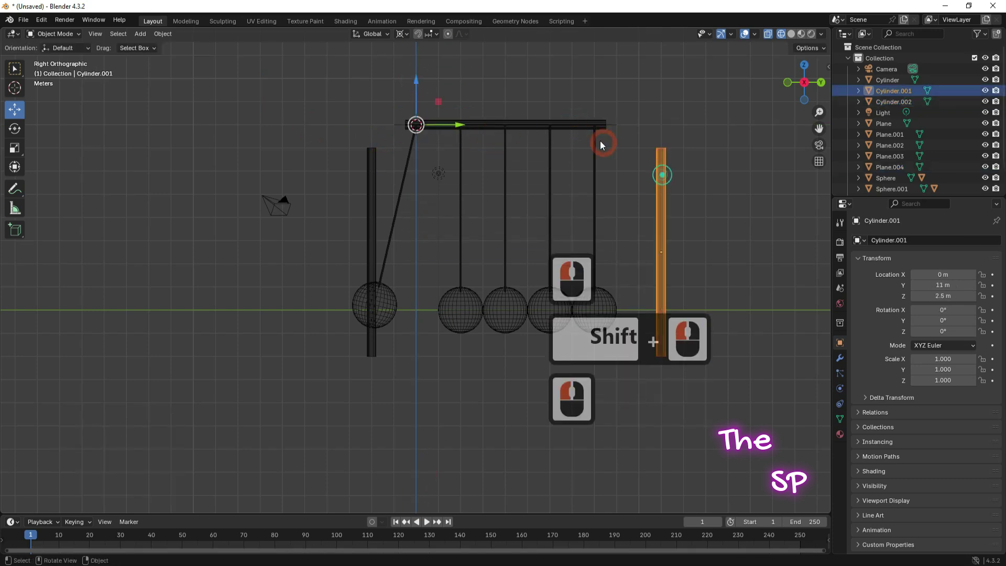
drag(801, 83, 748, 112)
click(656, 191)
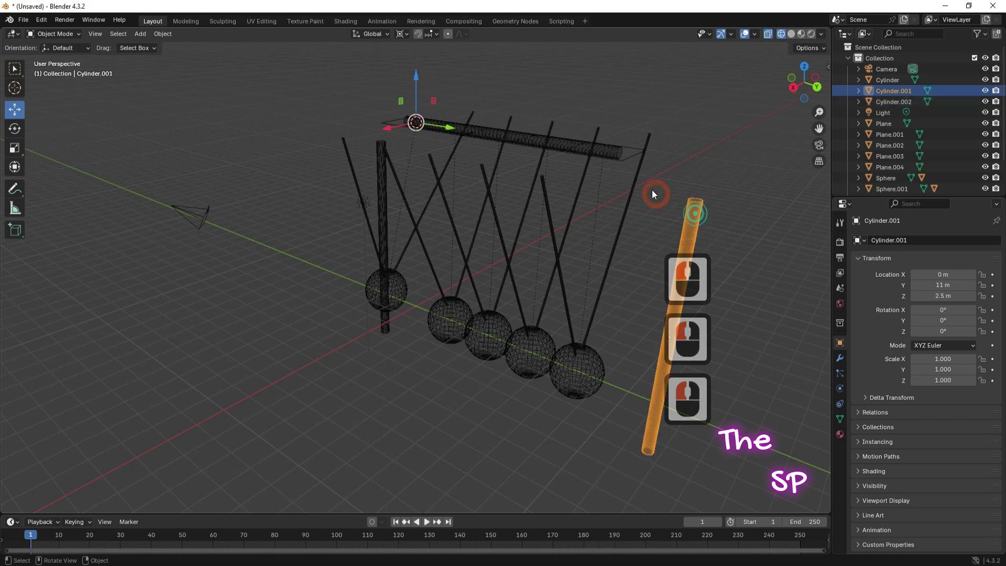
shift+click(606, 152)
shift+click(382, 176)
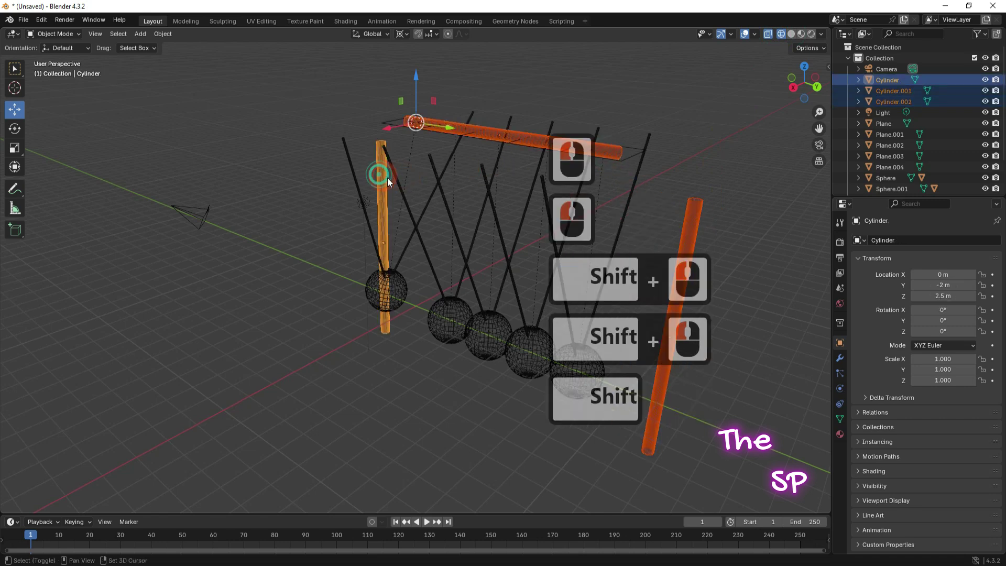
right_click(379, 175)
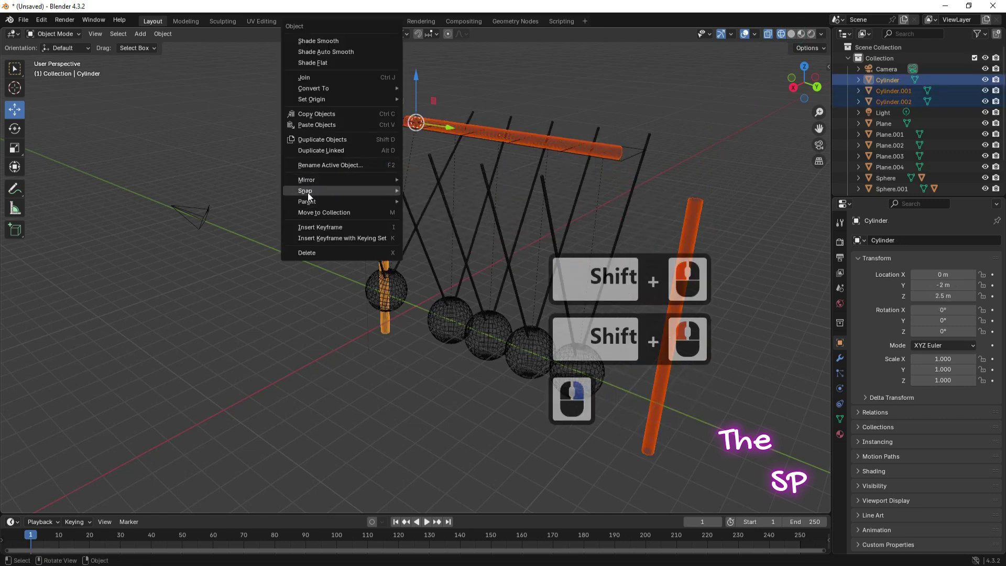
click(335, 77)
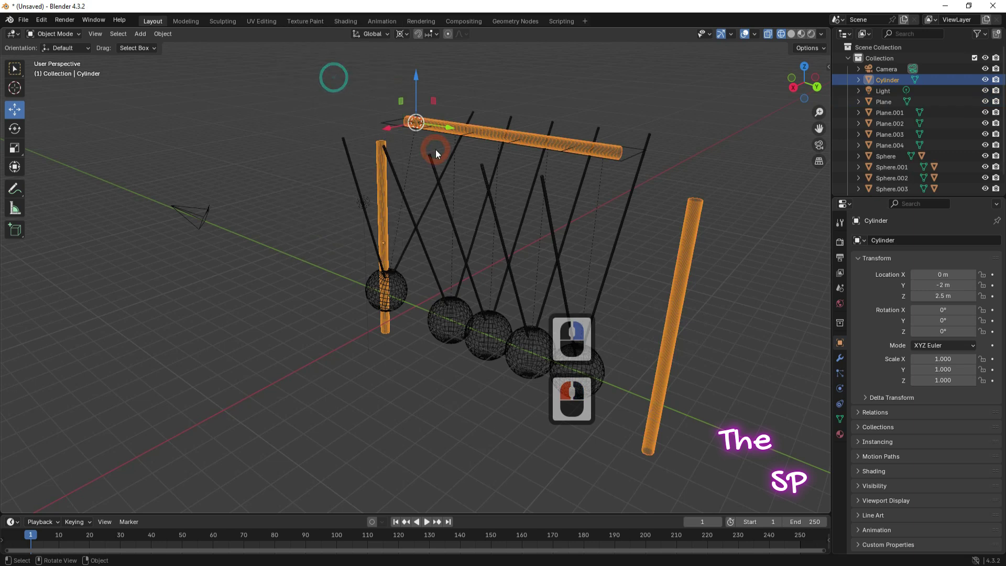
- Enter Edit Mode on the joined frame with face selection and solid viewport shading
click(55, 33)
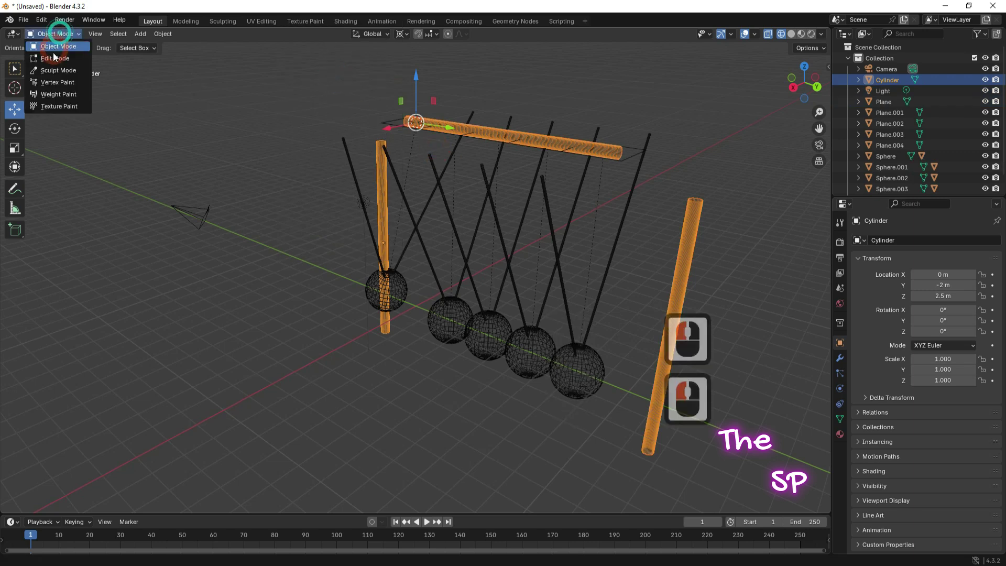
click(49, 57)
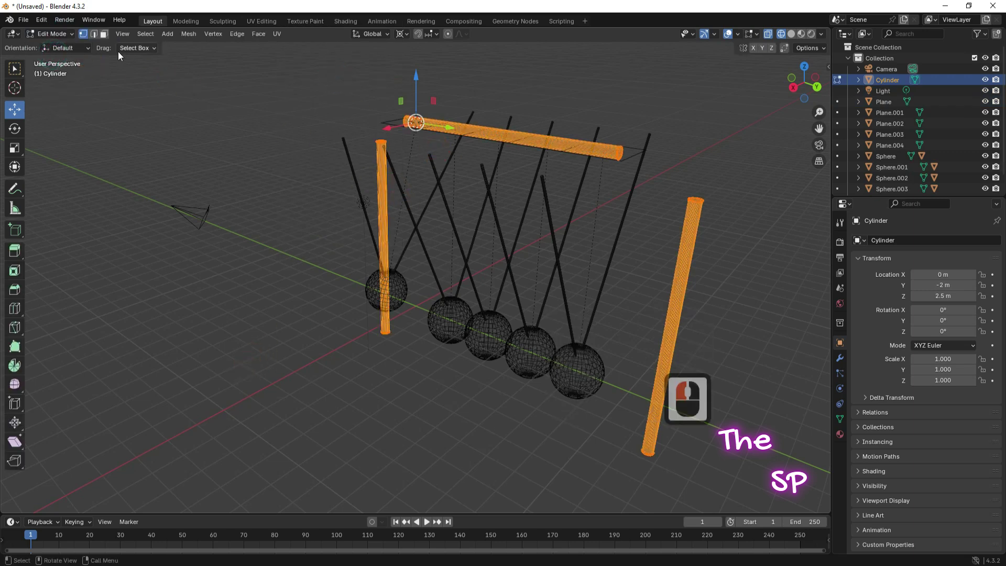
click(104, 34)
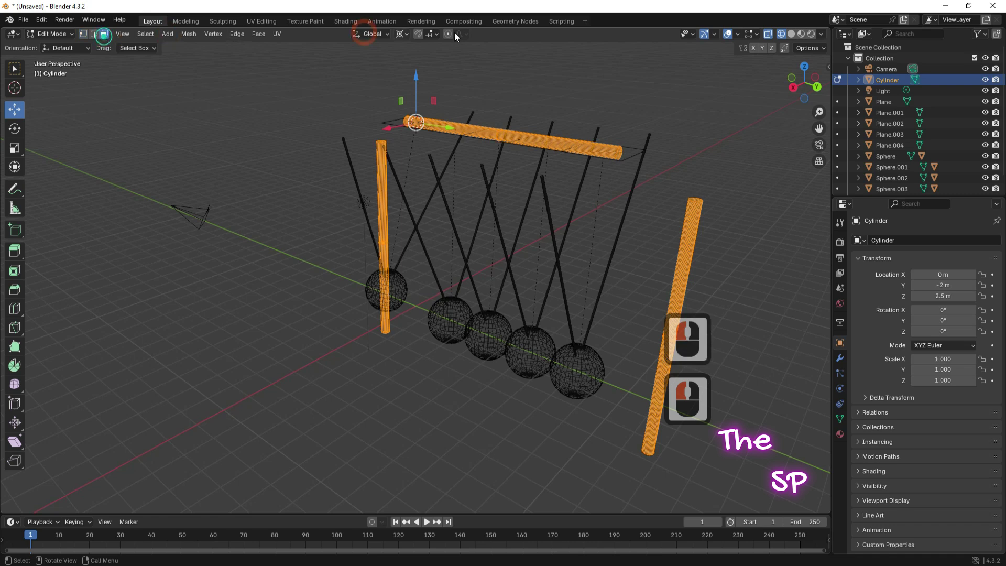
click(791, 33)
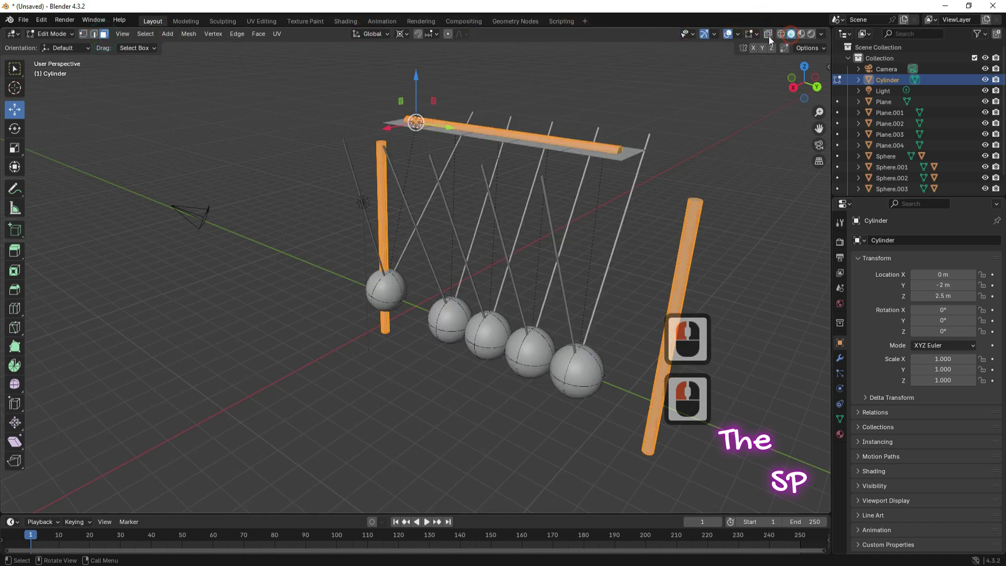
- Bridge the crossbar's end face to the top face of the post at Y 11 m using Bridge Edge Loops with 32 cuts
click(620, 152)
drag(804, 83, 600, 200)
scroll(603, 194, up, 2)
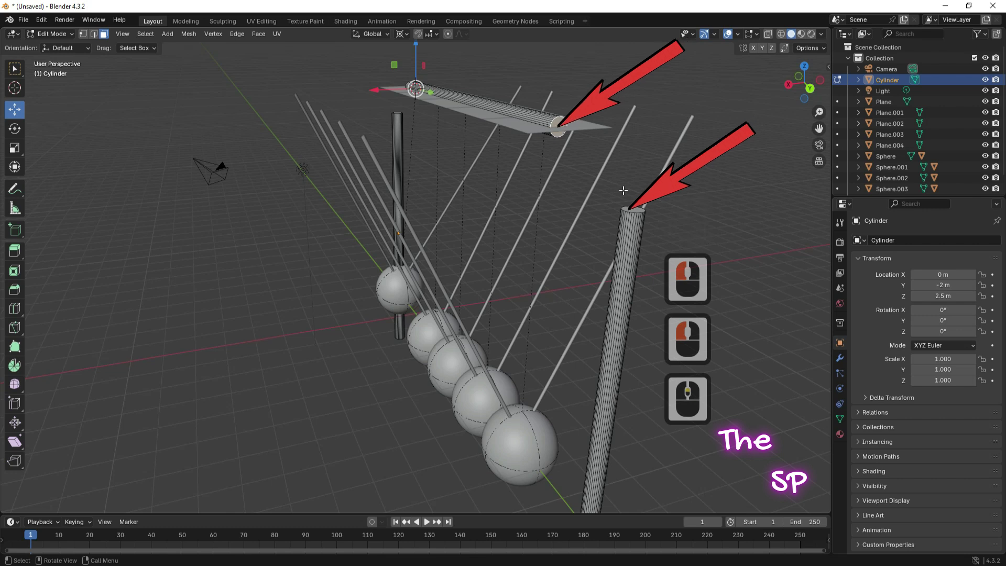
shift+click(634, 209)
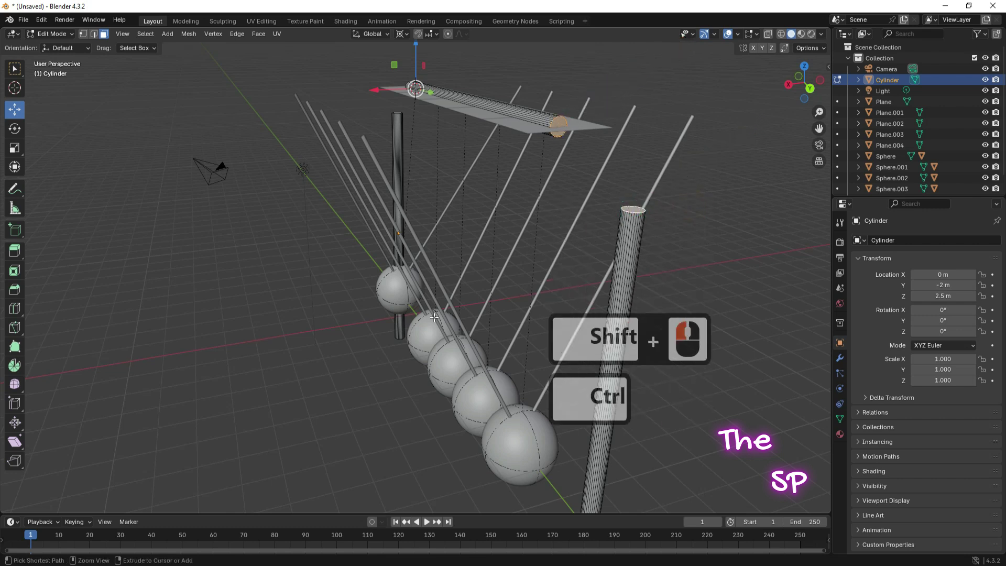
key(ctrl+e)
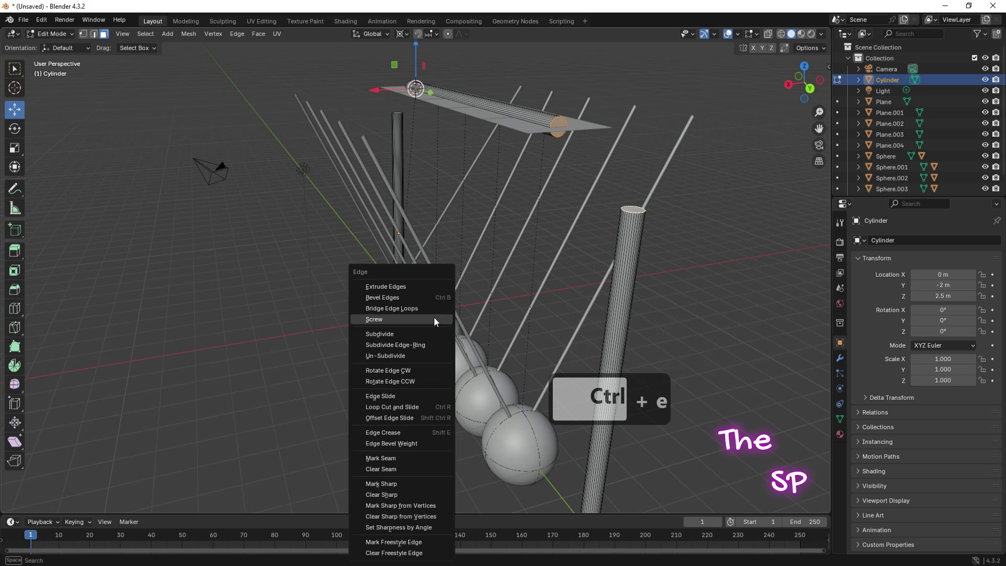
click(404, 309)
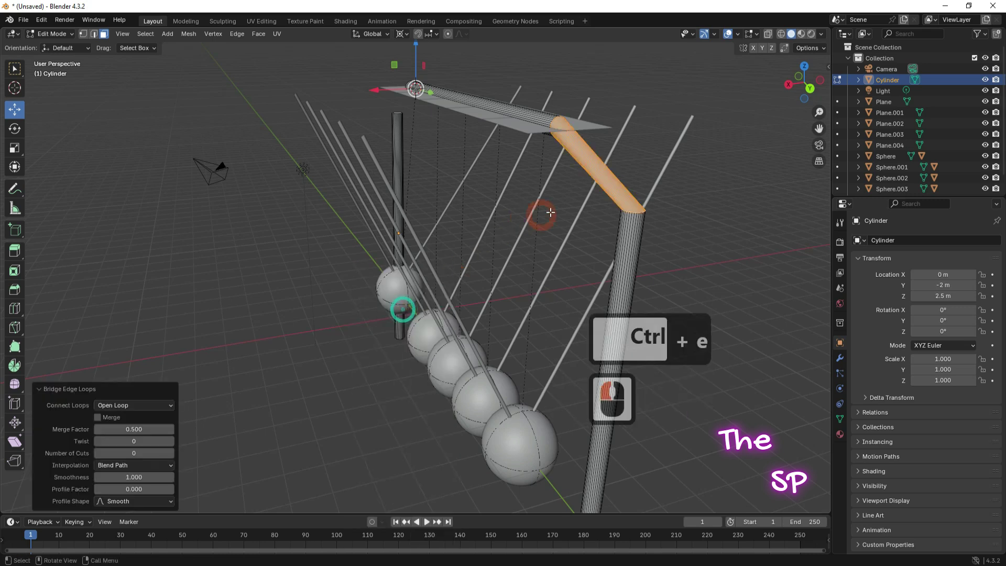
click(148, 455)
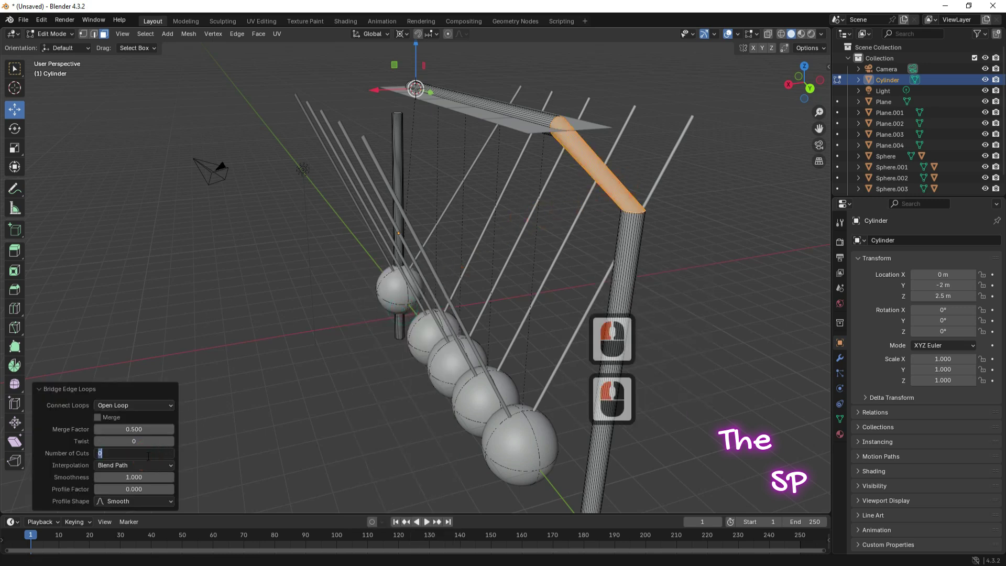
text(32)
key(Return)
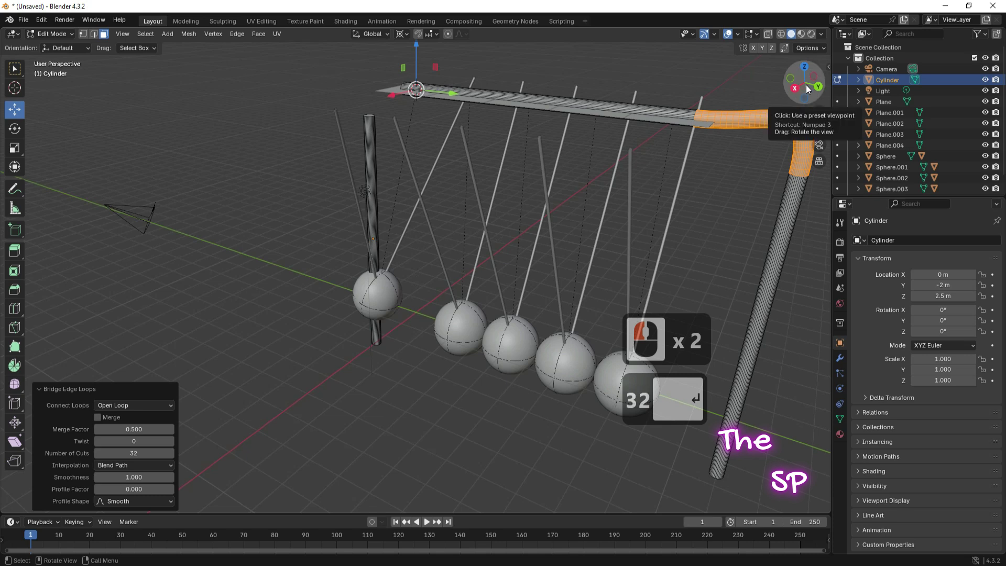
- Bridge the crossbar's other end face to the top of the post at Y -2 m with 32 cuts, and return to Object Mode
drag(789, 89, 749, 96)
click(416, 88)
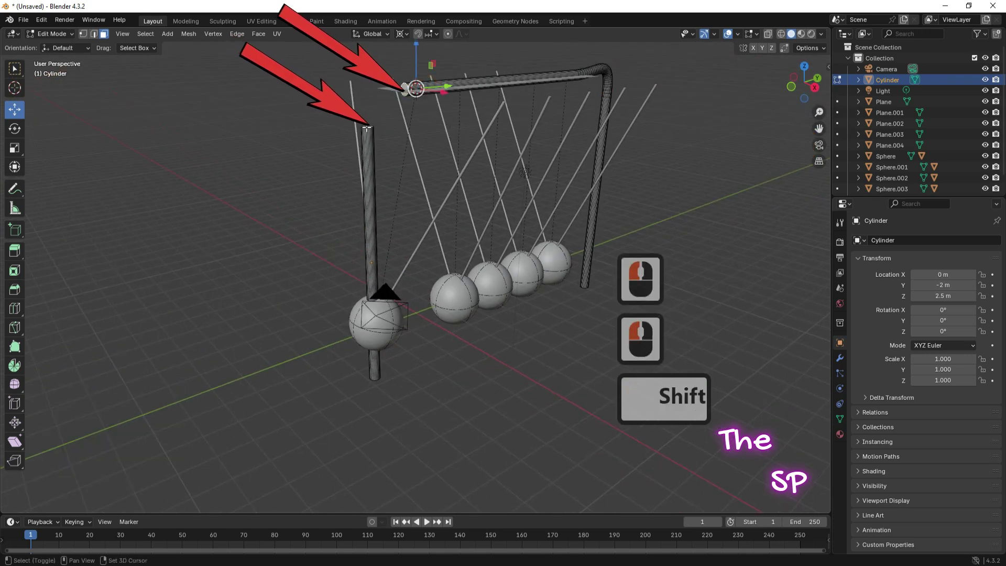
middle_drag(352, 126, 227, 324)
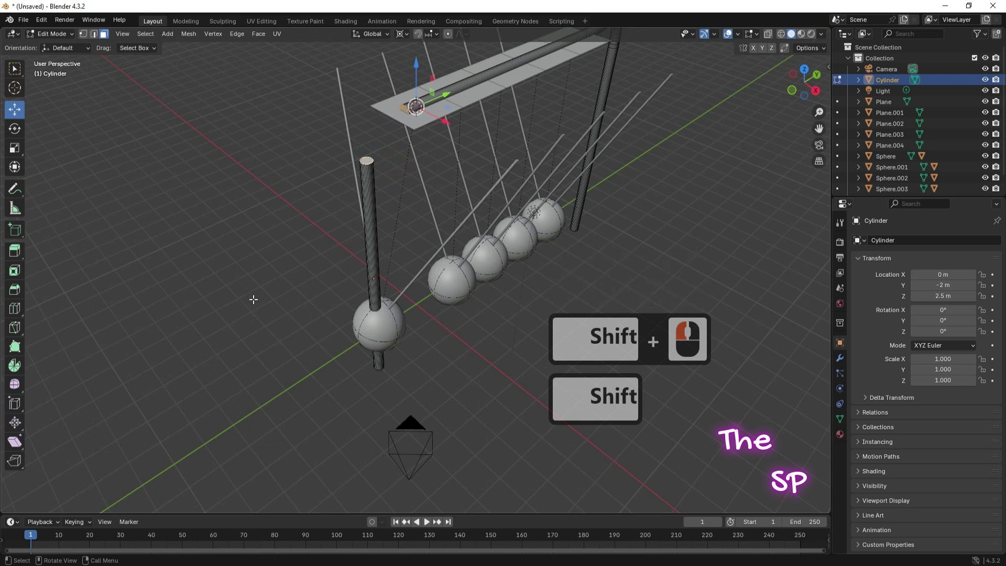
key(ctrl+e)
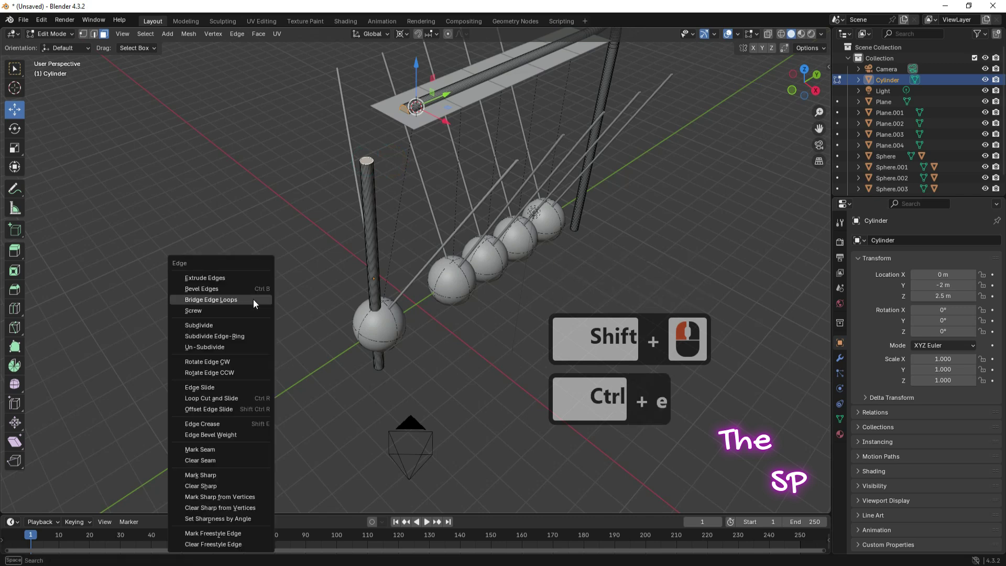
click(253, 301)
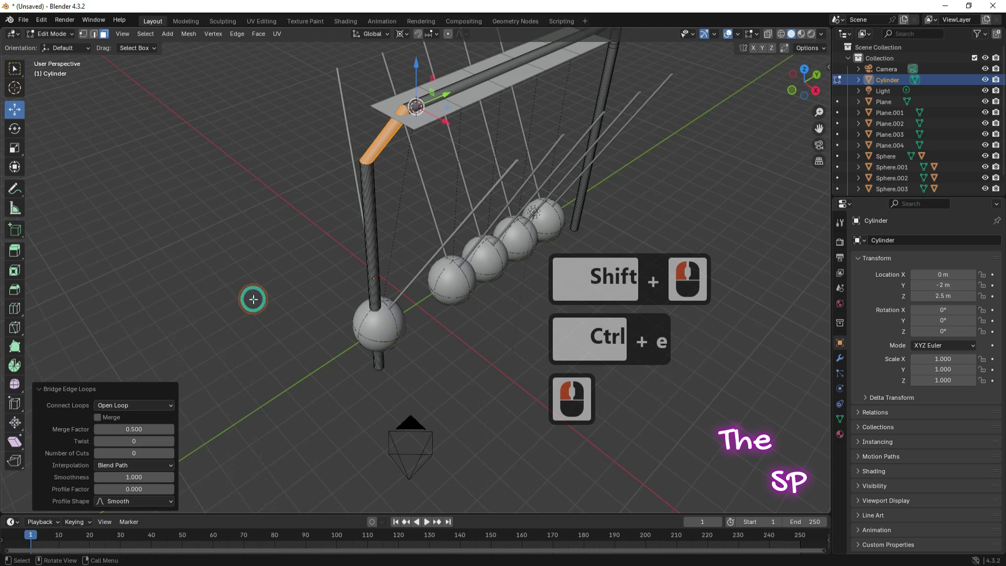
click(145, 454)
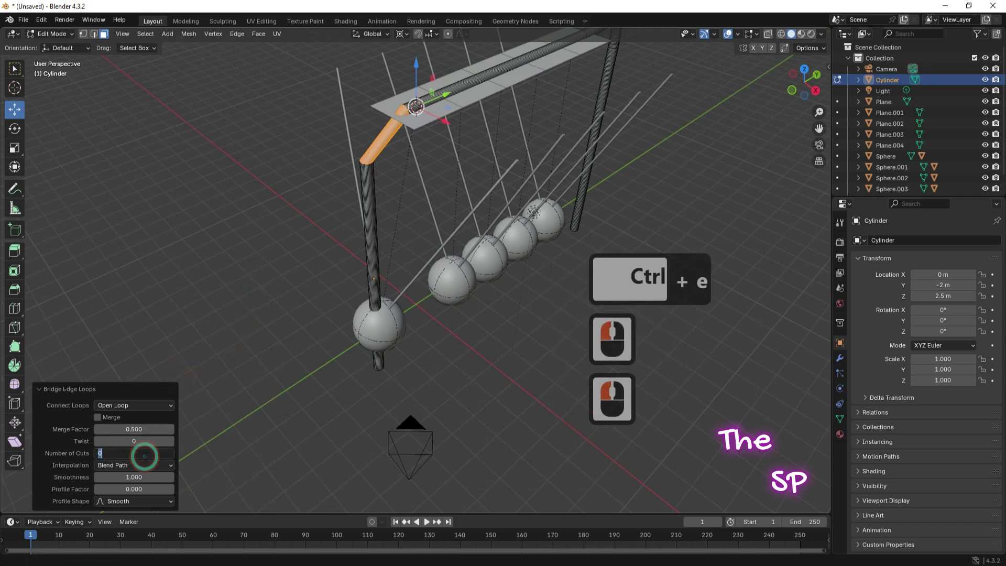
text(32)
key(Return)
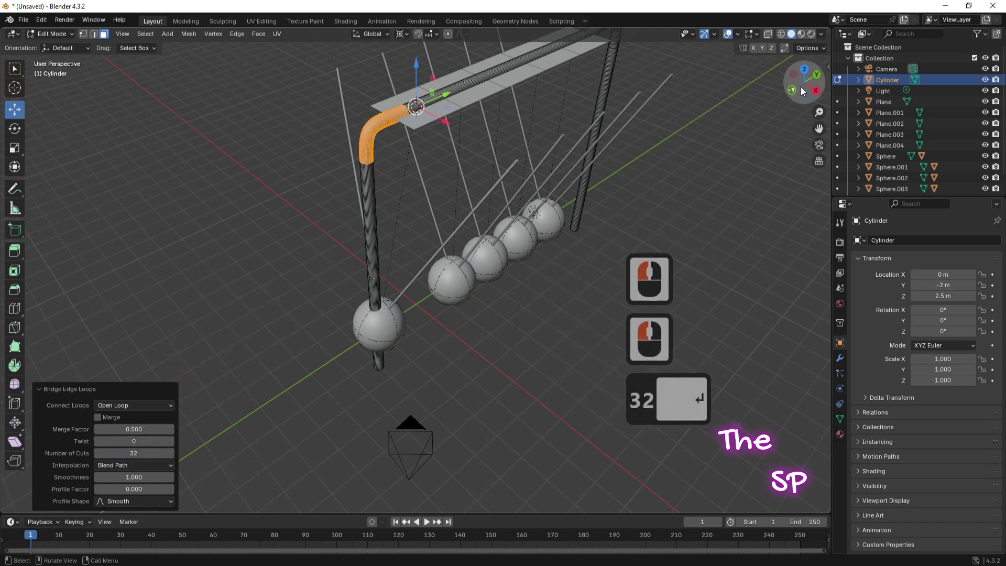
drag(799, 81, 775, 71)
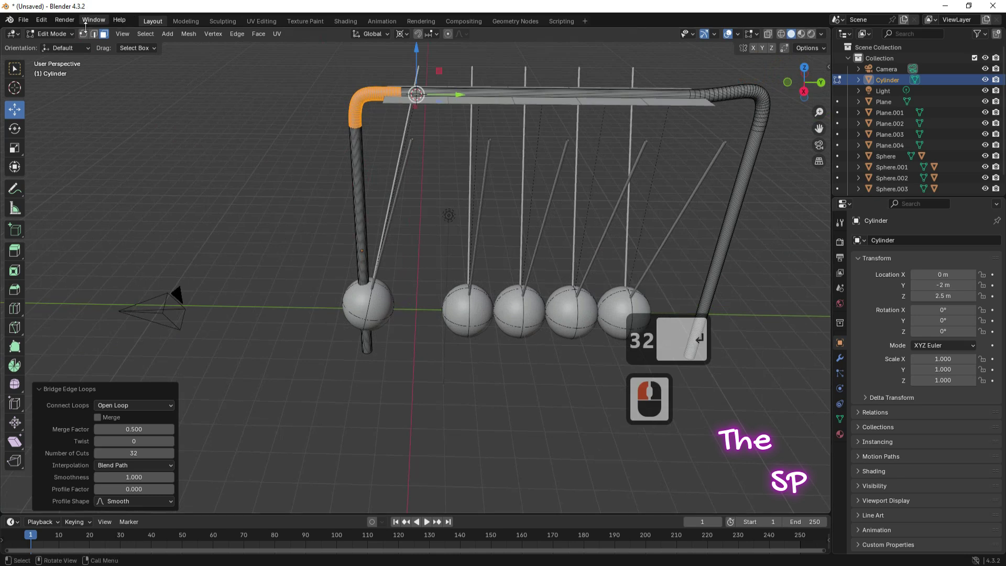
click(52, 34)
click(55, 46)
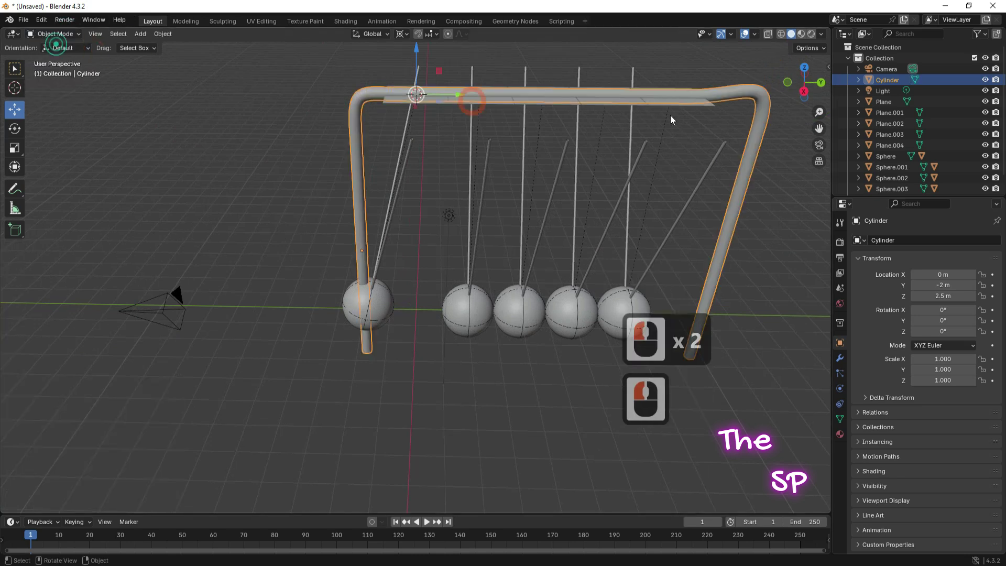
- Move the frame along X to the outer string ends and set its X location to 4 m
click(787, 86)
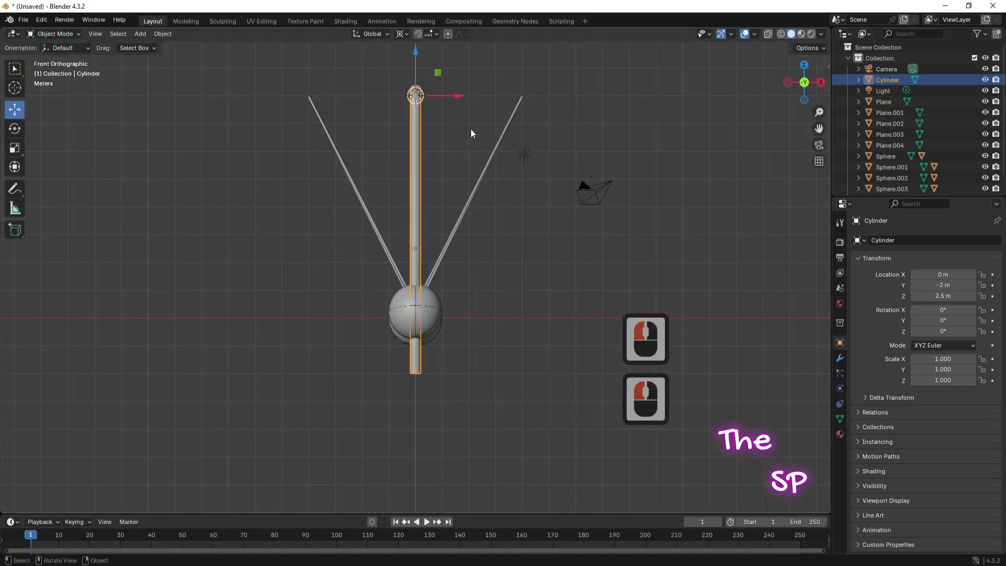
drag(458, 96, 571, 97)
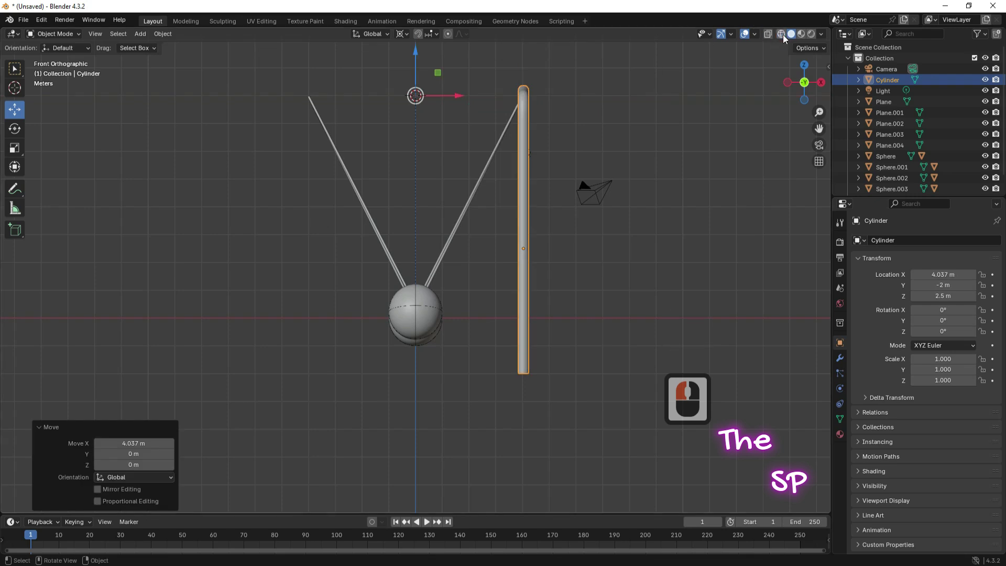
click(782, 33)
scroll(653, 170, up, 3)
click(943, 274)
text(4)
key(Return)
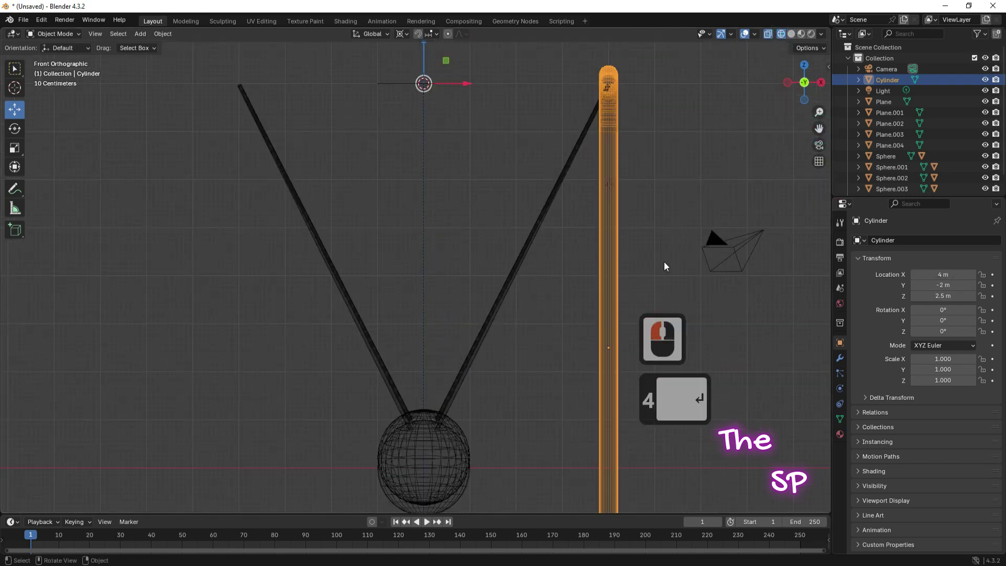
- Duplicate the frame to the opposite side of the spheres and set the copy's X location to -4 m
key(shift+d)
right_click(534, 236)
drag(465, 85, 93, 88)
click(943, 275)
text(-4)
key(Return)
scroll(235, 163, down, 2)
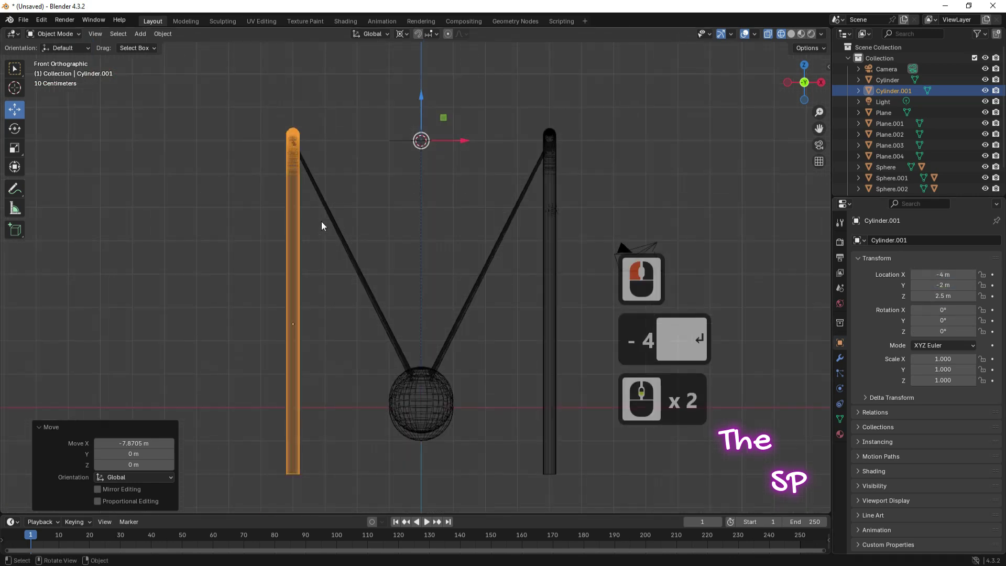
- Add a cube mesh at the 3D cursor and flatten it along Z to a scale of about 0.44
middle_drag(744, 153, 715, 181)
click(791, 34)
scroll(671, 238, down, 2)
drag(804, 82, 698, 93)
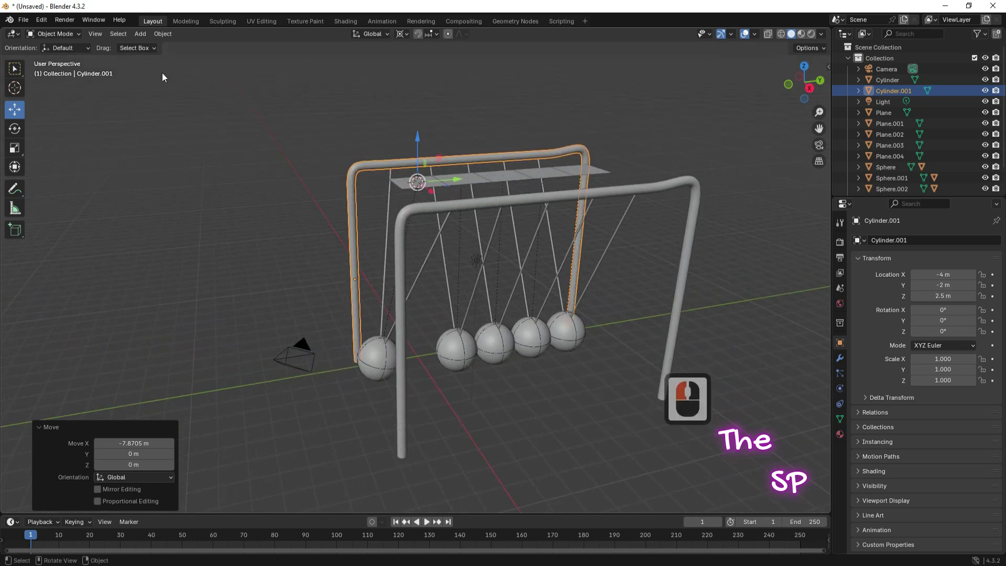
click(141, 34)
mouse_move(148, 49)
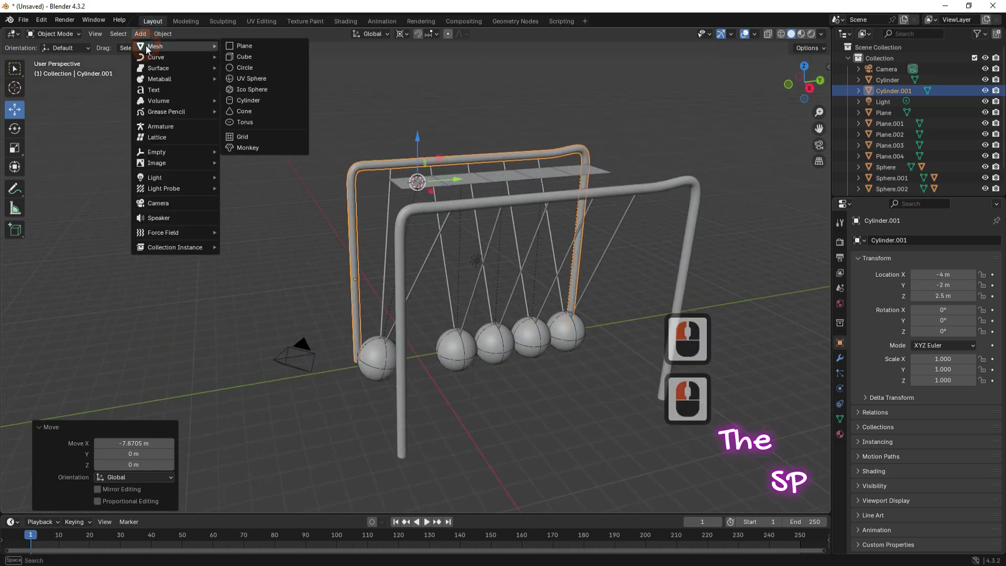
click(242, 56)
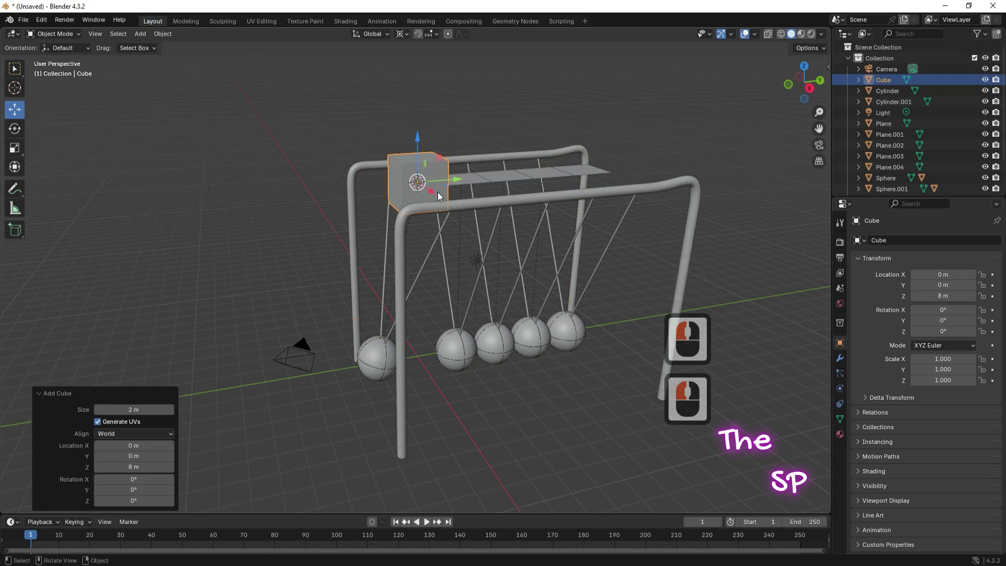
key(s)
key(z)
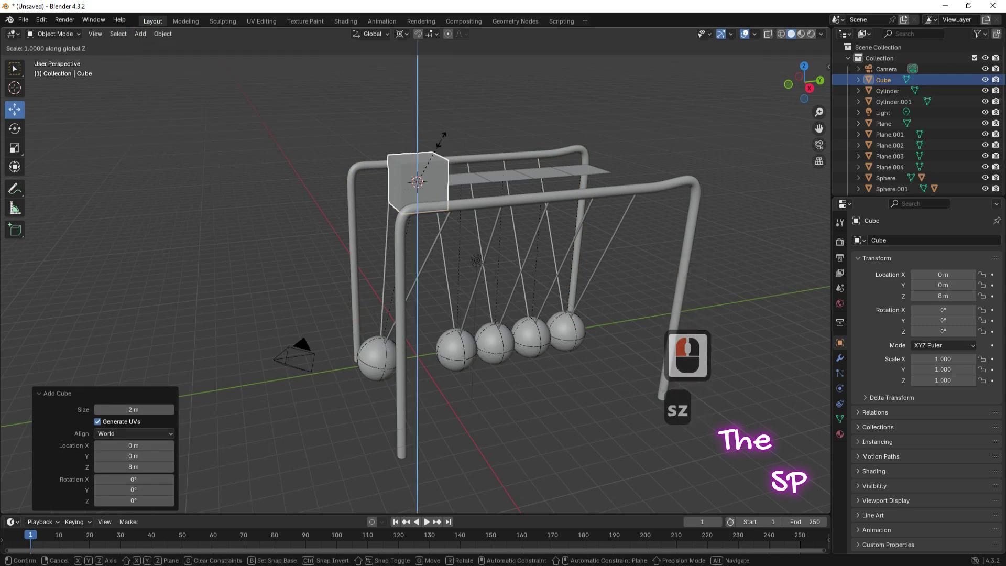
click(438, 174)
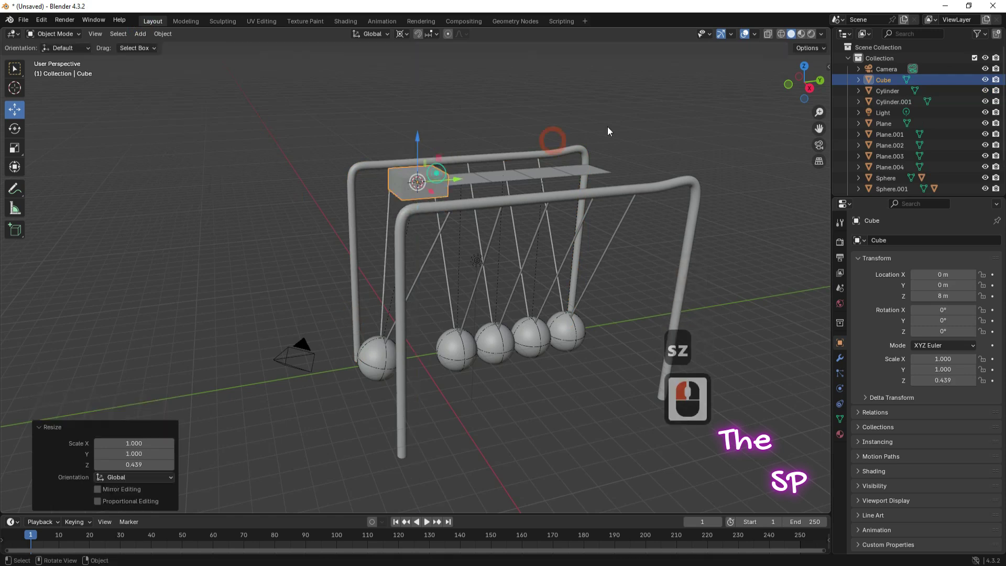
- Stretch the flattened cube along X to a scale of about 4.93 so it extends past both support frames
click(788, 85)
key(s)
key(y)
key(s)
key(x)
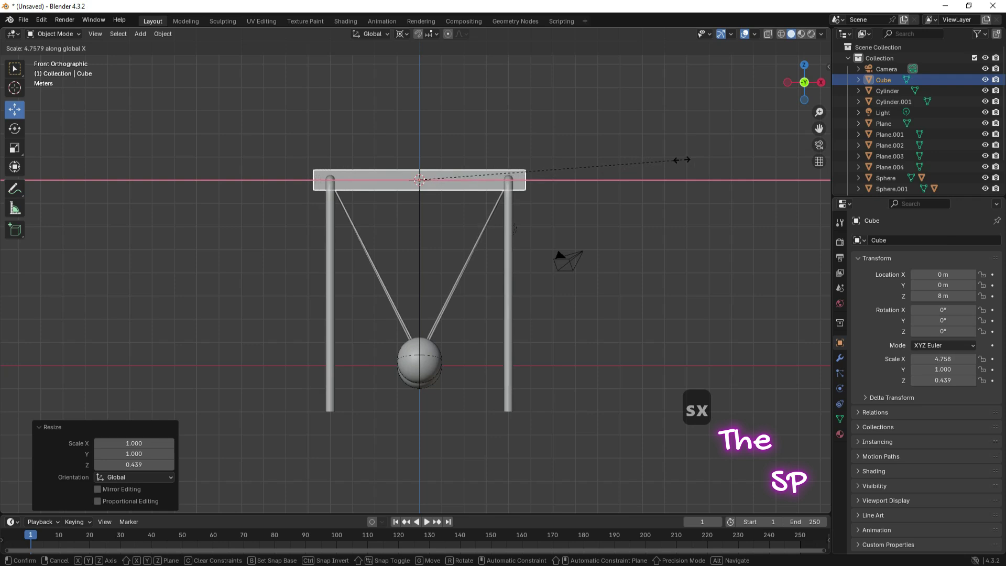
click(690, 157)
- Lengthen the cube along Y to a scale of about 7.85, shifting it along Y to sit centrally between the frame posts
click(814, 83)
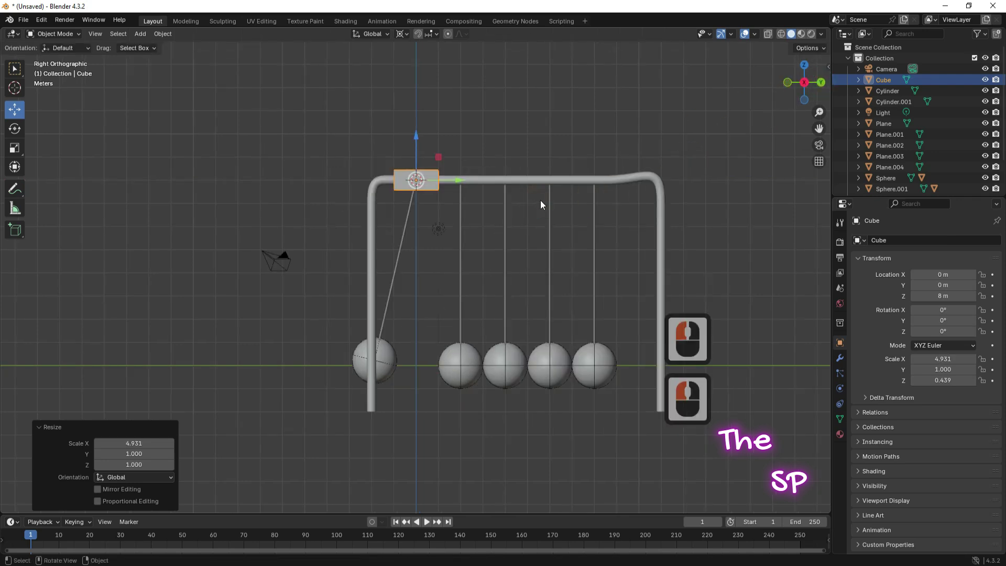
key(s)
key(y)
click(381, 134)
drag(462, 180, 555, 181)
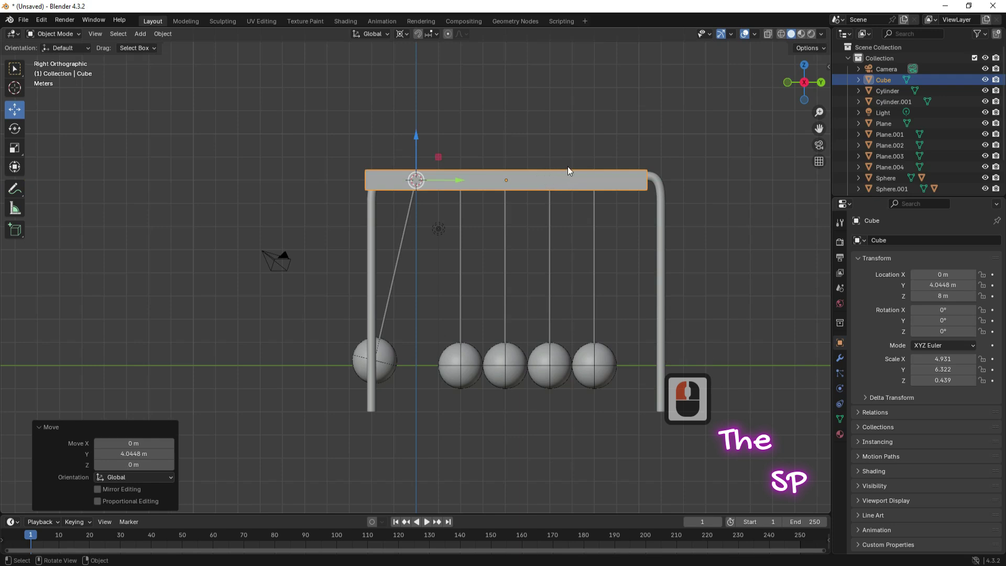
key(s)
key(y)
click(603, 165)
- Position the cube at Y about 4.62 m and lower it to Z about -2.16 m beneath the posts as a base
drag(464, 181, 456, 180)
drag(414, 137, 415, 376)
drag(804, 81, 561, 337)
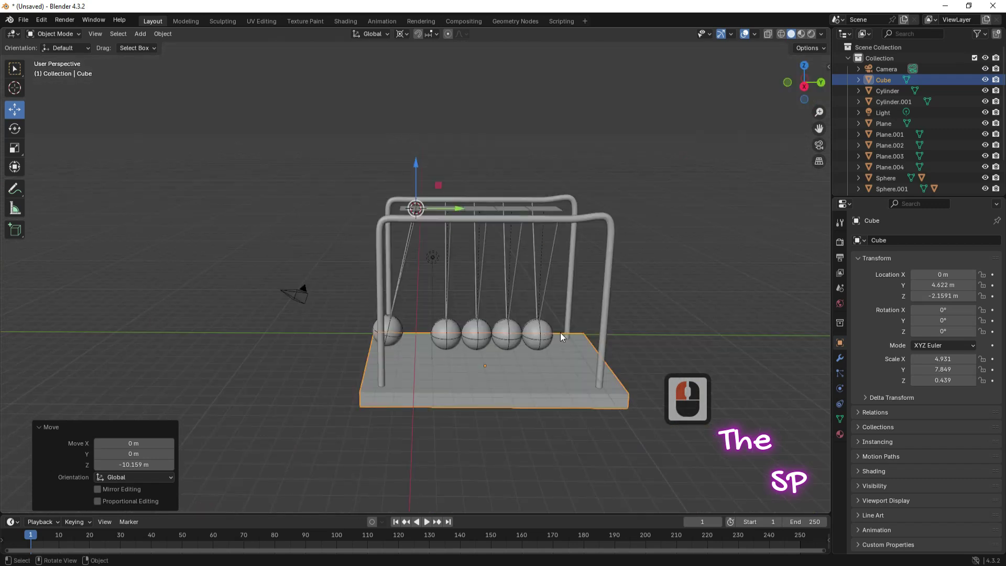
- Give the frame at X 4 m a new material with white base color, metallic 1.000 and roughness about 0.028
click(614, 261)
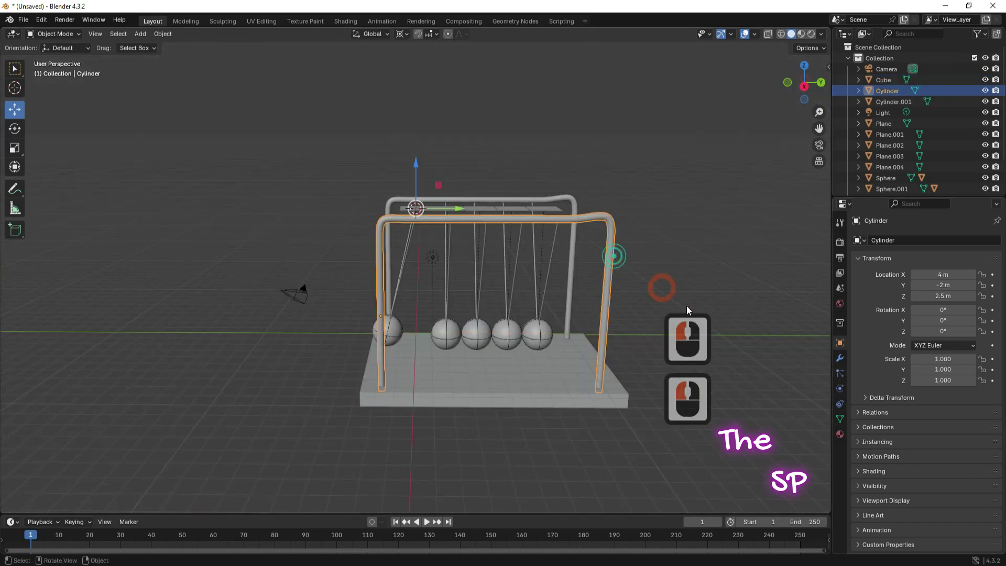
click(840, 433)
double_click(953, 286)
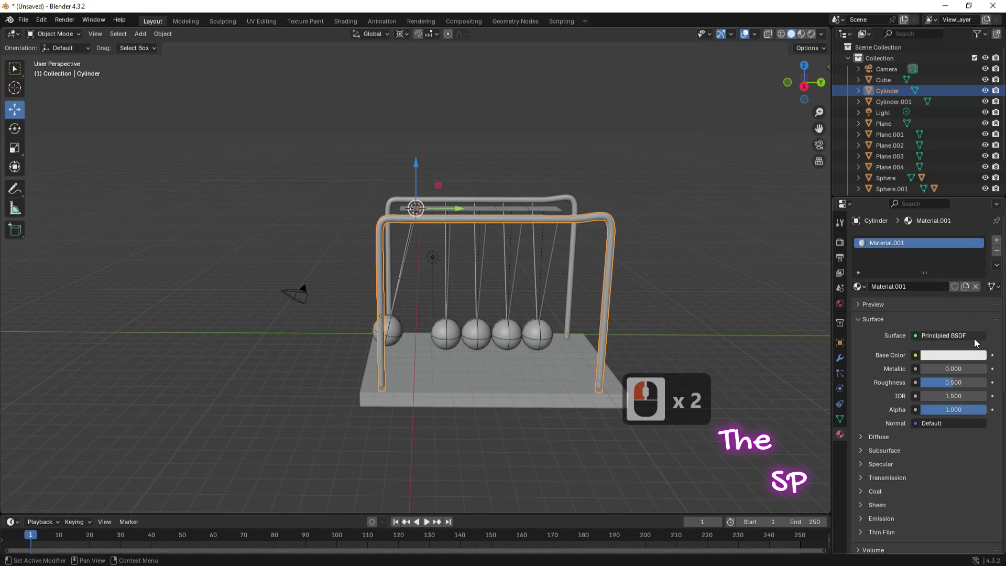
click(953, 355)
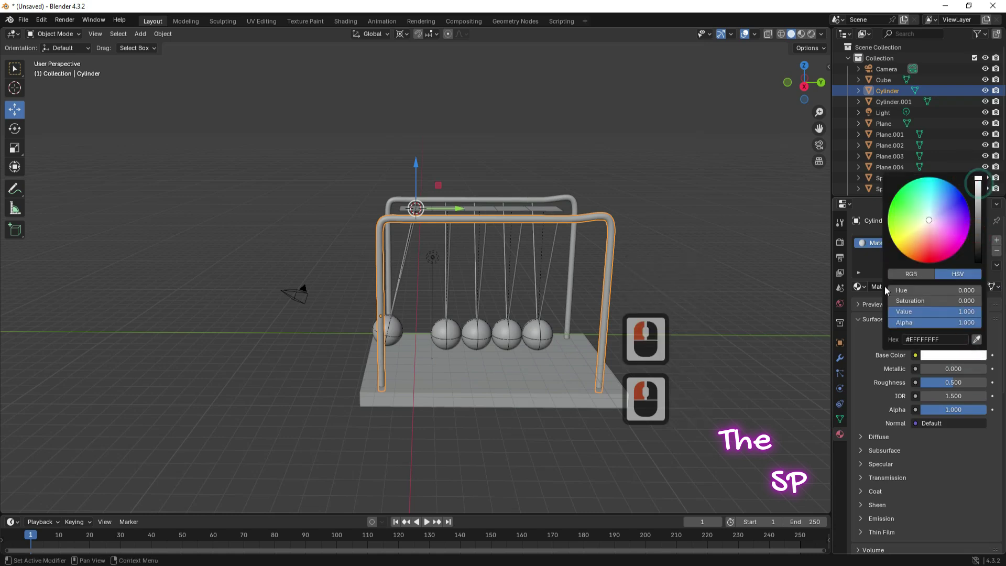
click(889, 360)
mouse_move(938, 370)
mouse_down()
mouse_move(987, 369)
mouse_move(924, 382)
mouse_up()
click(879, 366)
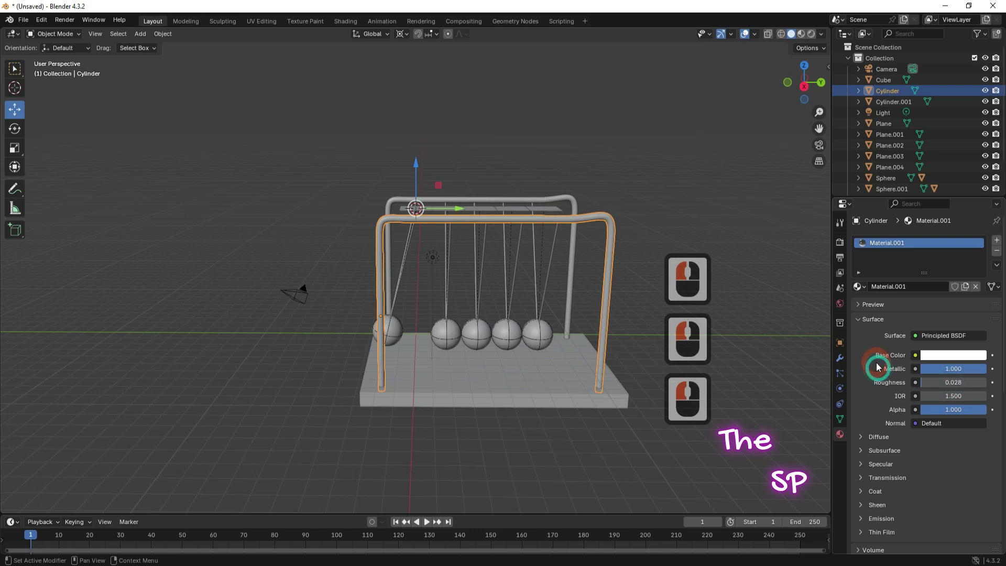
- Assign the existing metallic Material.001 to the opposite frame at X -4 m
click(570, 259)
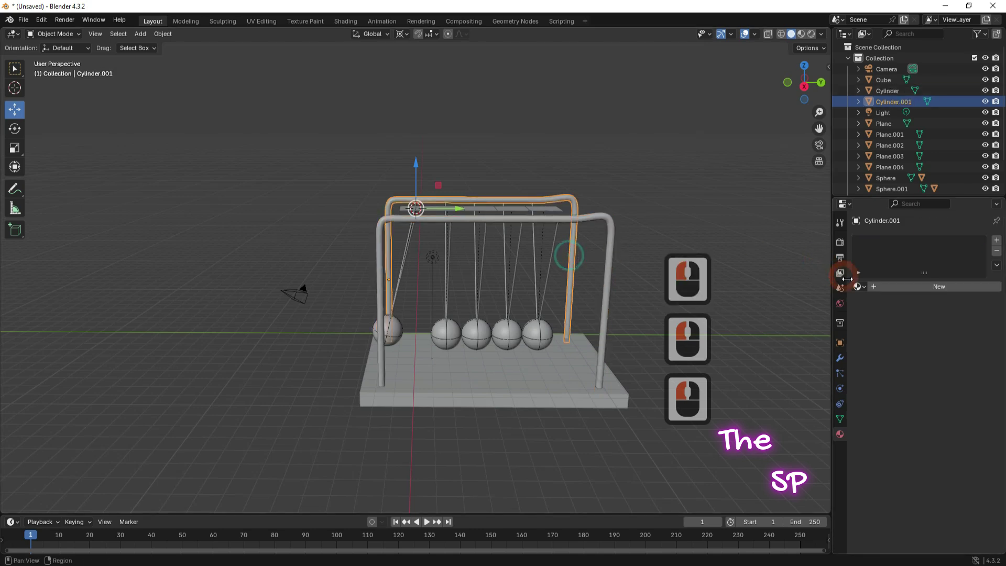
click(857, 286)
click(728, 314)
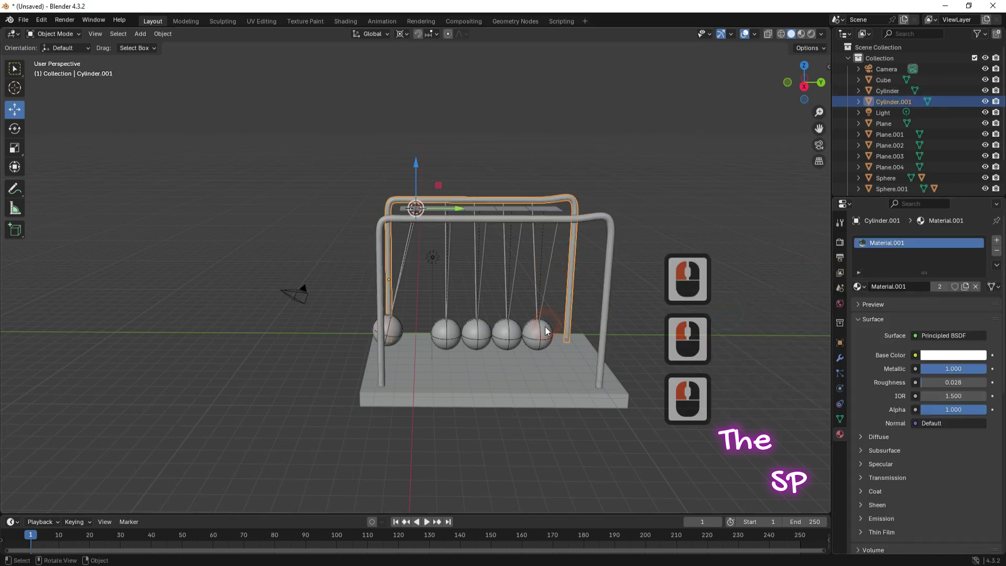
- Assign Material.001 to the string and the sphere at the resting end of the row, farthest from the swung-out sphere
click(544, 292)
click(857, 286)
click(733, 311)
click(539, 331)
click(857, 286)
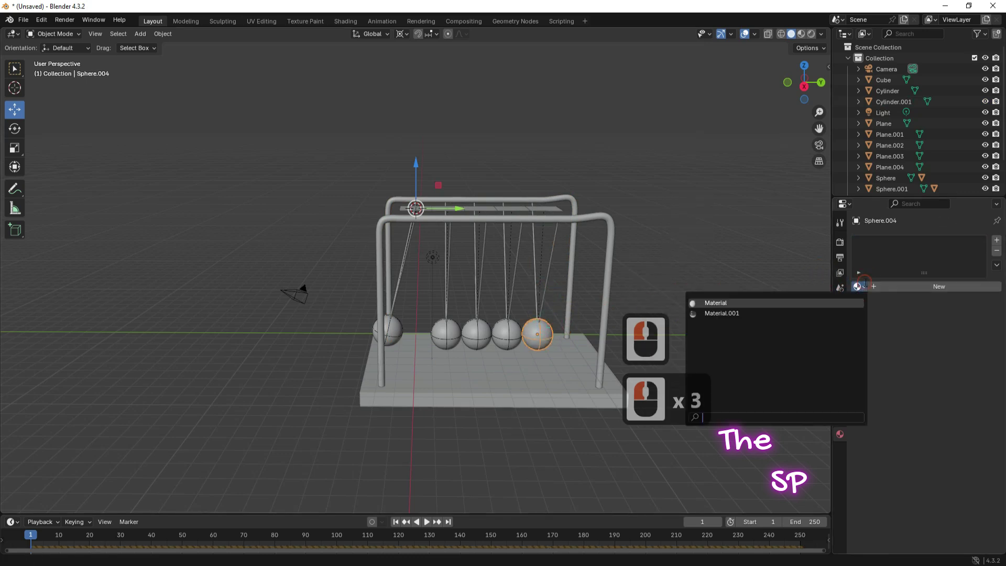
click(725, 314)
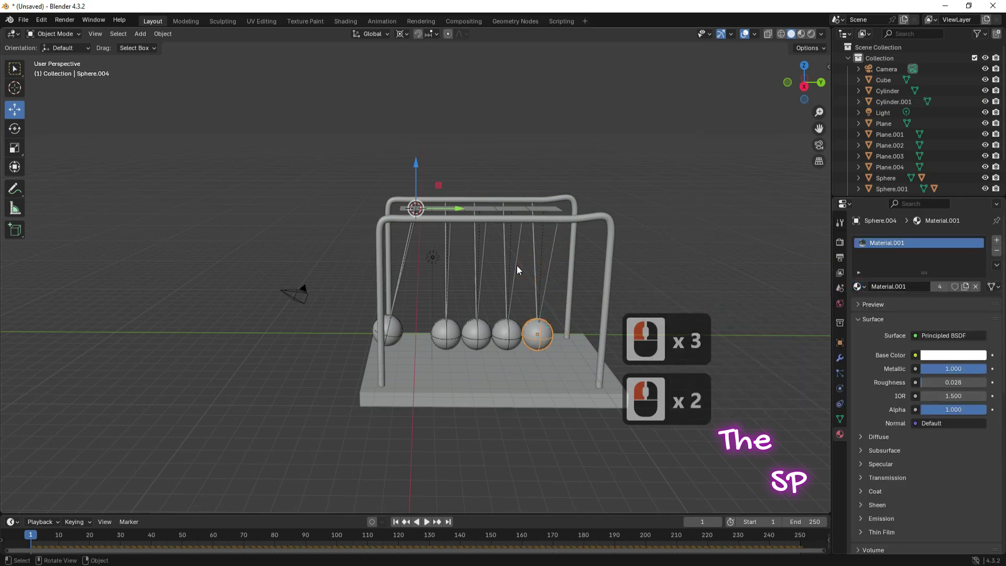
- Assign Material.001 to the fourth string (Plane.008) and its sphere (Sphere.003)
click(515, 265)
click(856, 287)
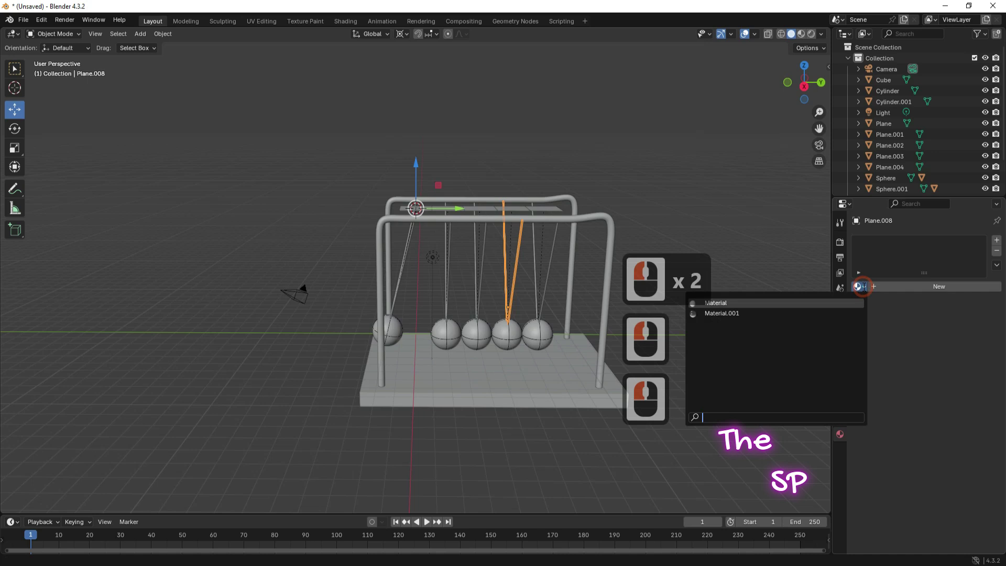
click(722, 313)
click(517, 330)
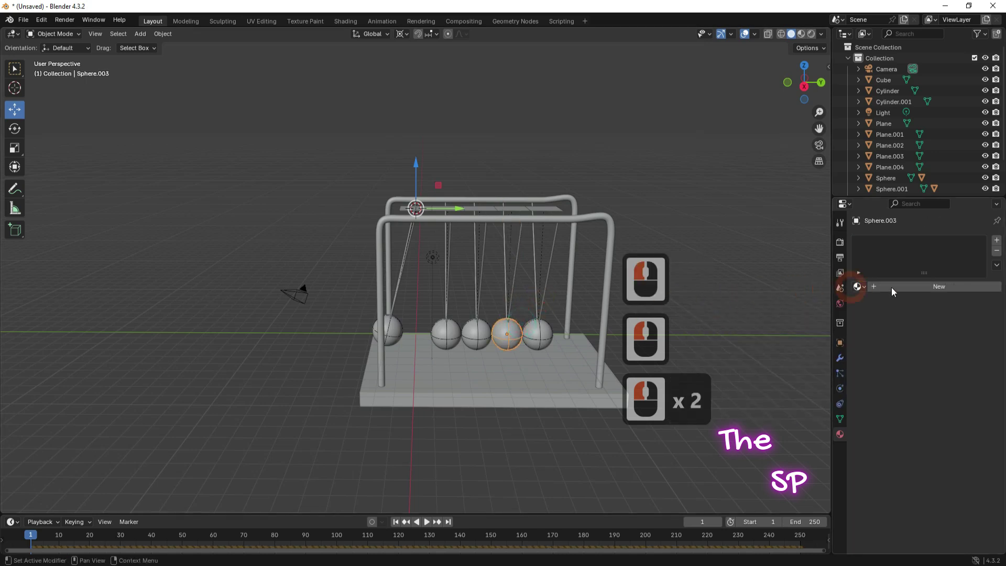
click(856, 286)
click(722, 312)
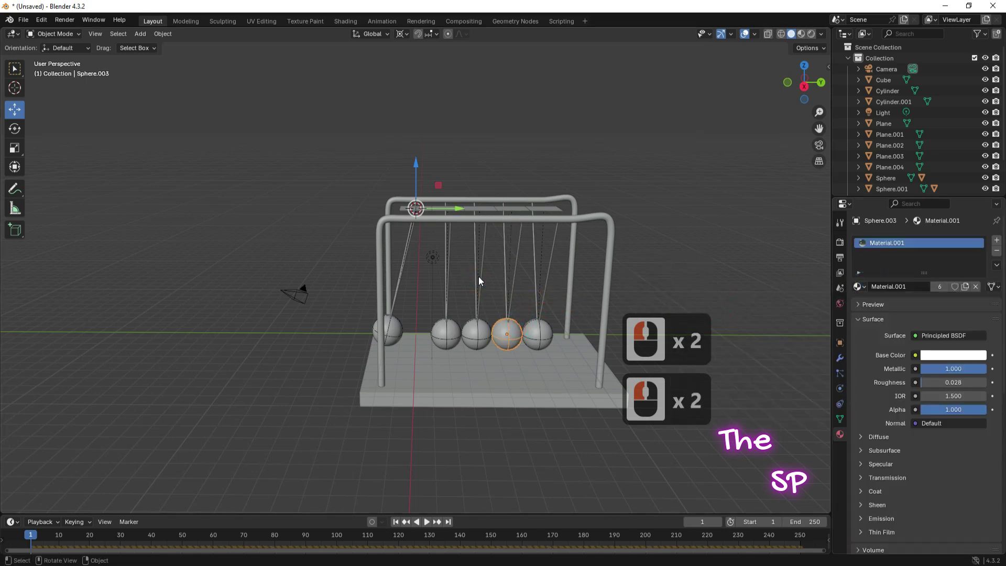
- Assign Material.001 to the middle string (Plane.007) and its sphere (Sphere.002)
click(479, 276)
click(857, 286)
click(733, 313)
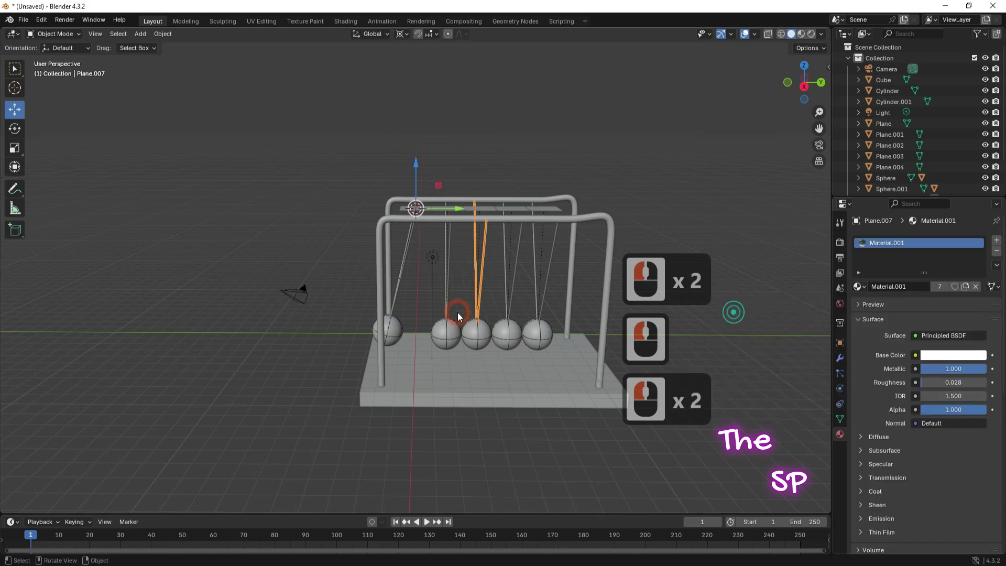
click(478, 329)
click(857, 286)
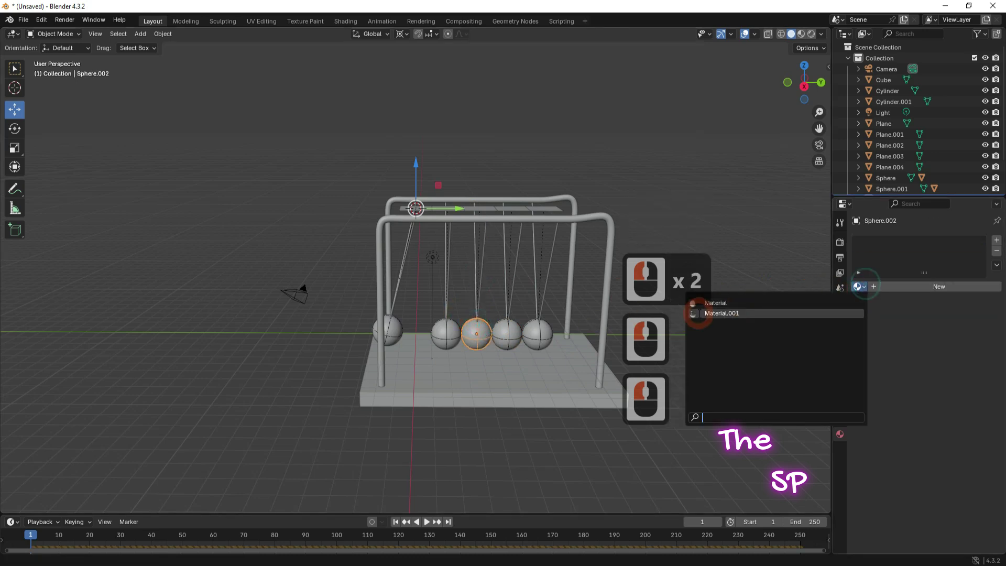
click(734, 313)
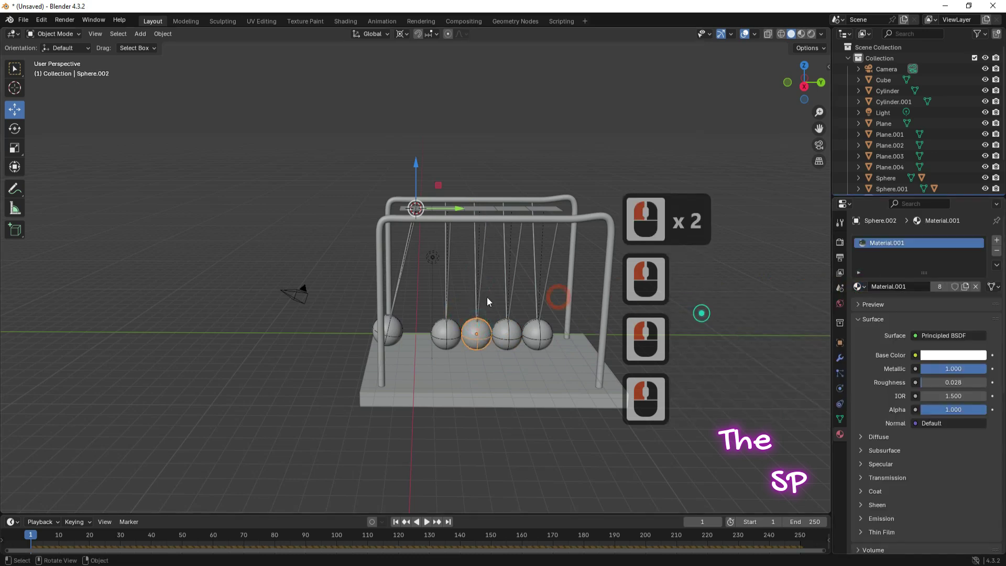
- Assign Material.001 to the second string (Plane.006) and its sphere (Sphere.001)
click(445, 259)
click(857, 286)
click(734, 313)
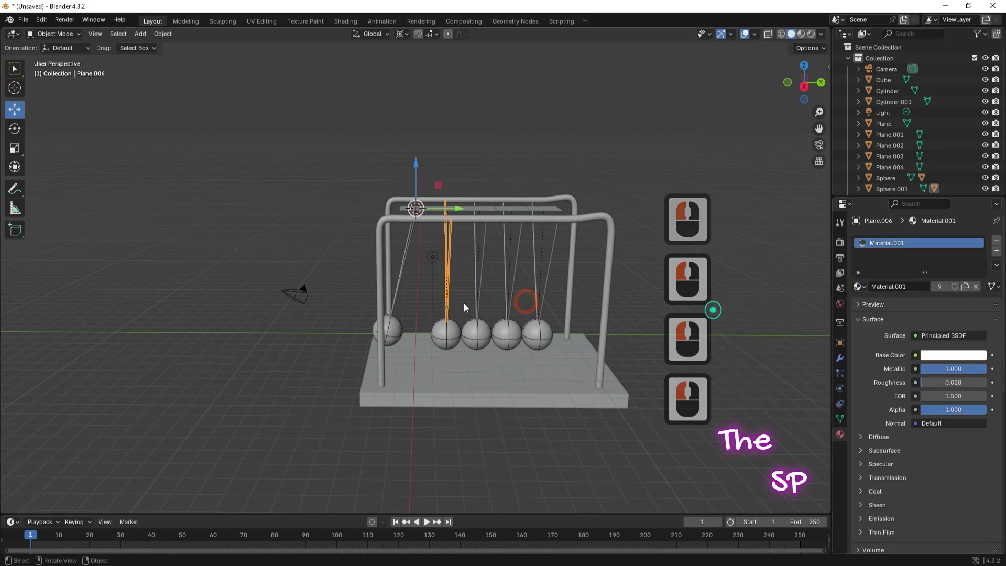
click(446, 332)
click(858, 278)
click(857, 286)
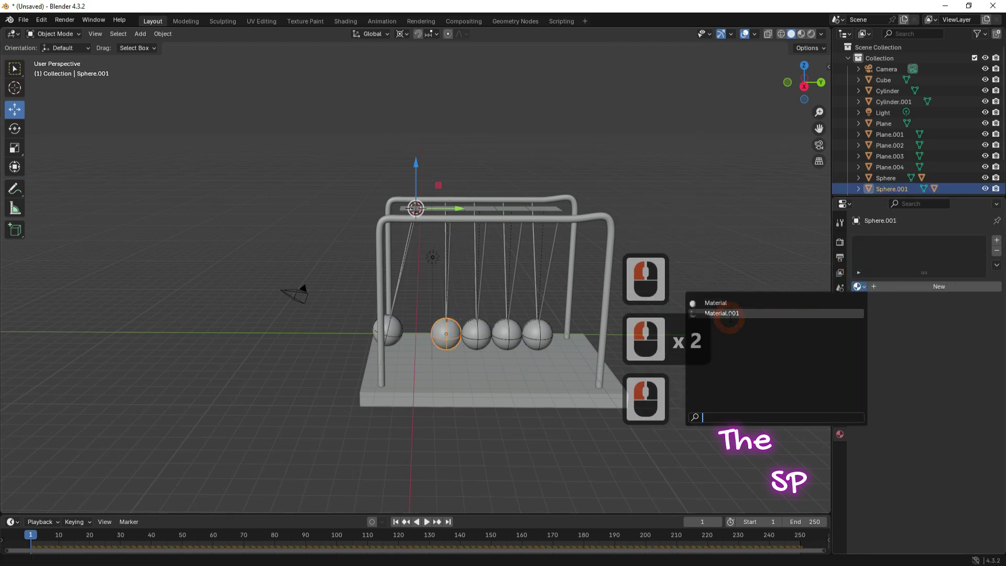
click(733, 313)
- Assign Material.001 to the tilted string (Plane.005) and the swung-out sphere
click(405, 255)
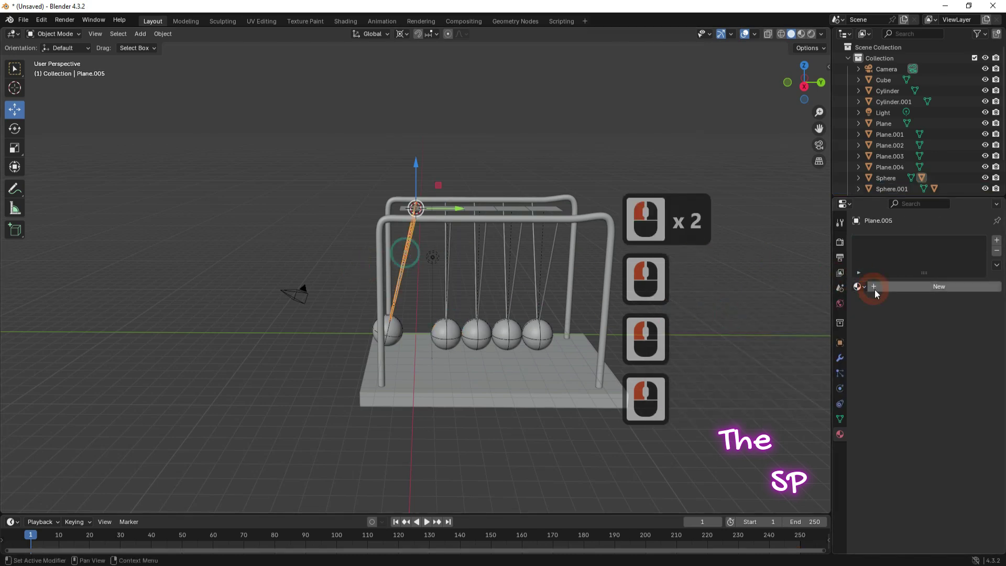
click(857, 287)
click(732, 310)
click(395, 317)
click(882, 266)
click(857, 286)
click(740, 313)
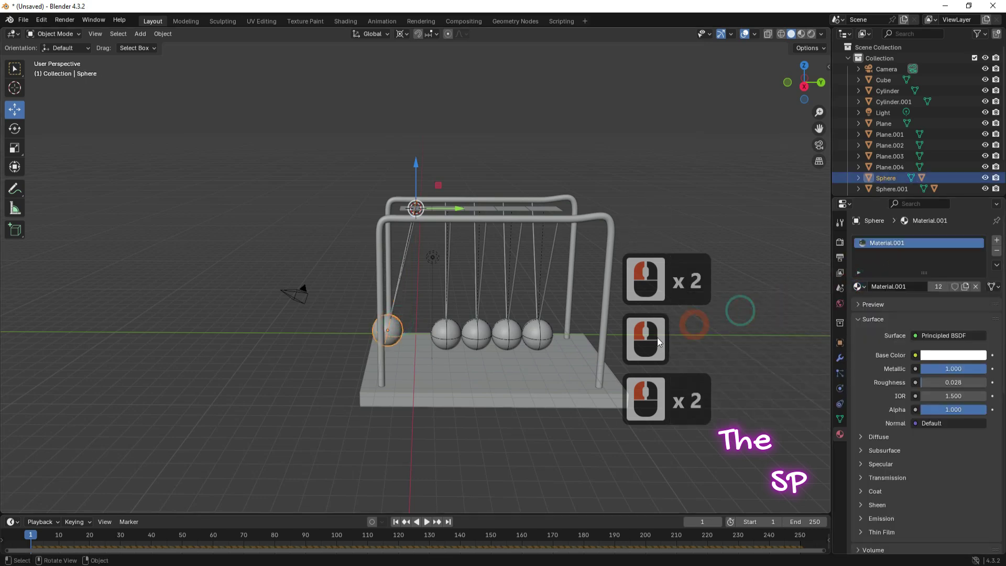
- Switch the viewport to Material Preview shading and create a new material on the base, keeping its default base color
click(800, 34)
mouse_move(802, 88)
mouse_down()
mouse_move(787, 84)
mouse_move(813, 113)
mouse_move(808, 89)
mouse_up()
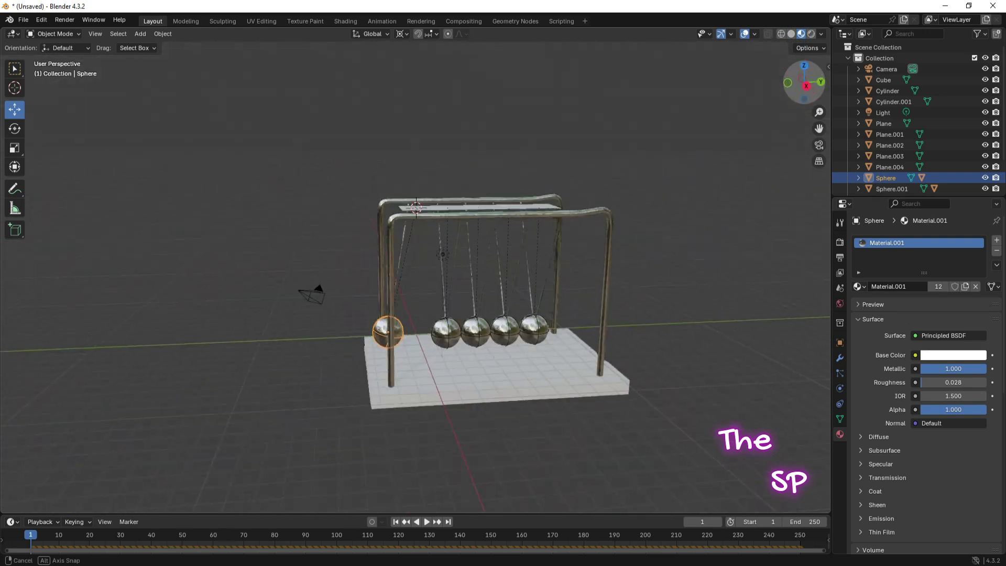
click(568, 366)
click(925, 303)
click(938, 287)
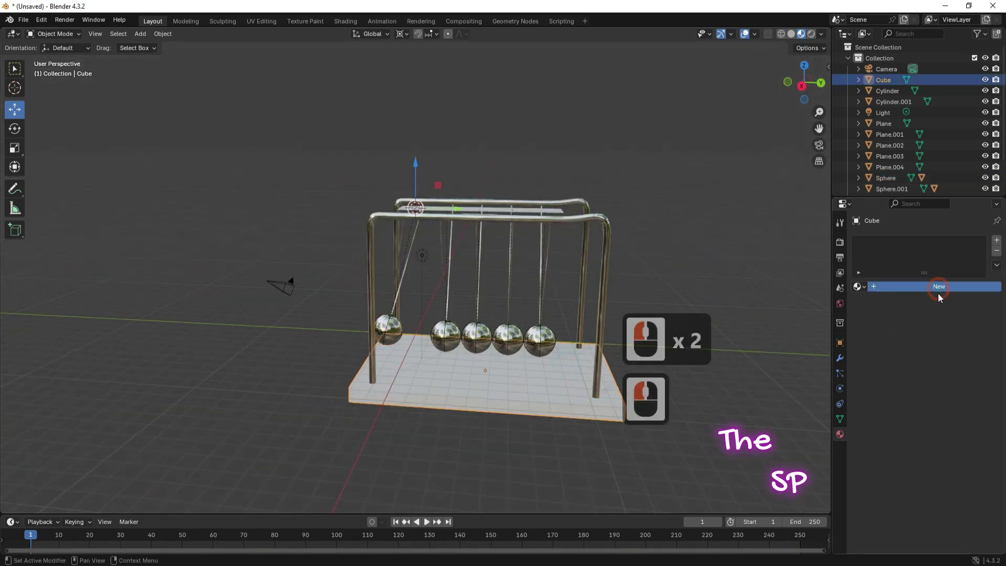
click(946, 355)
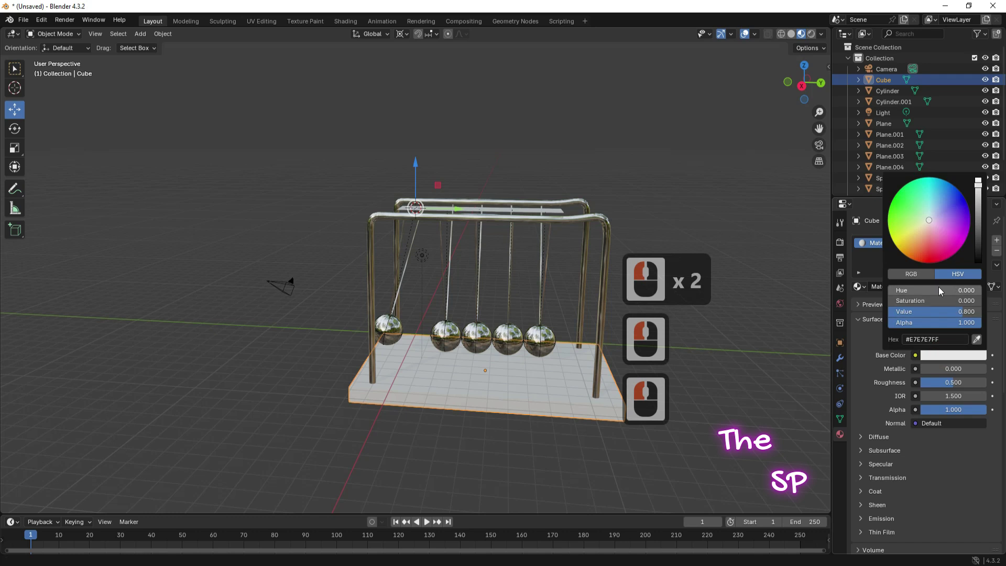
click(863, 329)
- Add a second material slot to the base with a new black material and a metallic value of 0.118
click(996, 240)
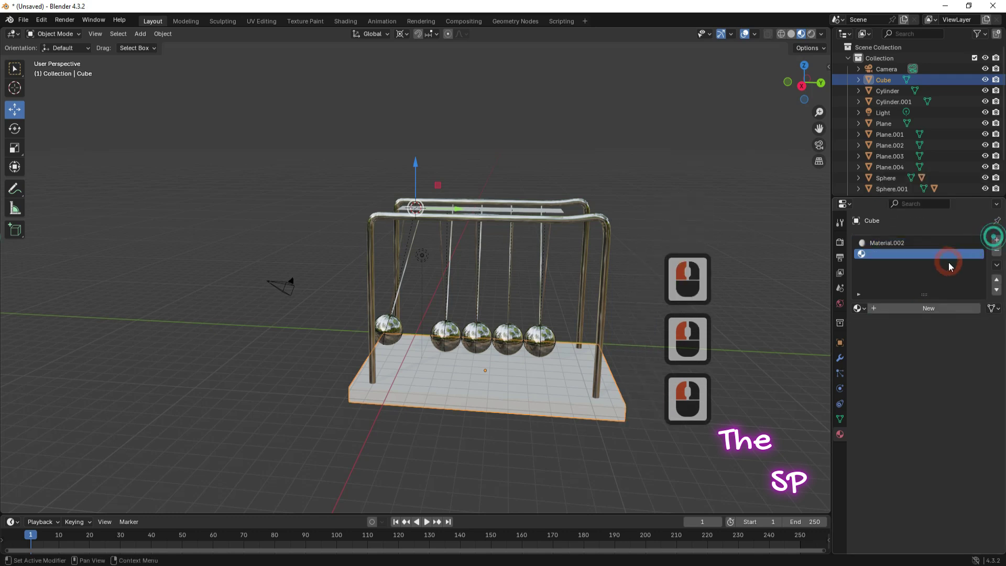
click(947, 309)
double_click(954, 376)
drag(977, 207, 978, 284)
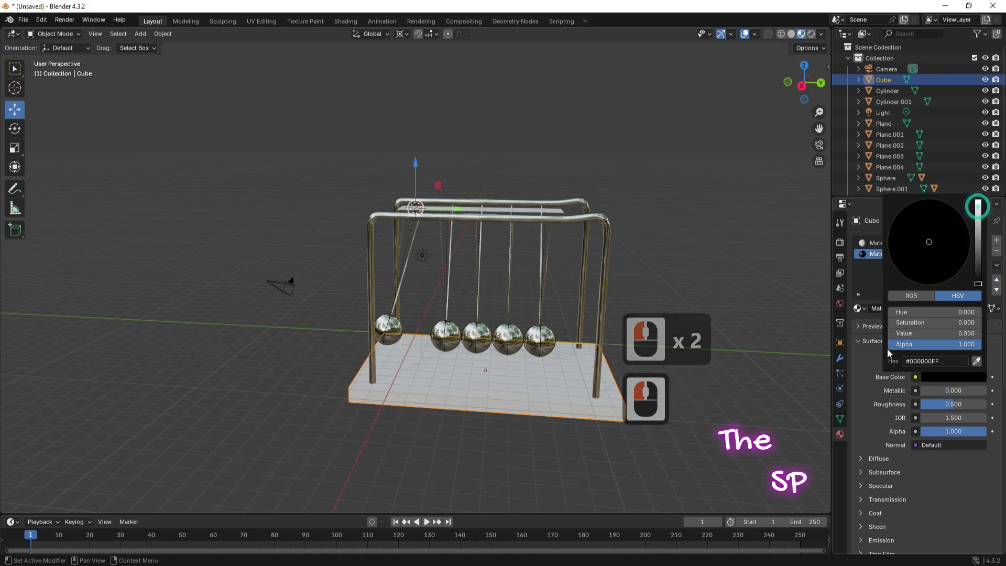
click(870, 359)
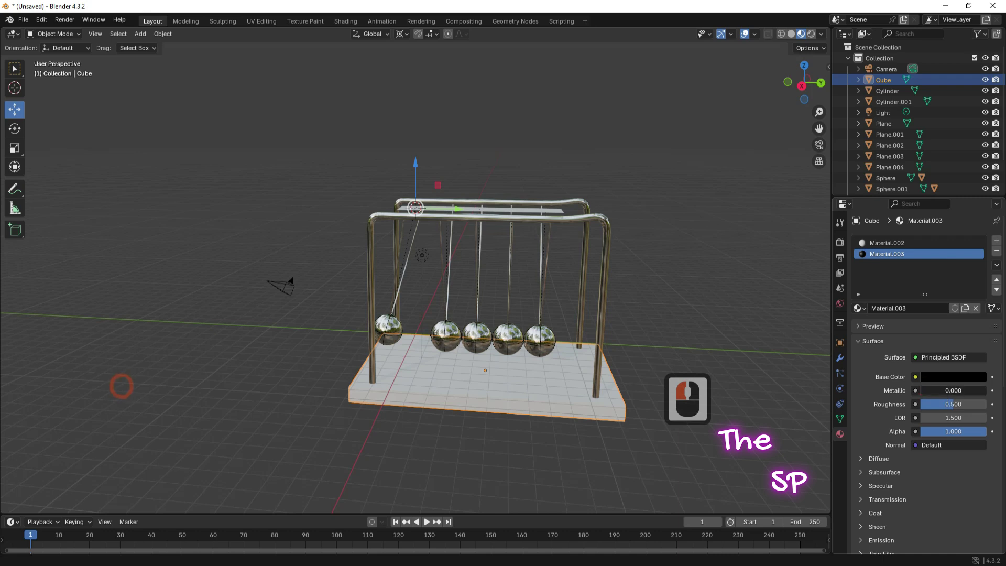
click(670, 265)
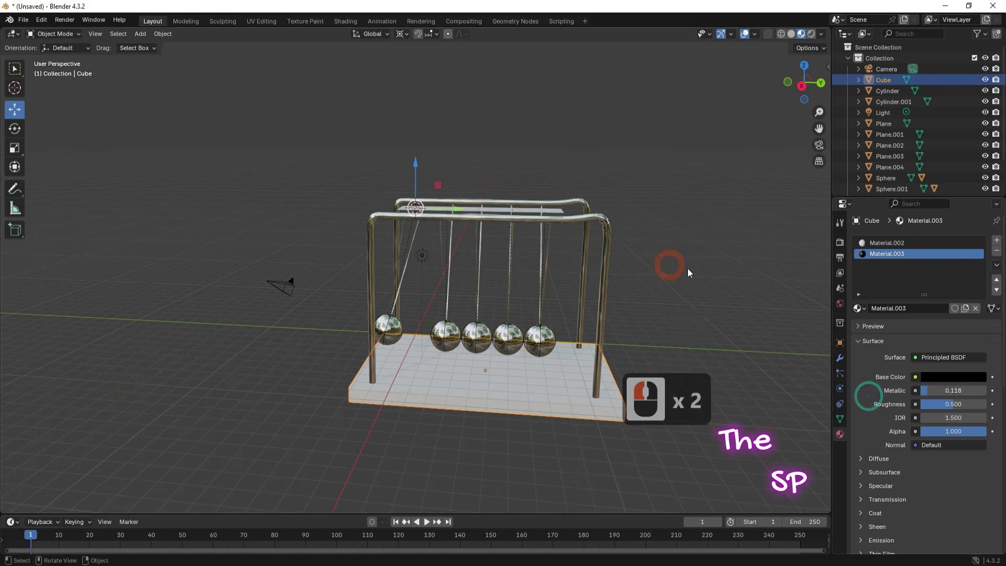
- Assign the black Material.003 to all faces of the base in Edit Mode and return to Object Mode
click(35, 35)
click(53, 52)
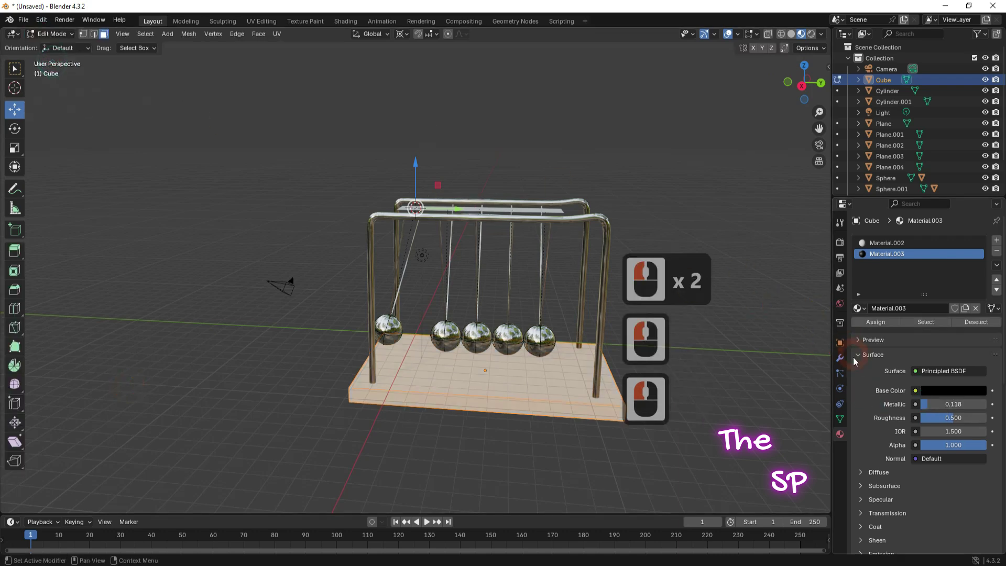
click(876, 323)
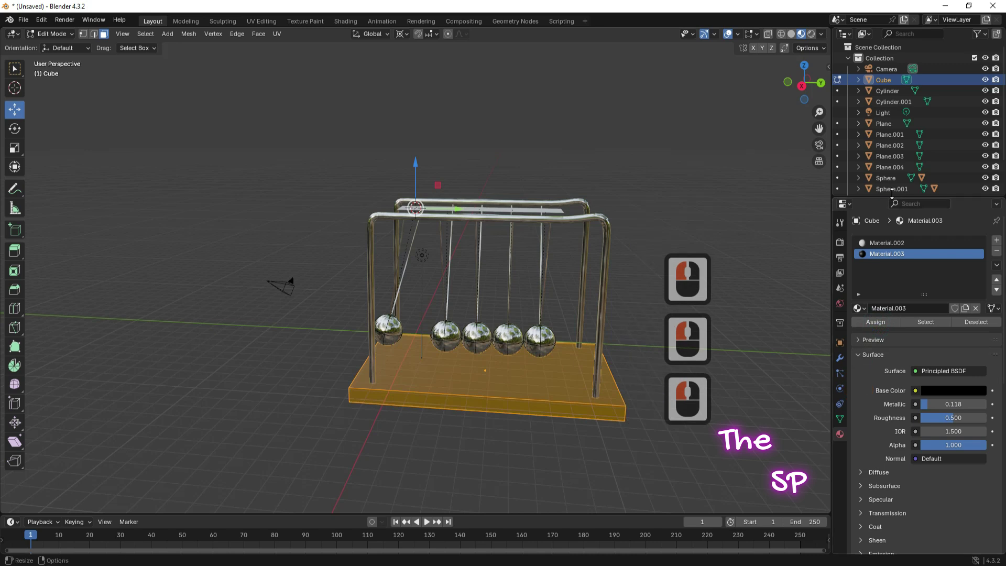
click(52, 34)
click(55, 45)
- Play the Newton's cradle simulation from the right orthographic view
drag(800, 96, 645, 289)
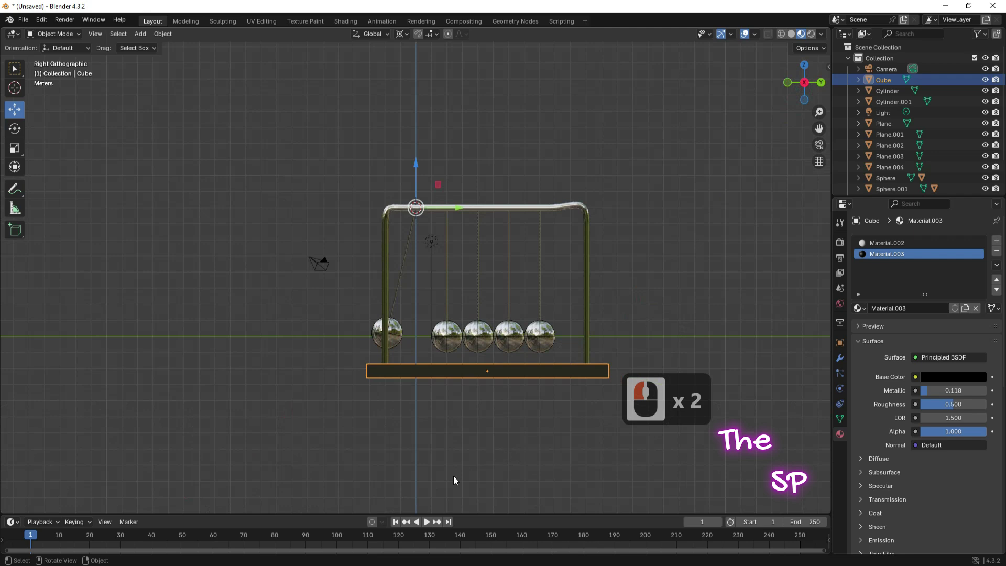
scroll(503, 314, up, 2)
click(427, 522)
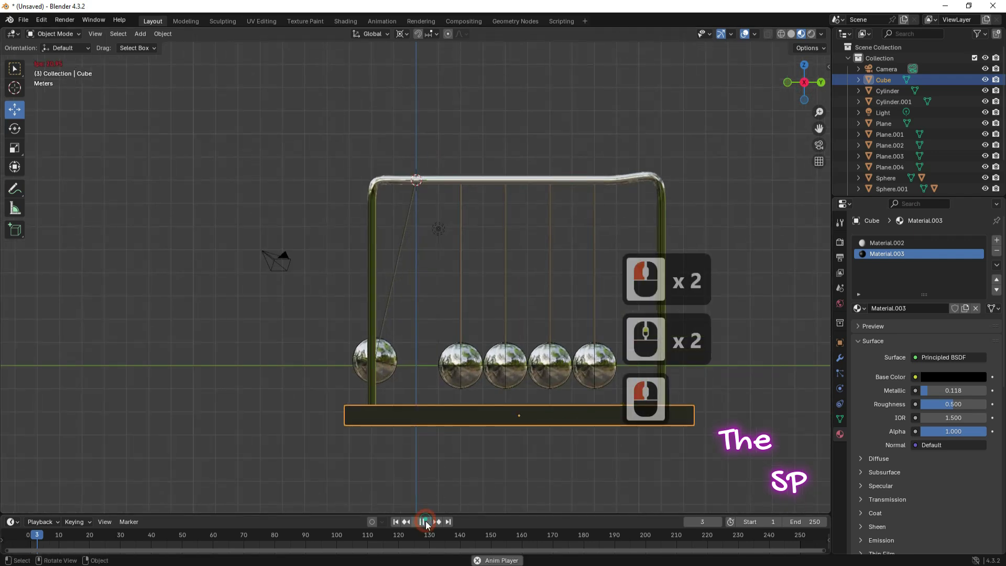